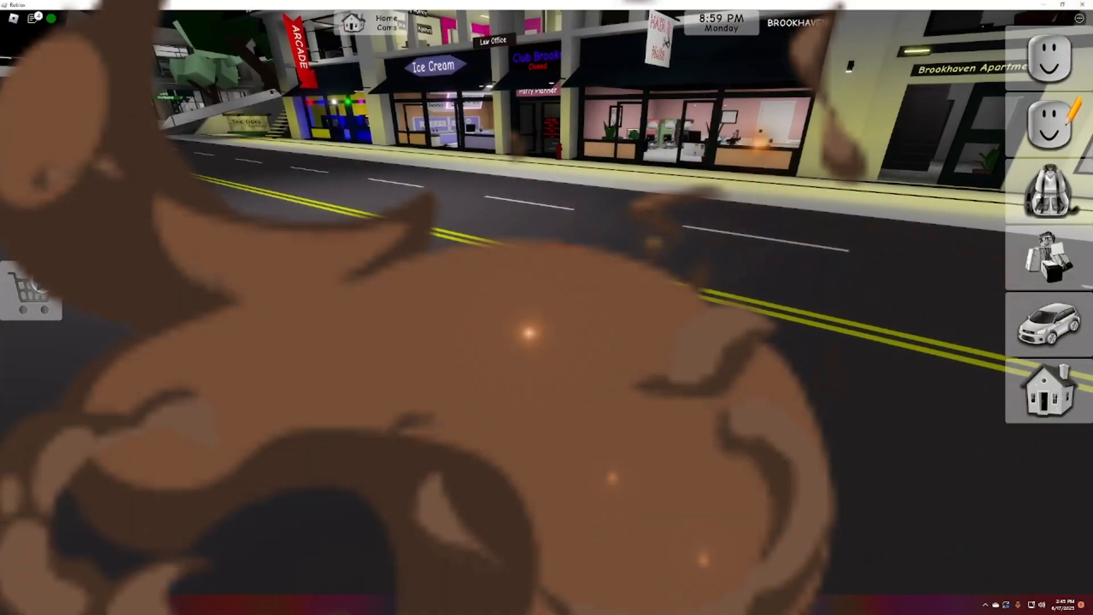
Step: Walk the avatar along the Brookhaven street past the apartments and grocery store toward the intersection
key(w)
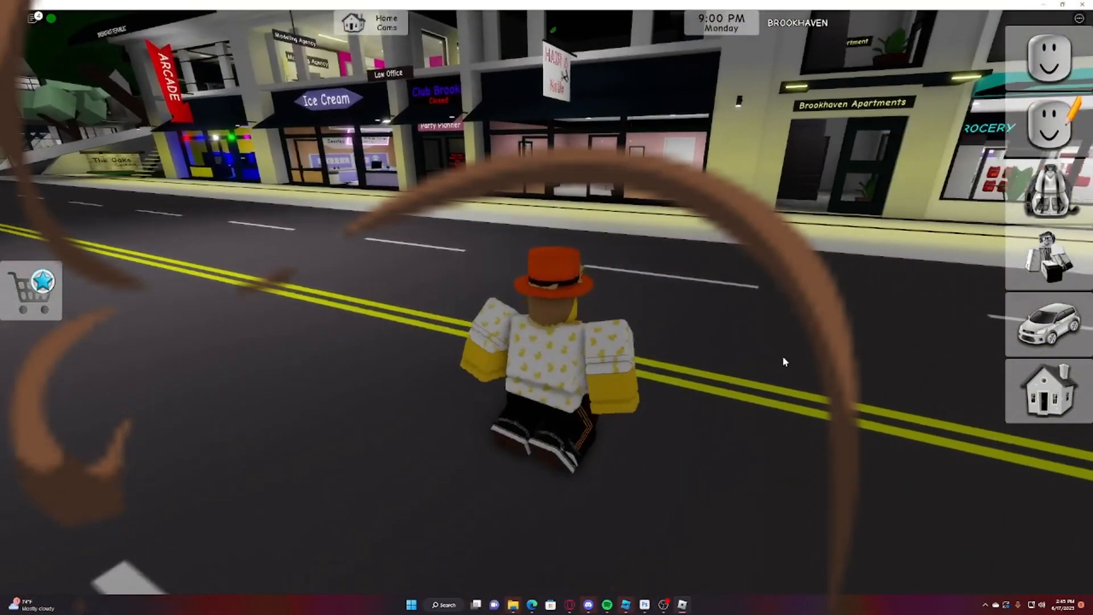
key(space)
key(w)
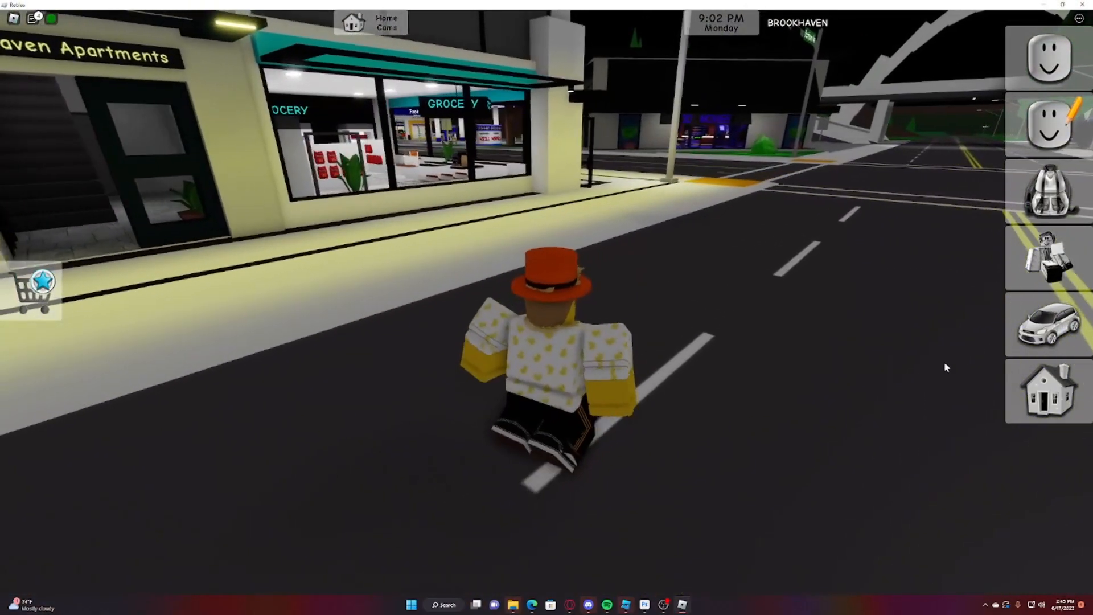
key(w)
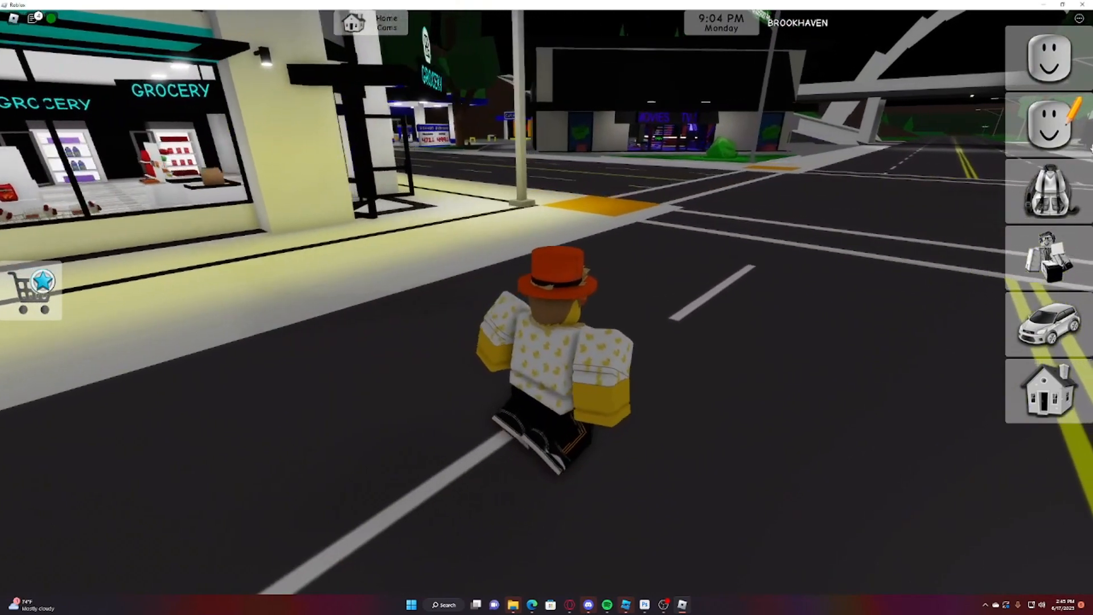
Step: Examine the backpack, avatar and vehicle menus while walking the avatar across the intersection
click(1047, 193)
key(w)
click(966, 145)
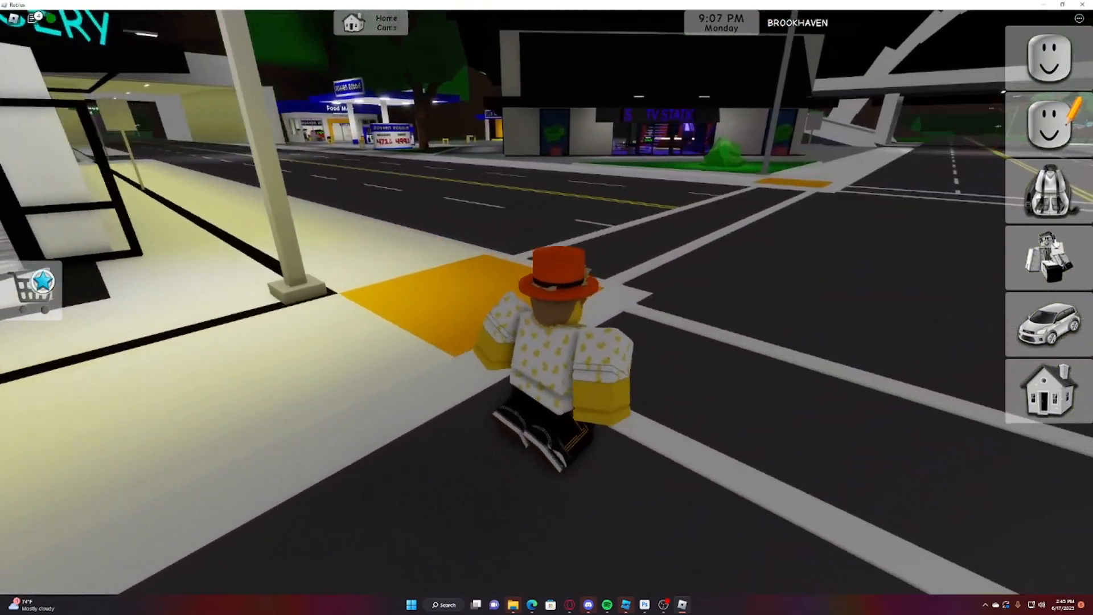
click(1050, 59)
click(971, 126)
key(w)
click(1051, 311)
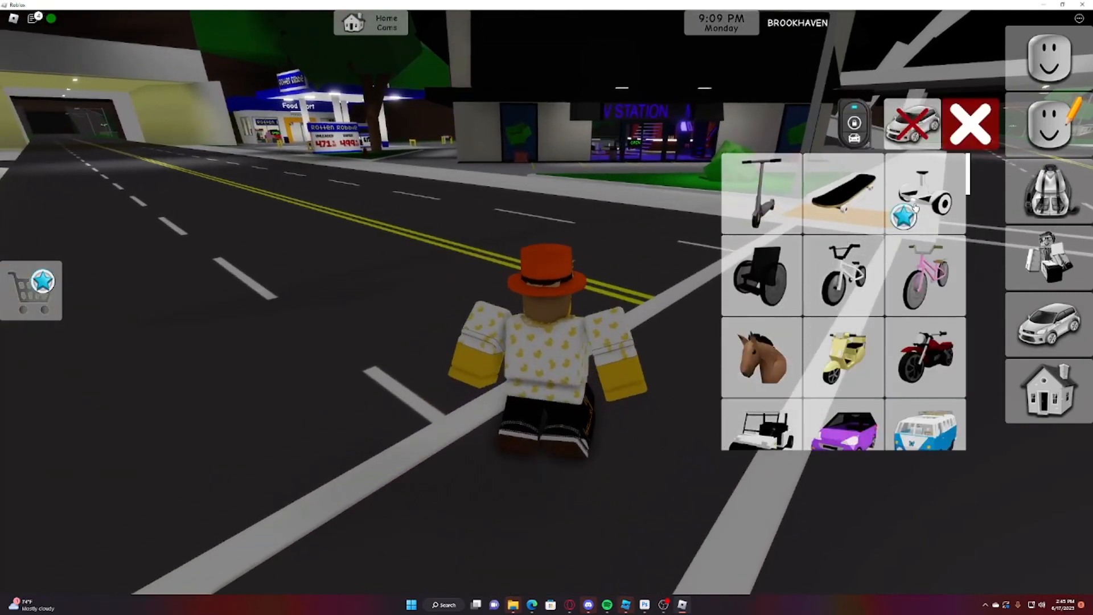
click(971, 122)
key(w)
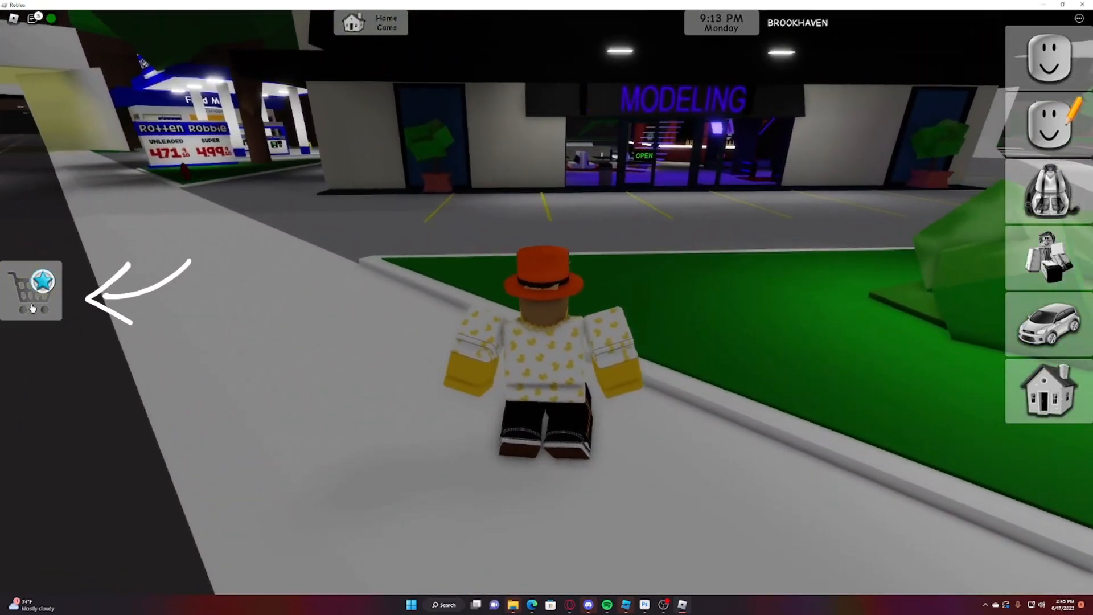
Step: Open the game pass shop and walk the avatar to the Rotten Robbie gas station with the shop open
key(w)
click(32, 308)
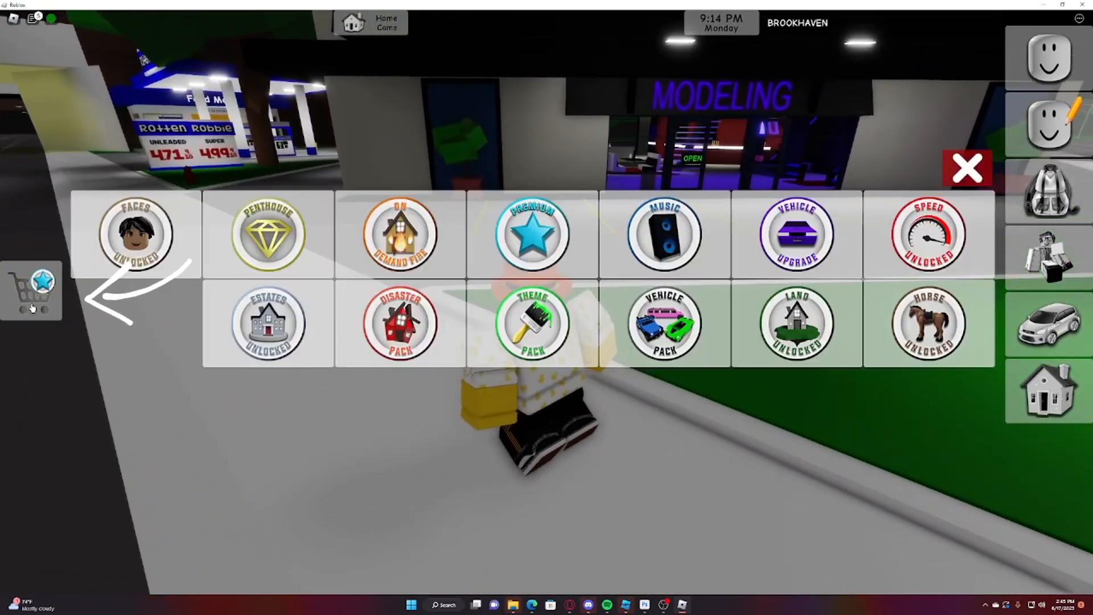
key(w)
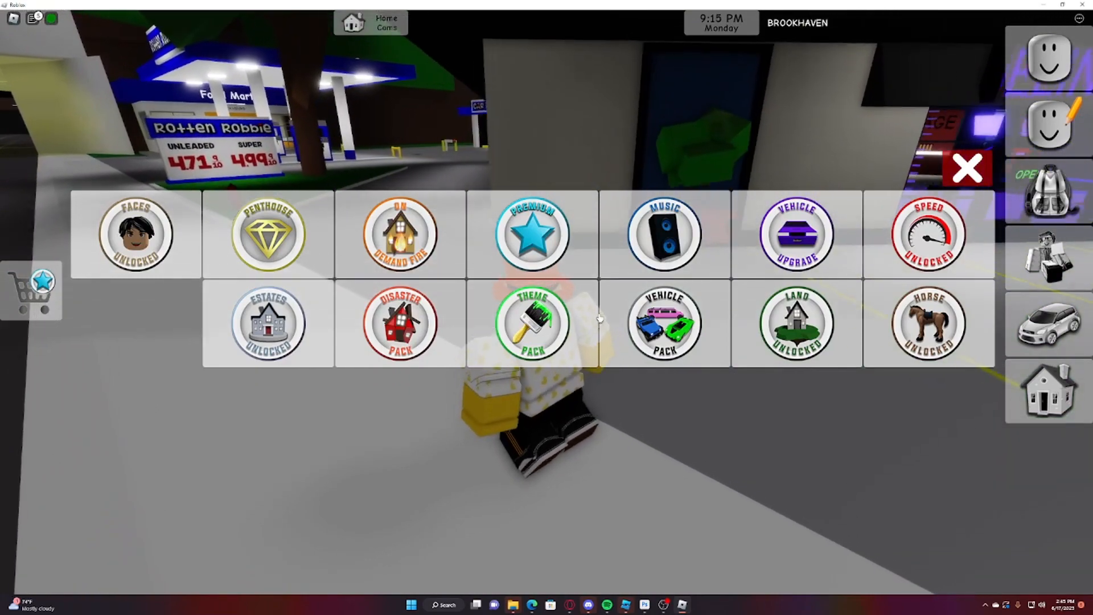
key(w)
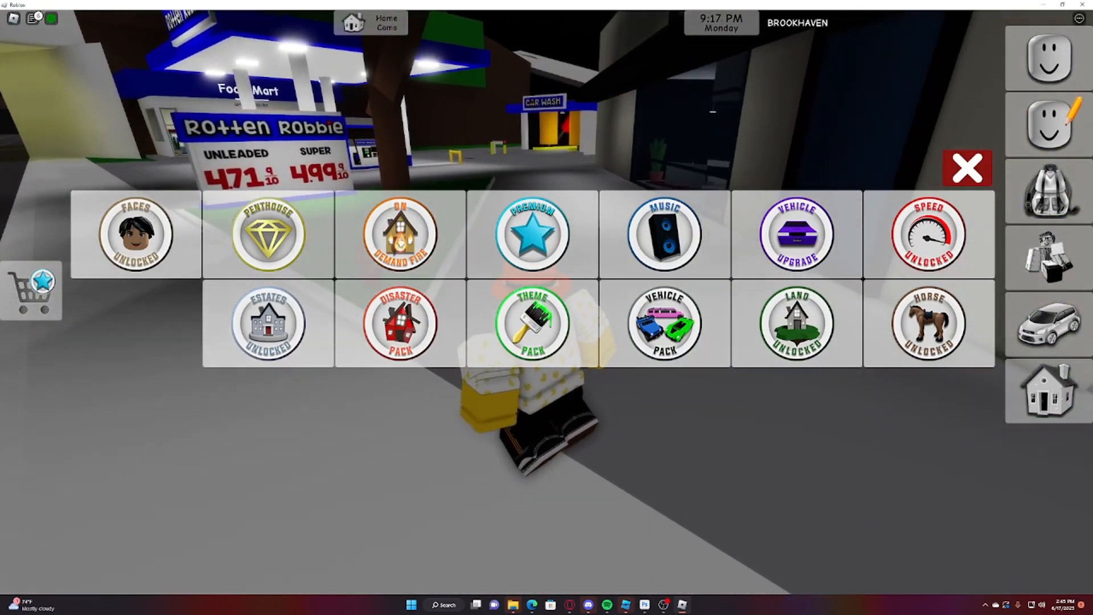
key(w)
key(d)
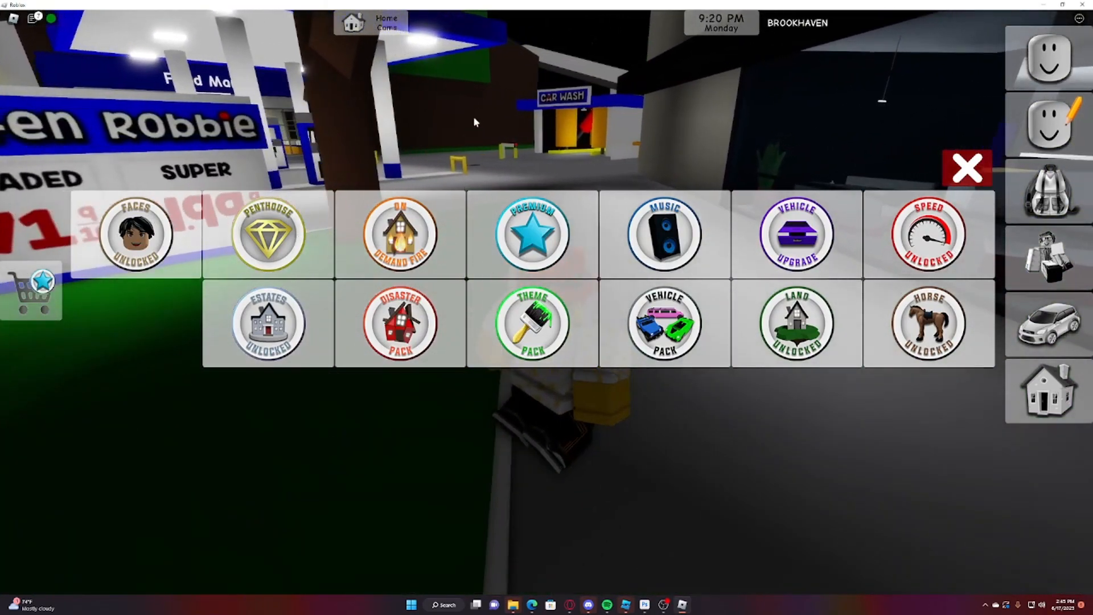
key(w)
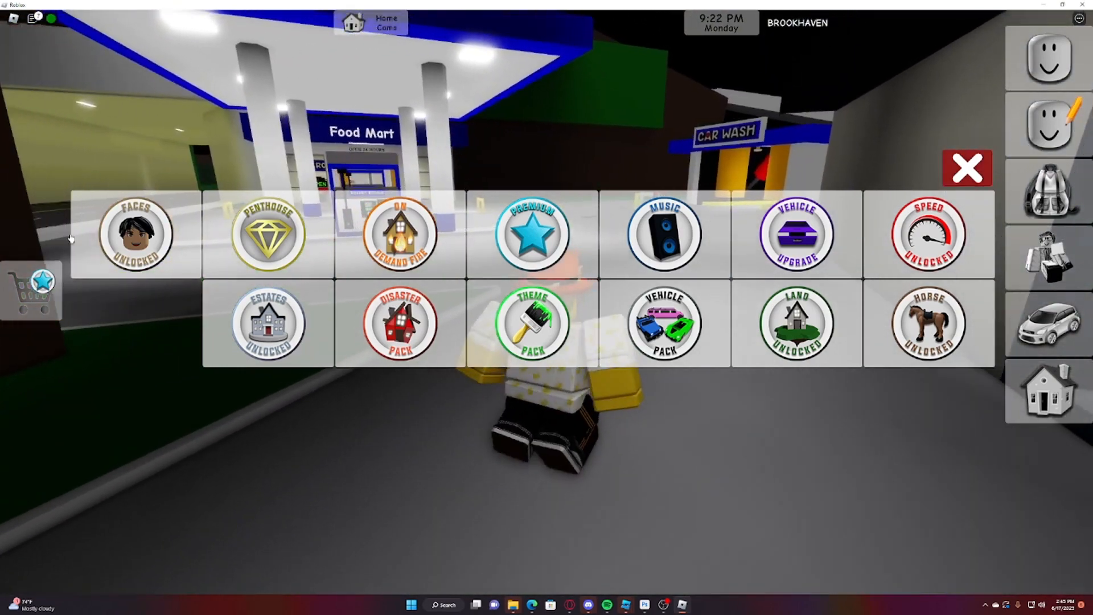
key(w)
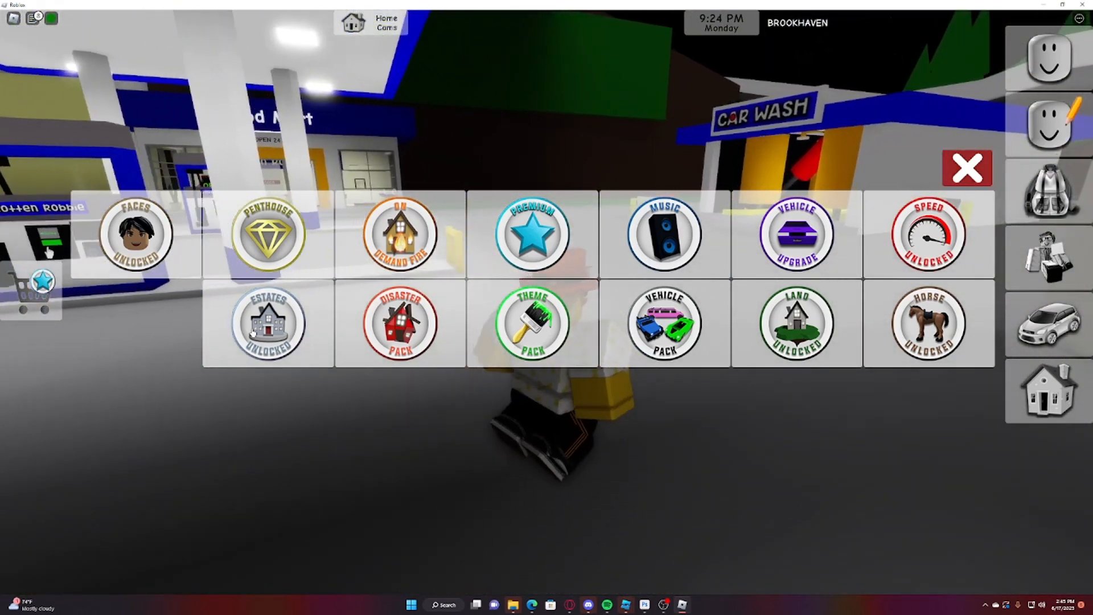
key(w)
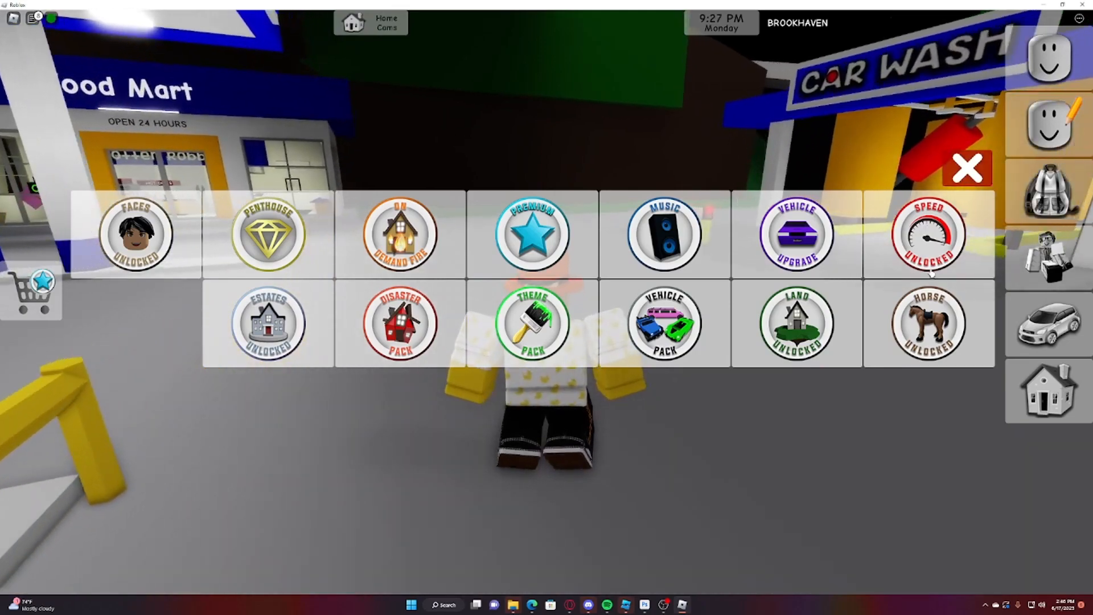
key(d)
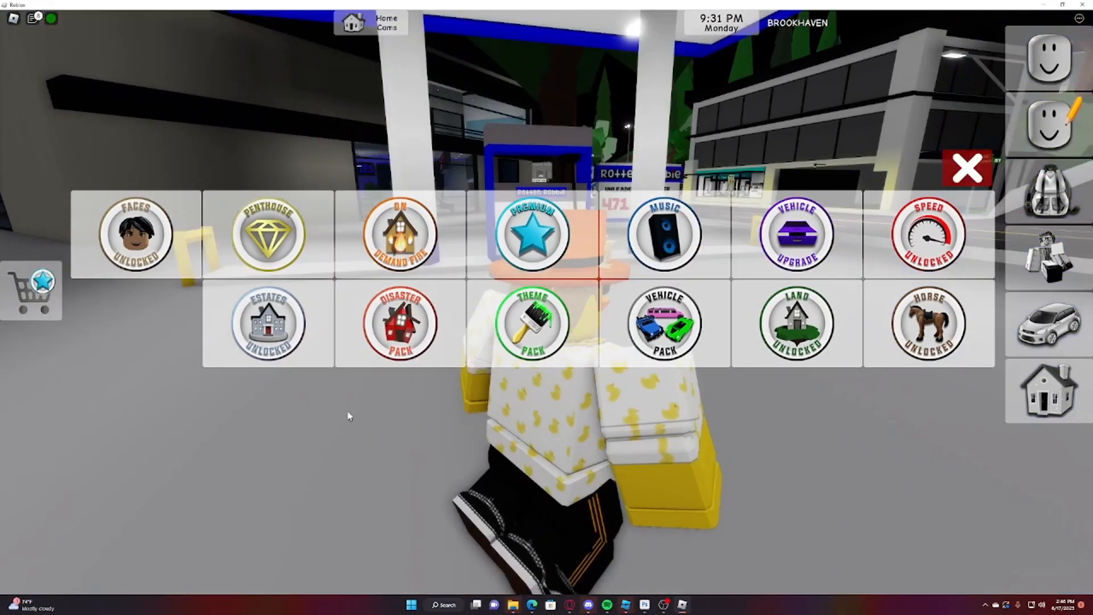
Step: Capture a screenshot of the game with the game pass shop open
key(super+shift+s)
key(Escape)
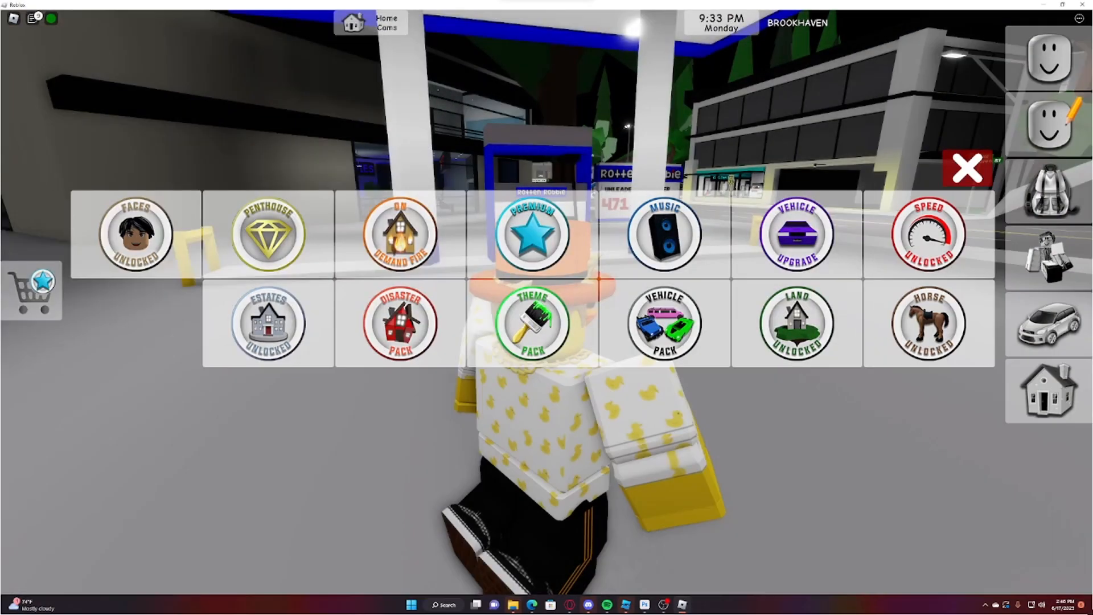
click(599, 278)
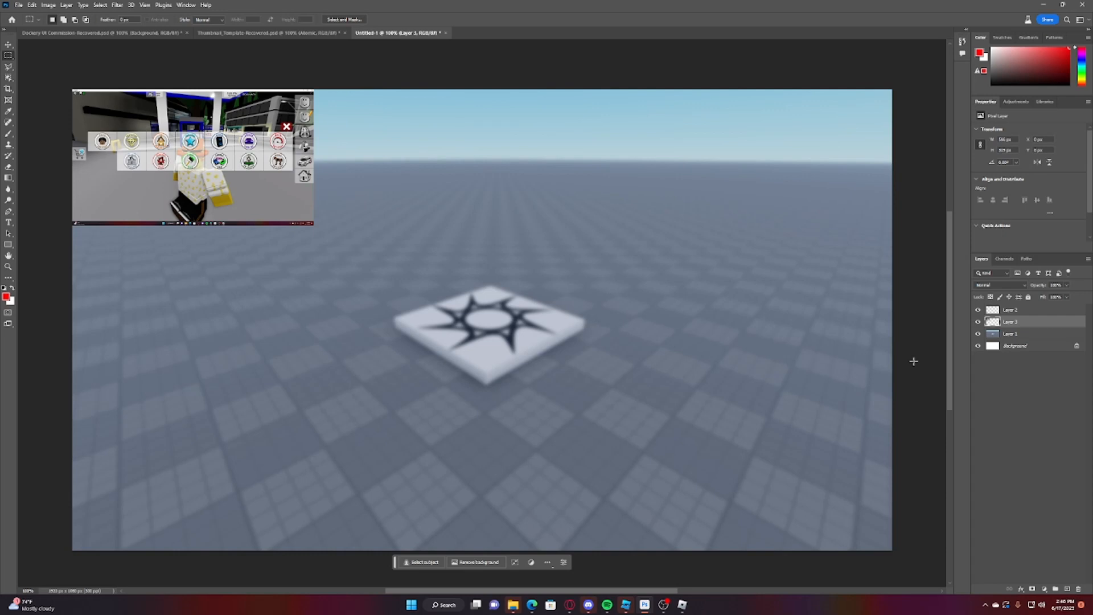
Step: Switch to Photoshop and merge Layer 1 into the Background layer
click(1021, 336)
ctrl+click(1023, 346)
key(ctrl+e)
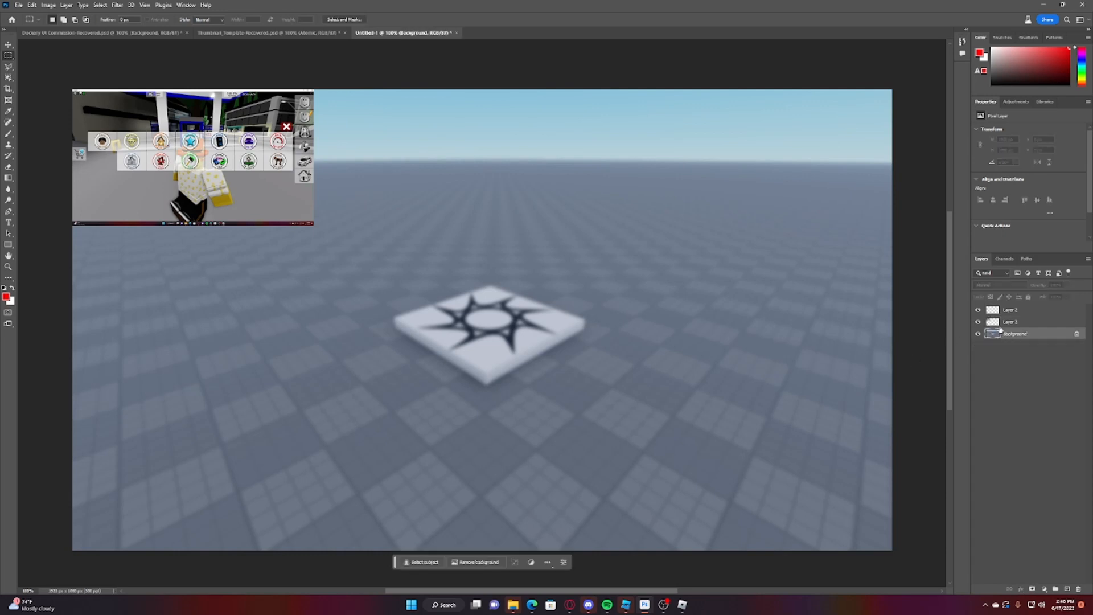
scroll(420, 205, up, 2)
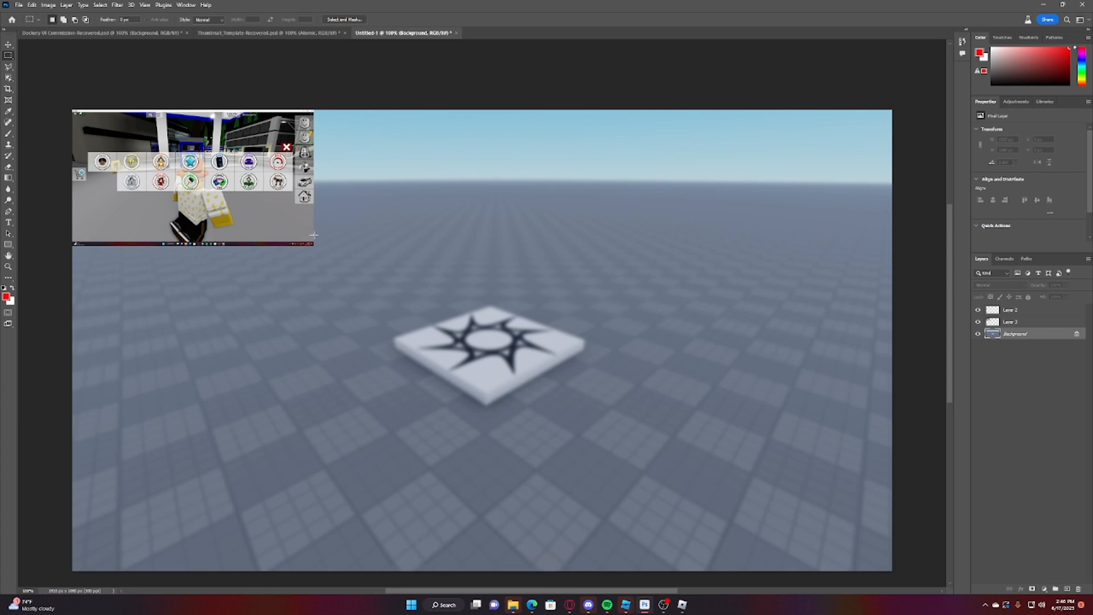
drag(751, 436, 750, 436)
click(463, 205)
drag(386, 225, 530, 304)
click(400, 184)
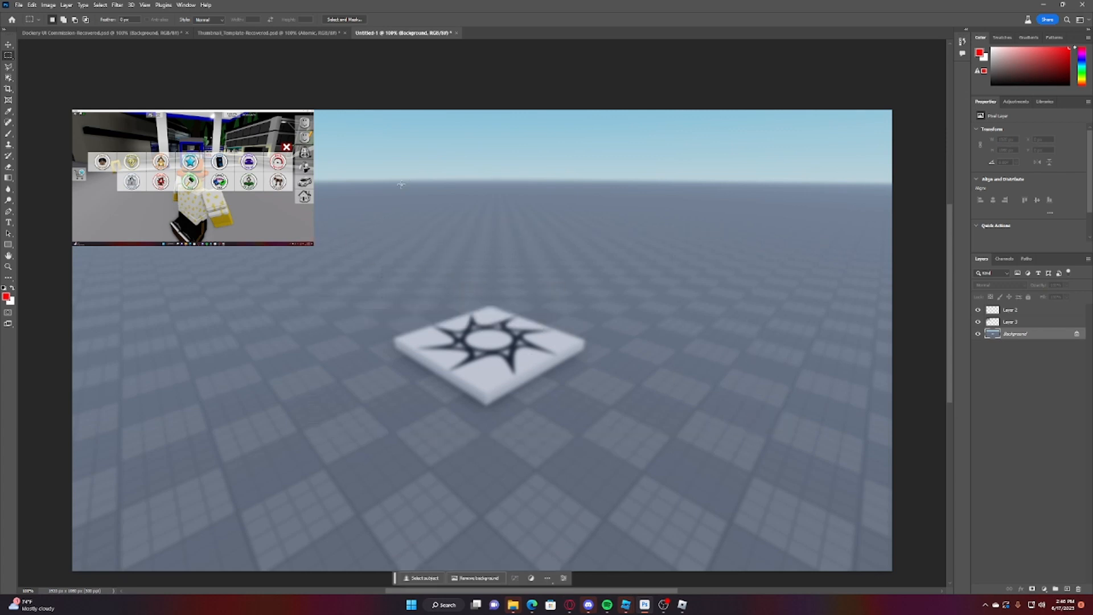
drag(400, 185, 494, 246)
click(474, 226)
scroll(469, 165, down, 4)
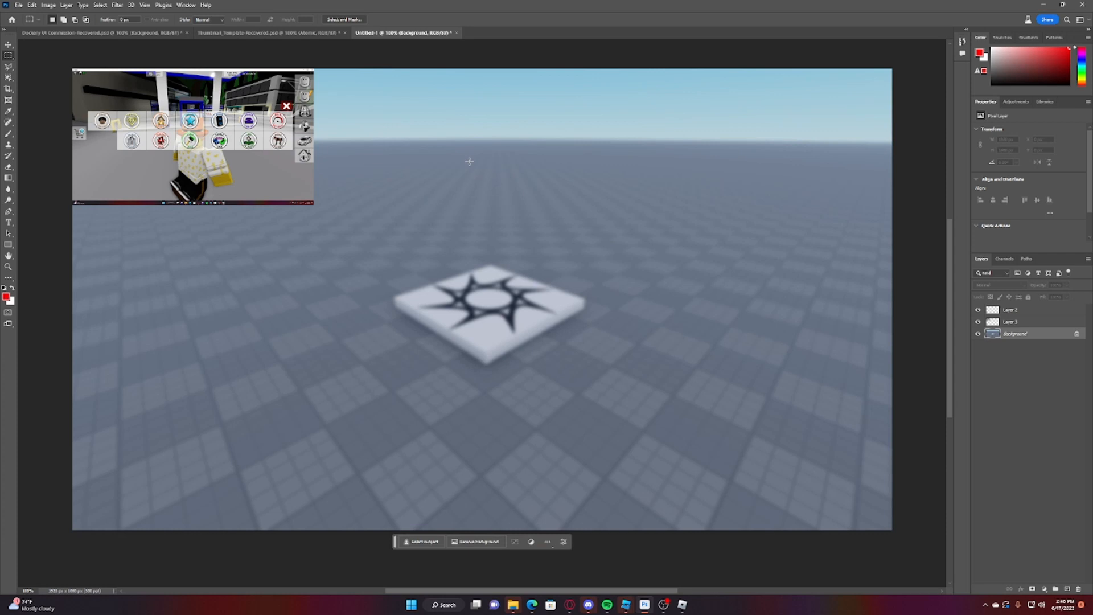
Step: Examine the layout of the game pass shop in the reference screenshot up close
key(ctrl+plus)
key(ctrl+plus)
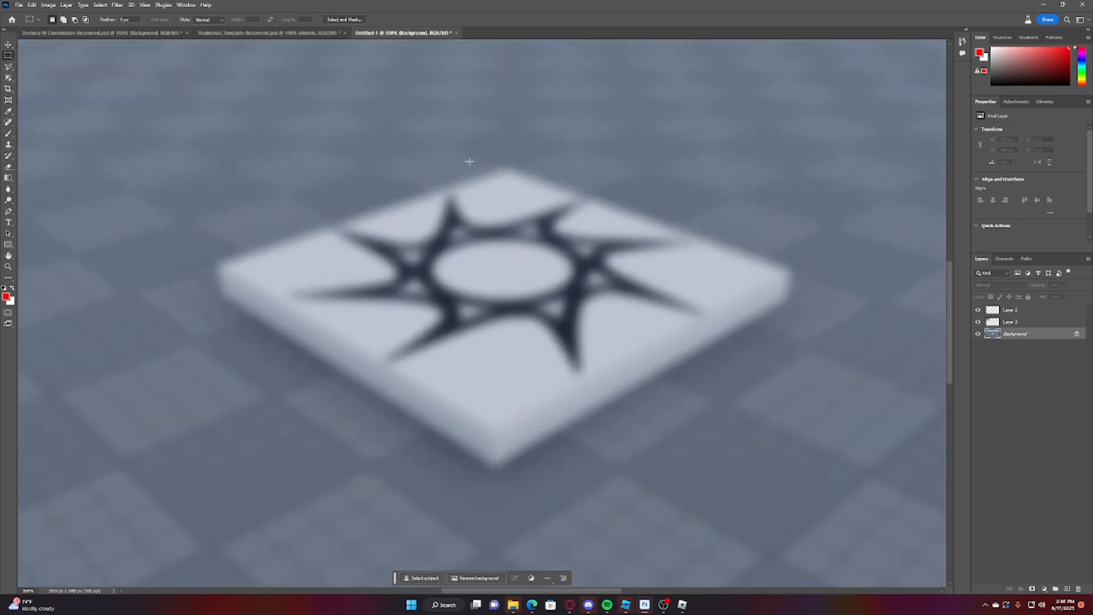
click(9, 256)
drag(336, 306, 604, 489)
drag(609, 387, 693, 342)
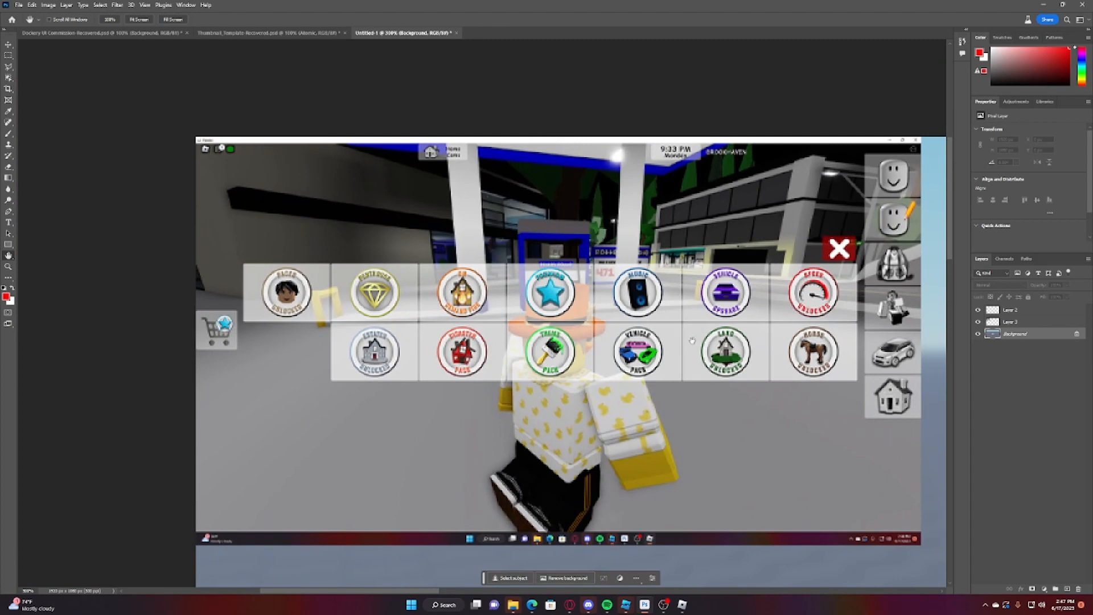
scroll(693, 342, down, 6)
drag(695, 336, 422, 247)
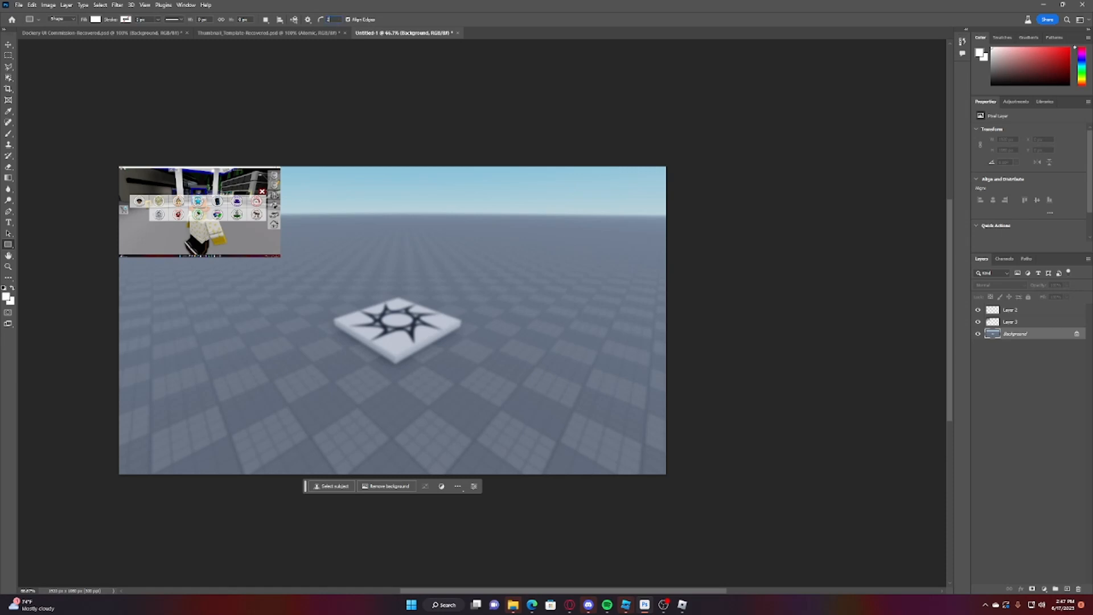
Step: Draw a white rounded rectangle about 800 by 540 px, centre it on the canvas and select the whole canvas
scroll(245, 254, up, 1)
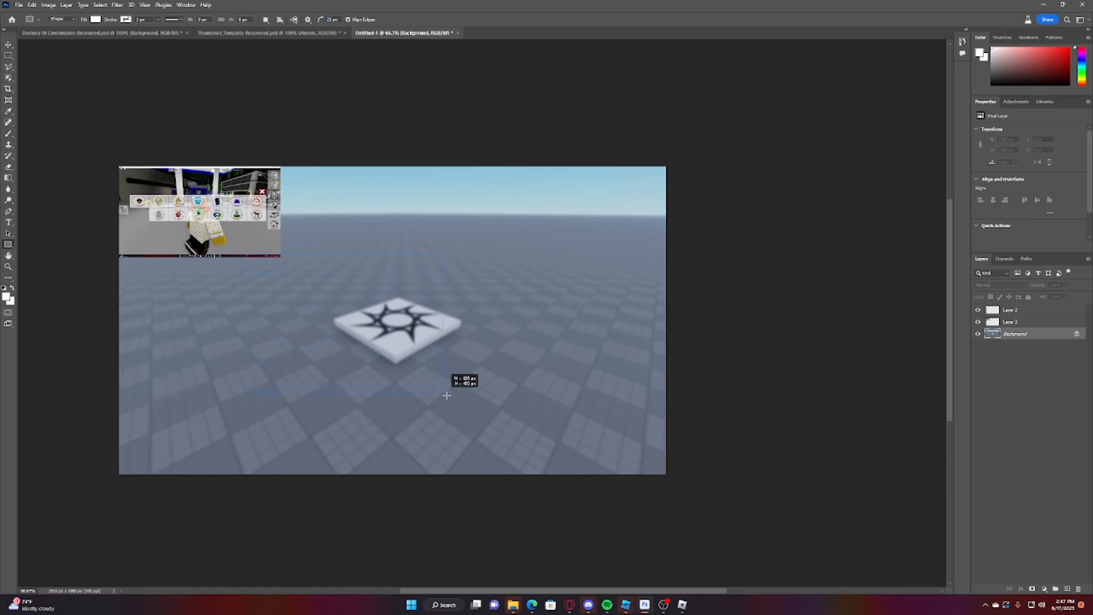
drag(471, 407, 471, 407)
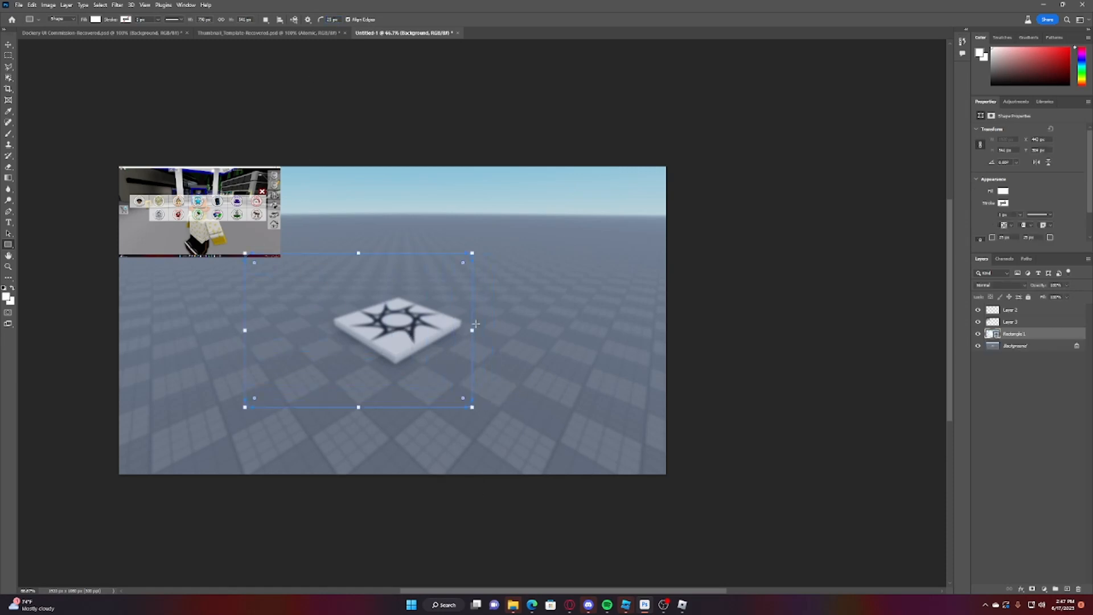
click(7, 44)
drag(399, 318, 432, 309)
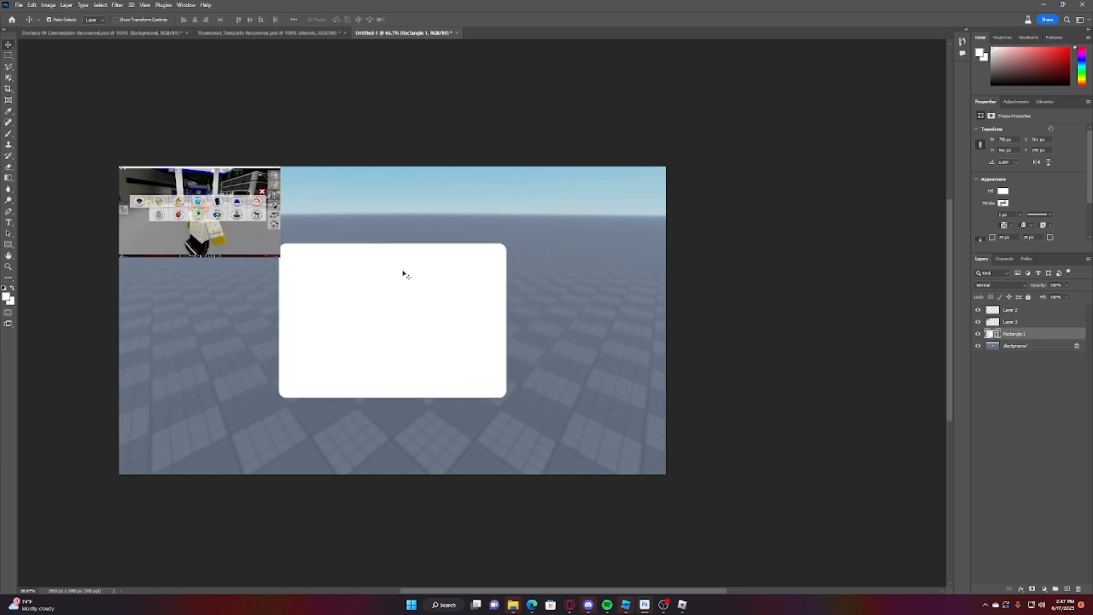
key(ctrl+a)
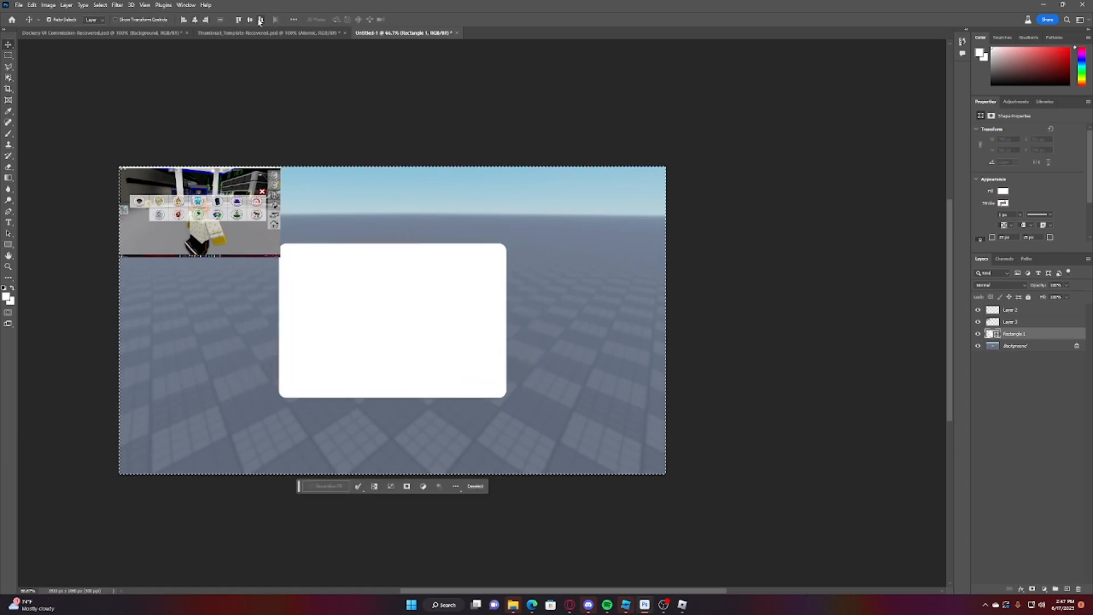
Step: Clear the full-canvas selection with the reference screenshot and white rectangle in view
key(ctrl+equal)
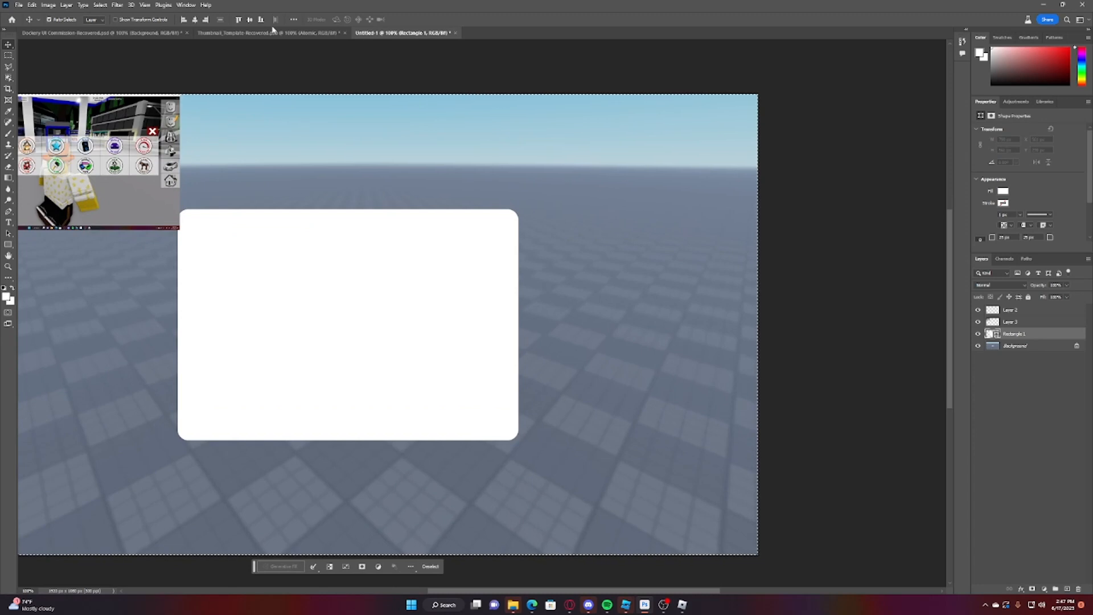
key(h)
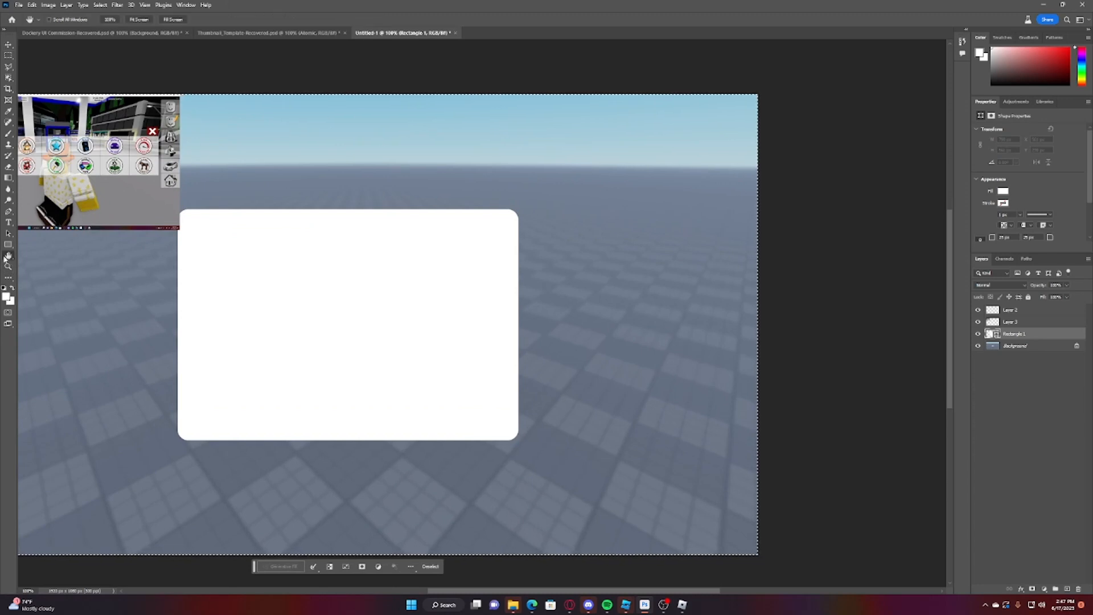
drag(282, 260, 532, 231)
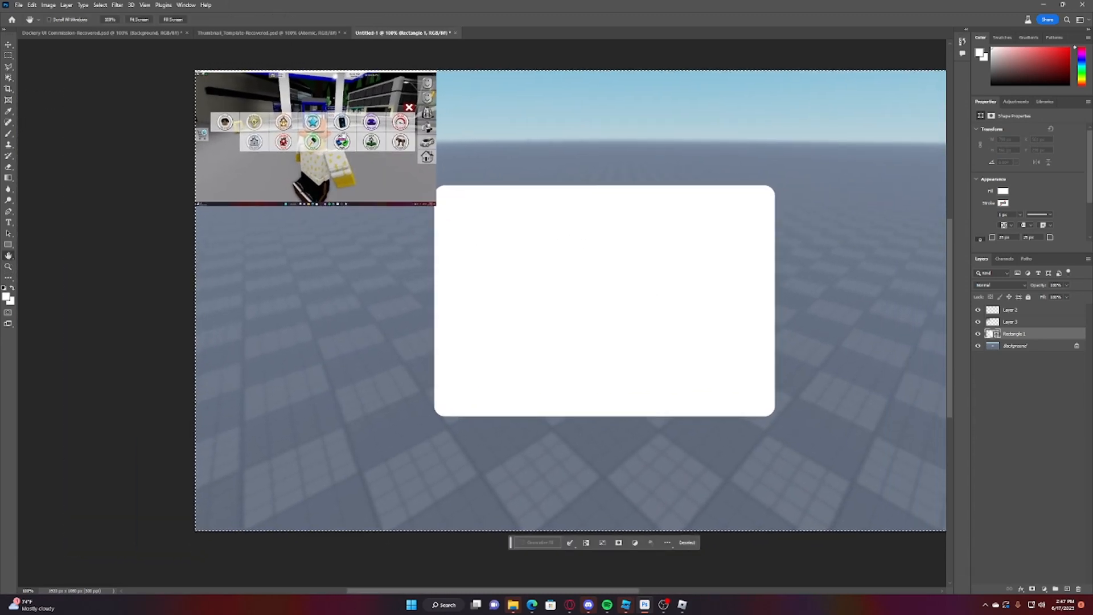
scroll(642, 185, up, 6)
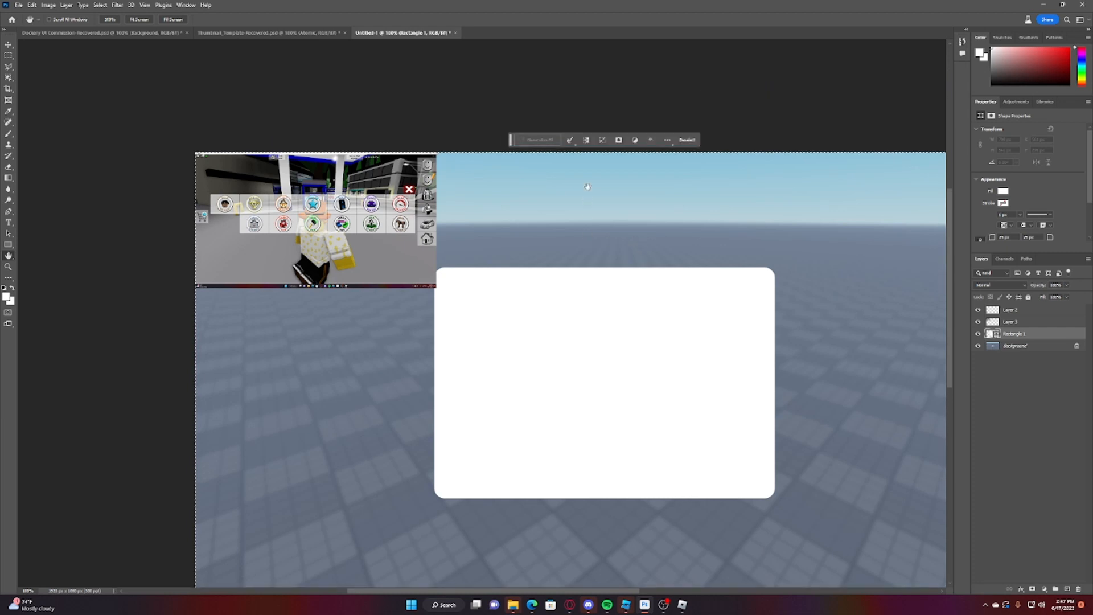
scroll(586, 188, down, 3)
scroll(296, 187, down, 2)
click(7, 56)
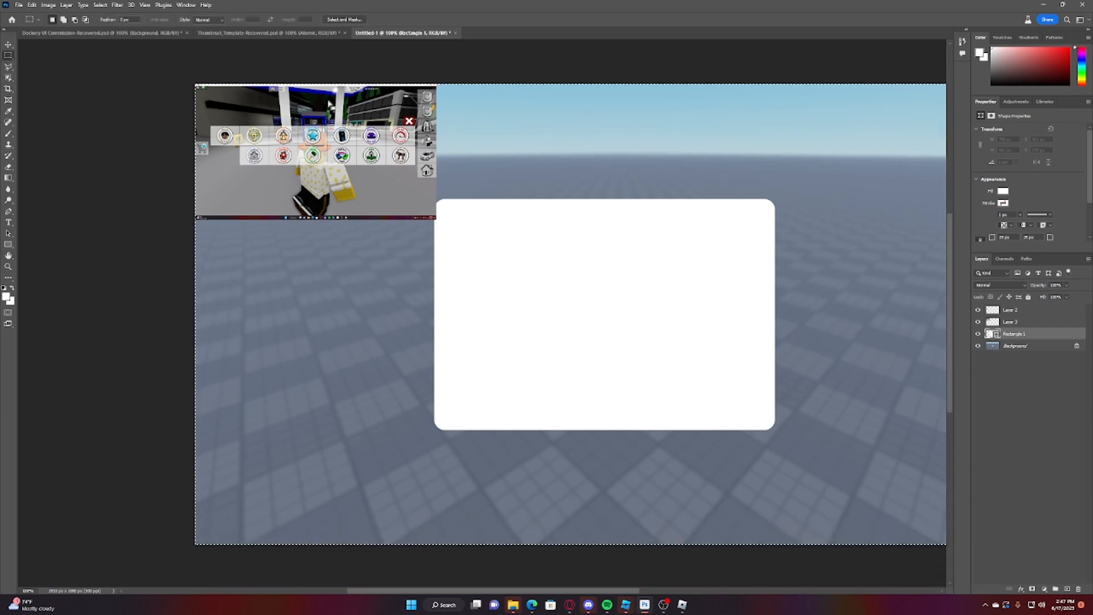
click(333, 106)
scroll(353, 100, up, 3)
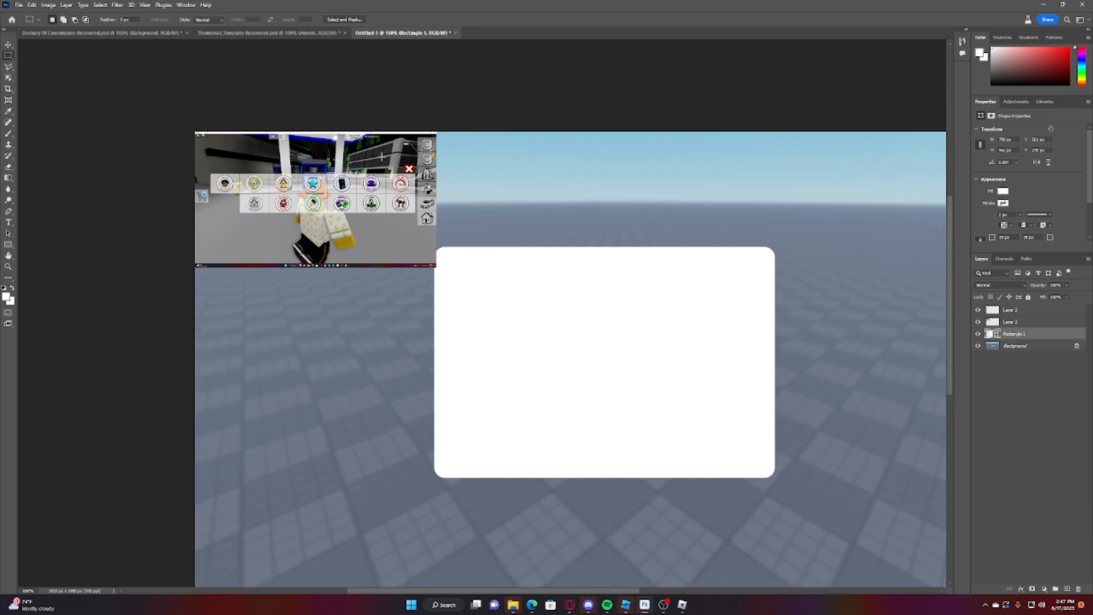
scroll(356, 100, down, 2)
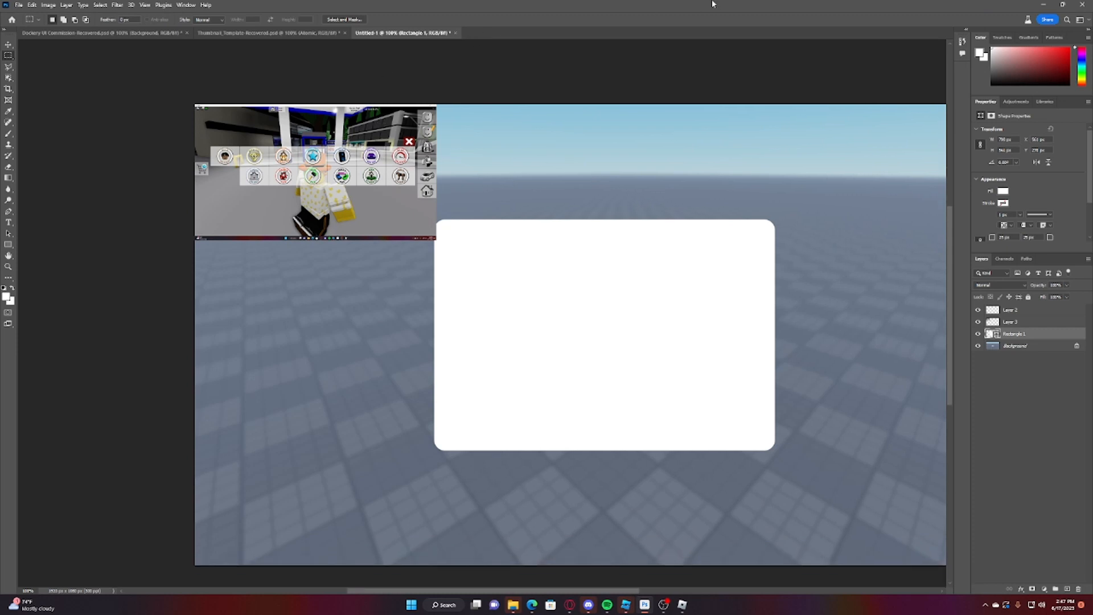
scroll(142, 147, up, 1)
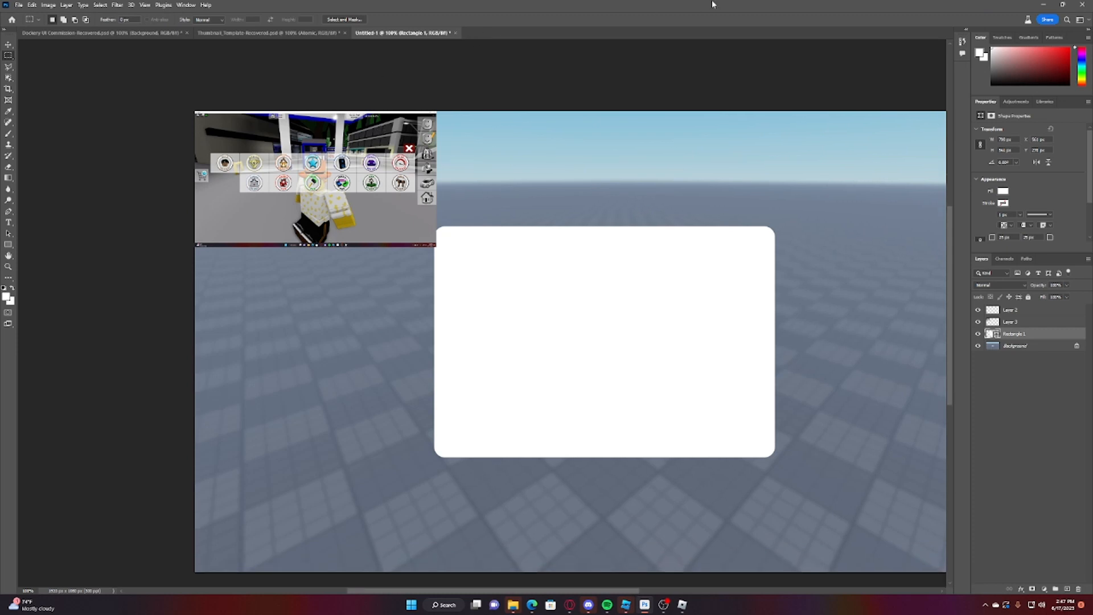
Step: Add a new layer beneath the white rectangle, try a large semi-transparent white brush dab on it and undo the dab
click(7, 134)
click(55, 23)
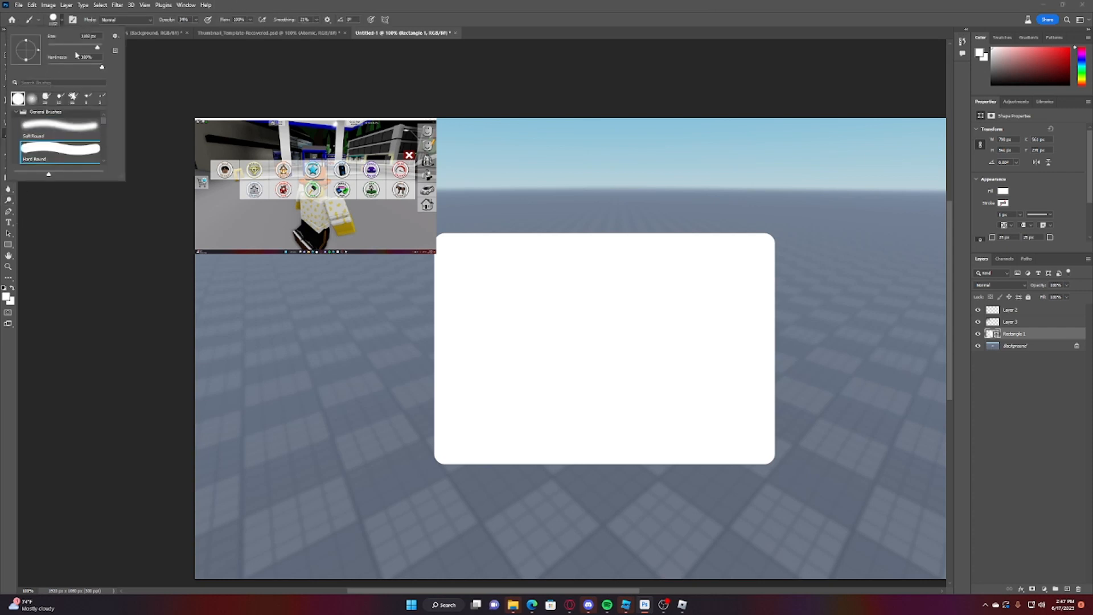
click(1019, 346)
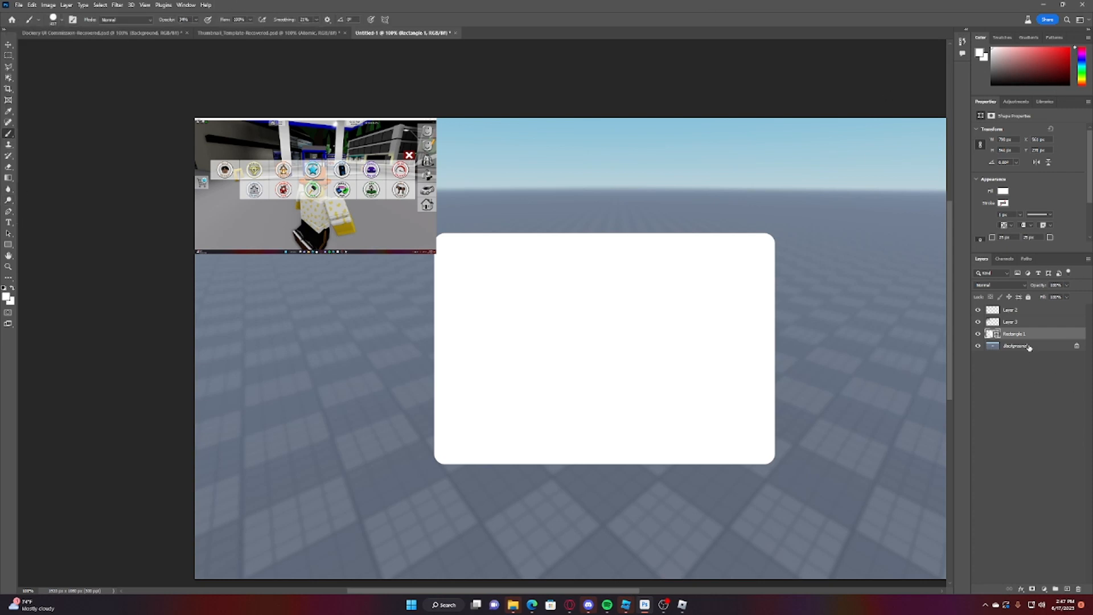
click(1068, 589)
click(522, 266)
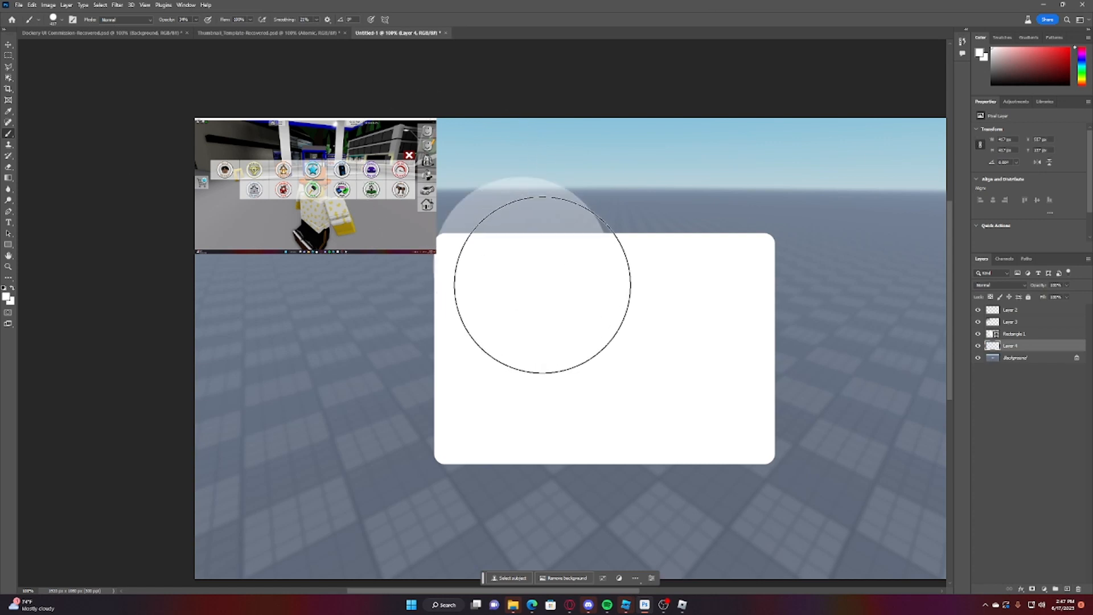
key(ctrl+z)
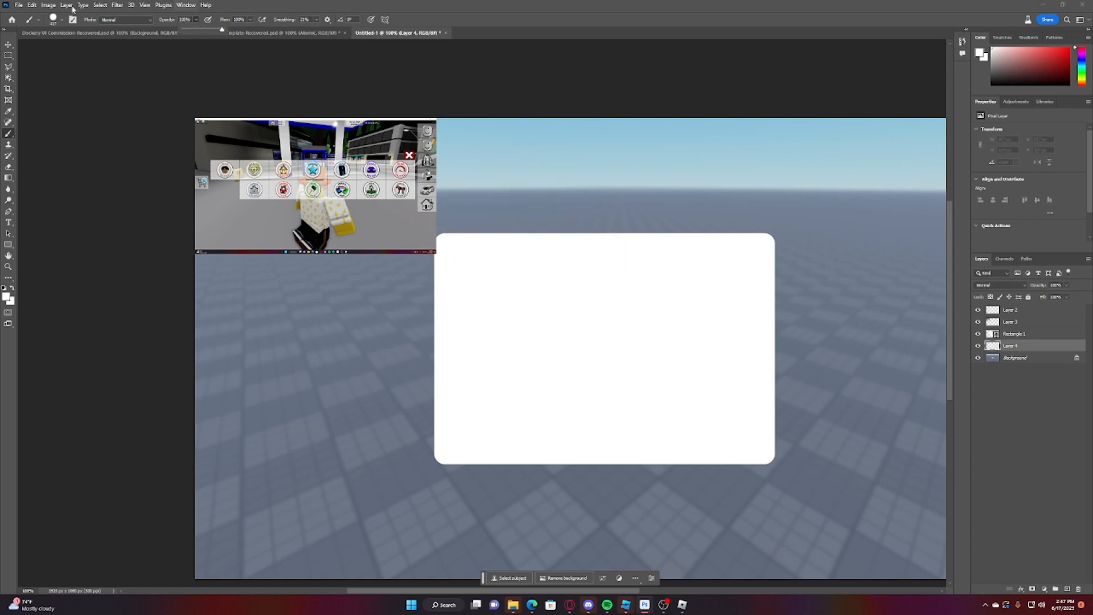
Step: Paint a white cloud shape along the rectangle's upper edge with a smaller brush at 100% opacity and shift it upward
click(53, 25)
mouse_move(478, 236)
mouse_down()
mouse_move(503, 256)
mouse_move(554, 237)
mouse_move(576, 246)
mouse_up()
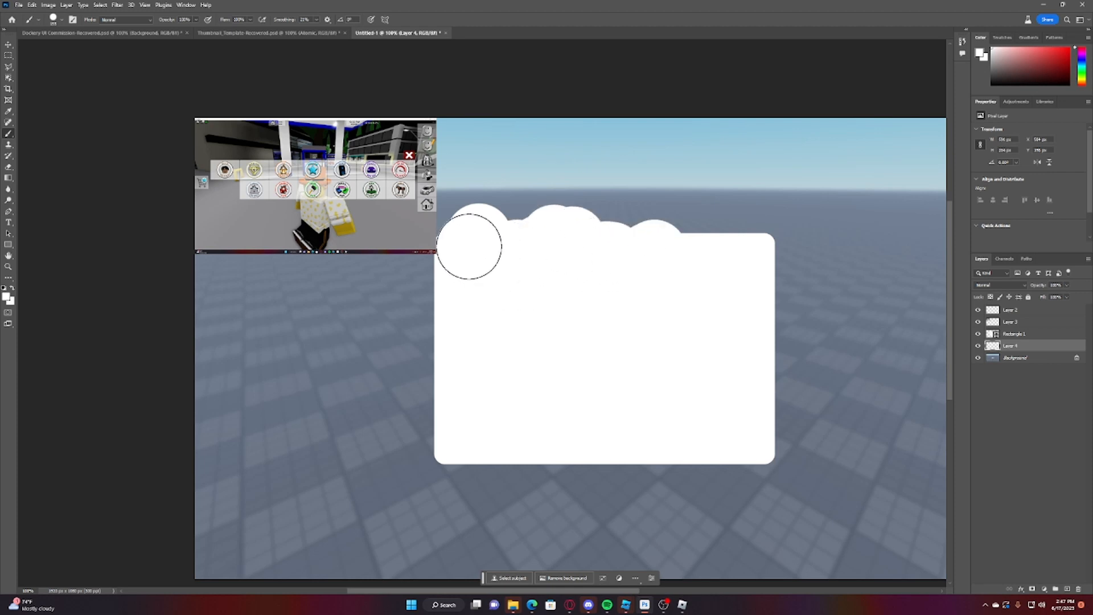
key(ctrl+t)
drag(619, 230, 618, 214)
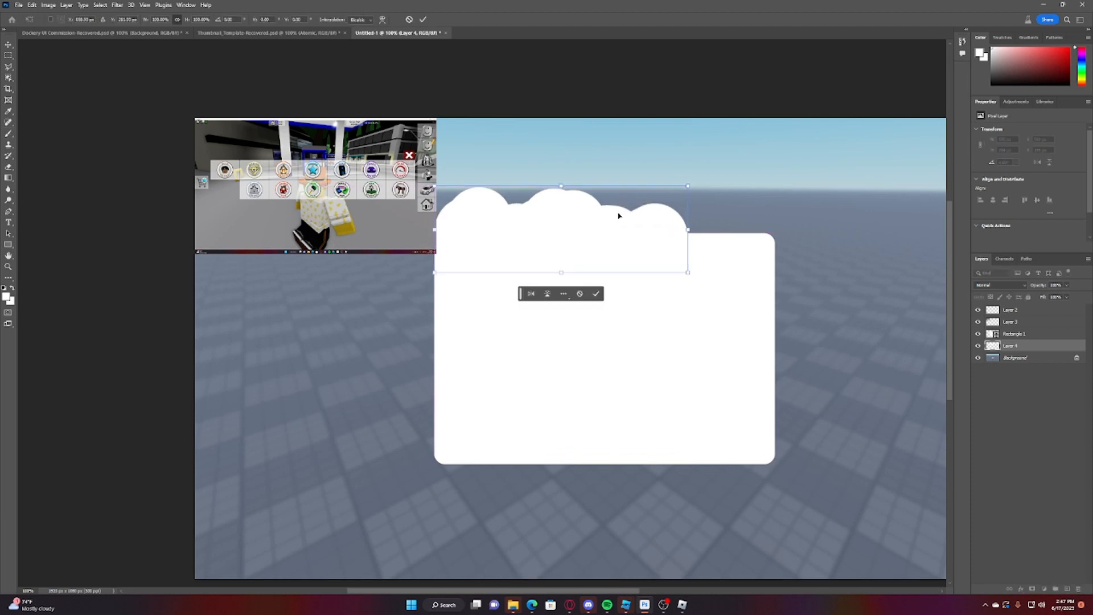
Step: Start a text line over the cloud shape with the letters "Co" and colour it pure red
click(8, 222)
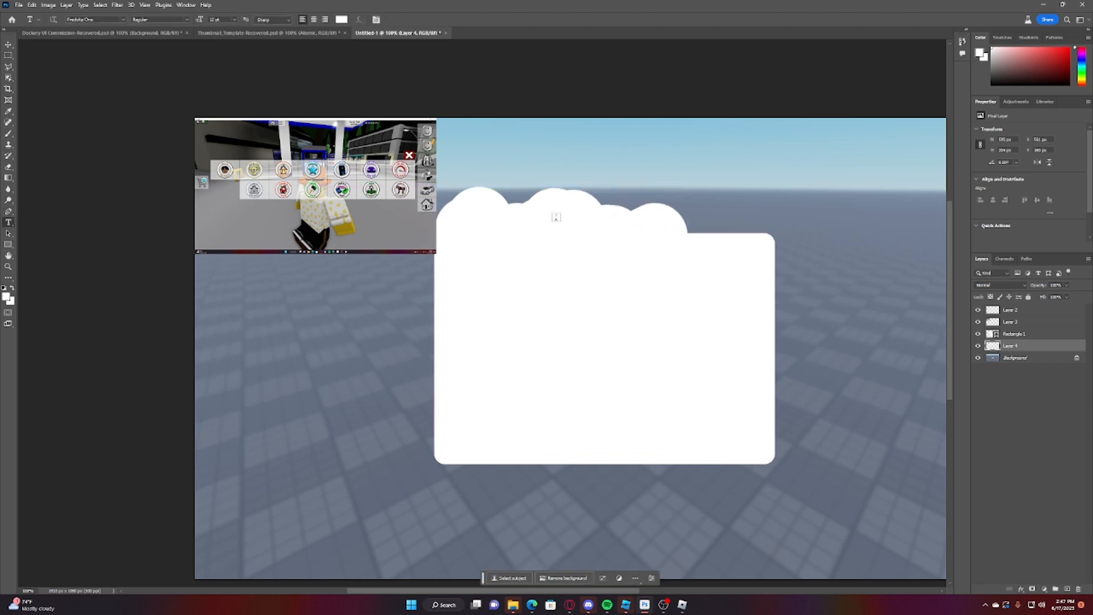
click(1034, 335)
click(506, 215)
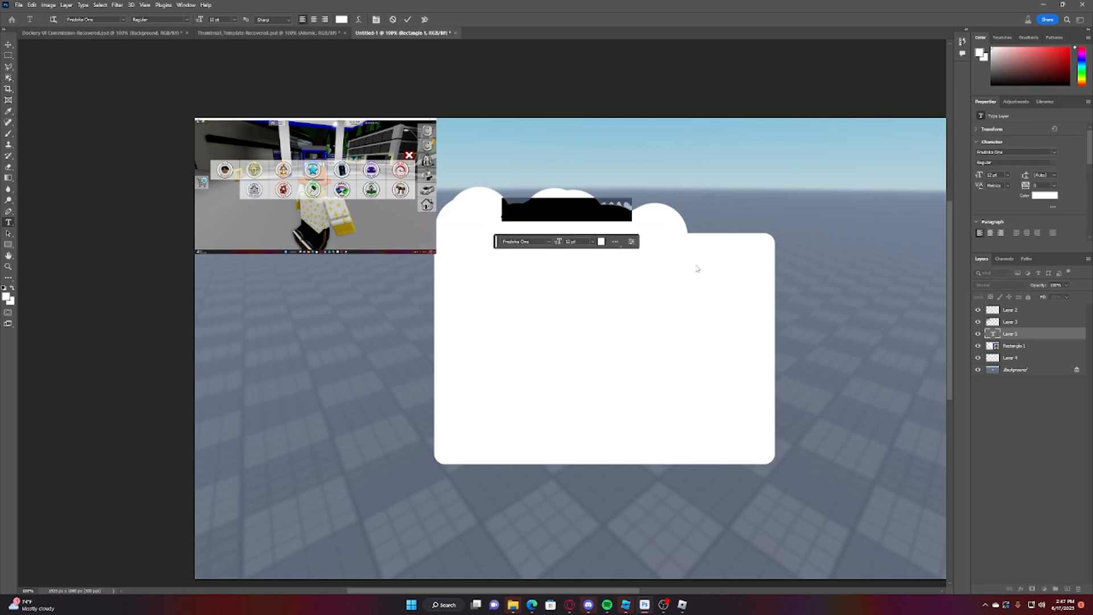
text(Co)
key(ctrl+a)
click(342, 20)
drag(278, 419, 429, 332)
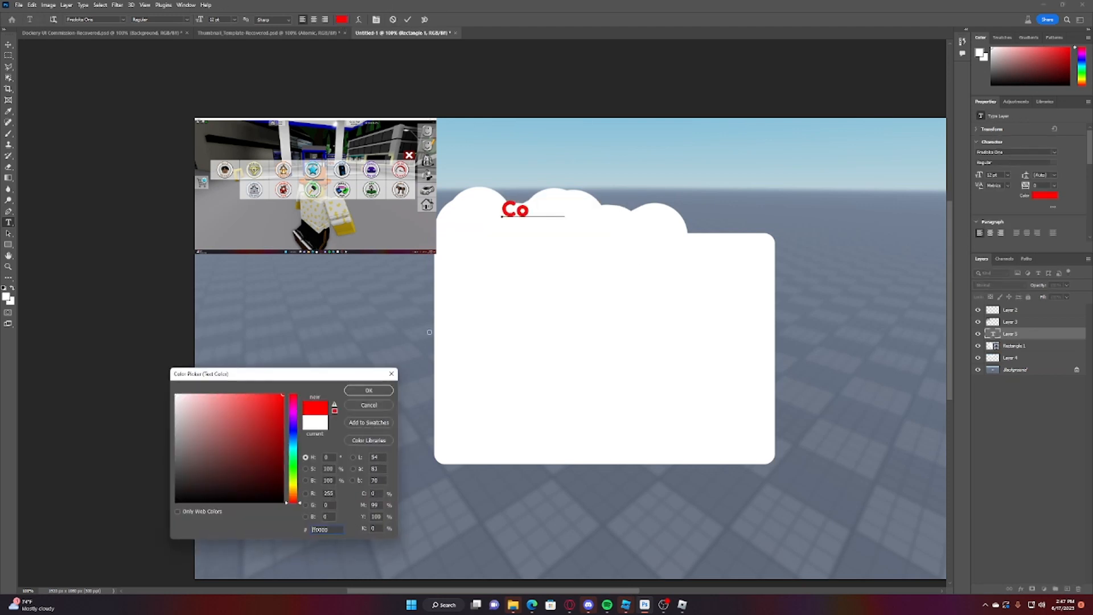
click(381, 391)
Step: Rewrite the red text as "Codes" and move it to the middle of the cloud shape
text(des)
key(ctrl+a)
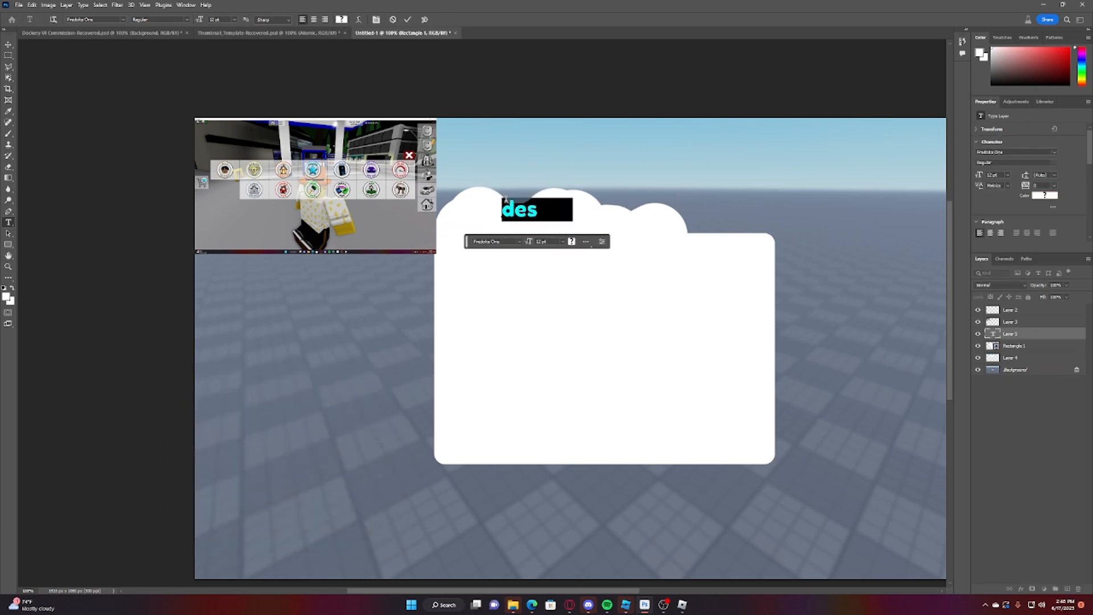
text(cODES)
key(ctrl+a)
text(Cododes)
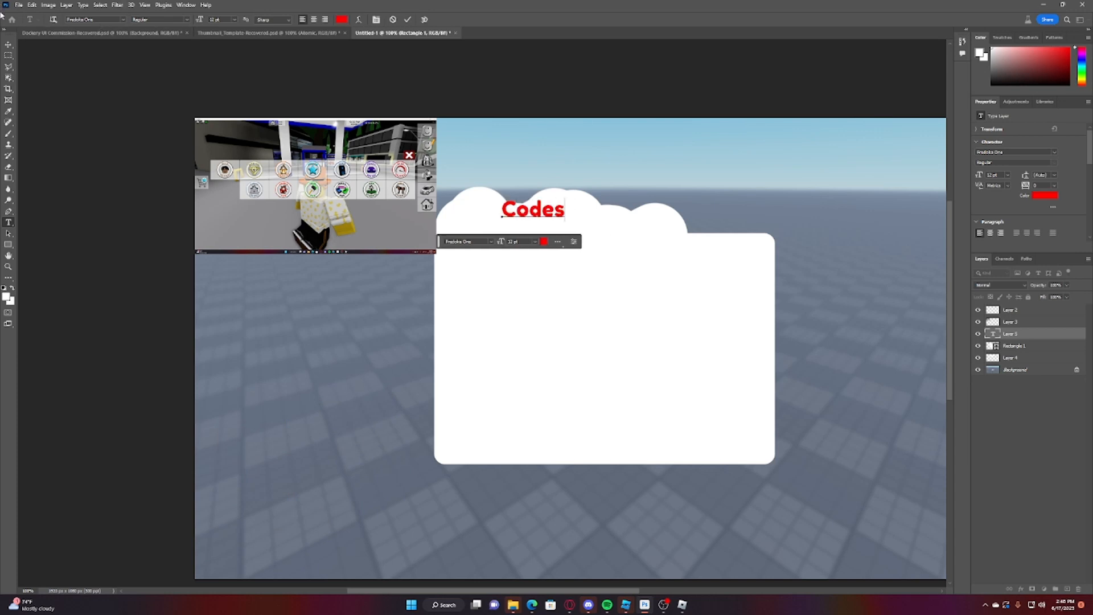
click(8, 44)
drag(538, 206, 580, 224)
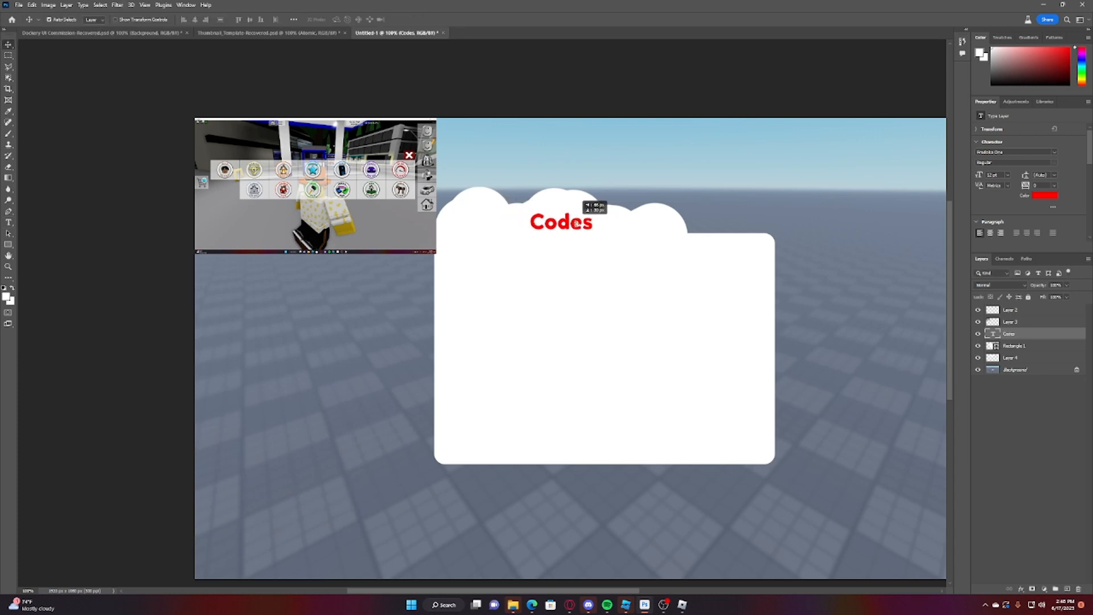
Step: Remove the "Codes" text, cut away most of the painted cloud on Layer 4 and undo the last edits
scroll(817, 243, up, 5)
key(Delete)
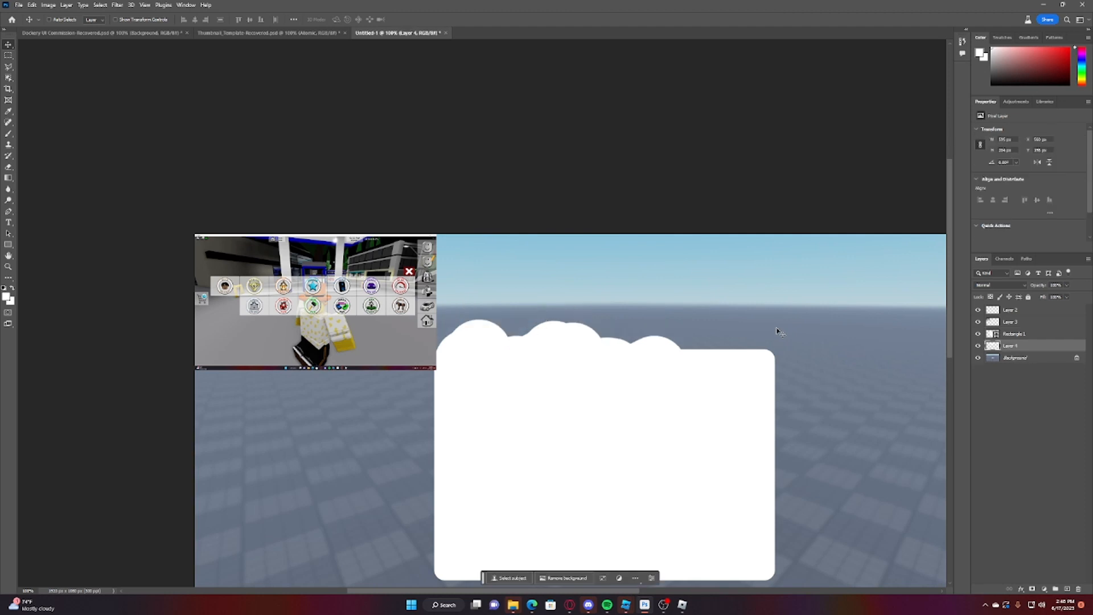
scroll(524, 221, down, 1)
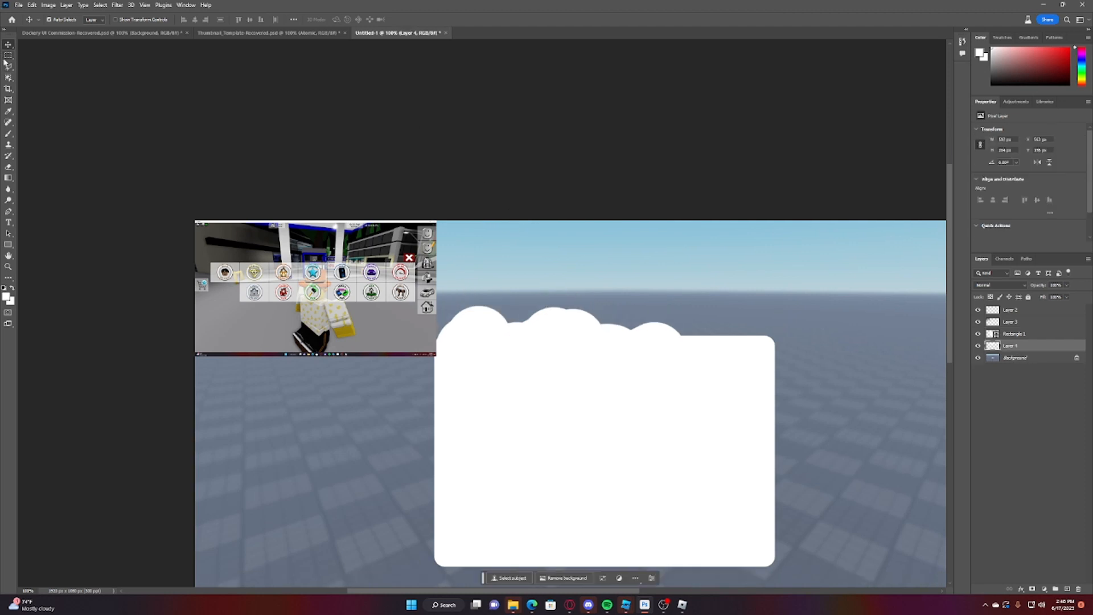
click(8, 56)
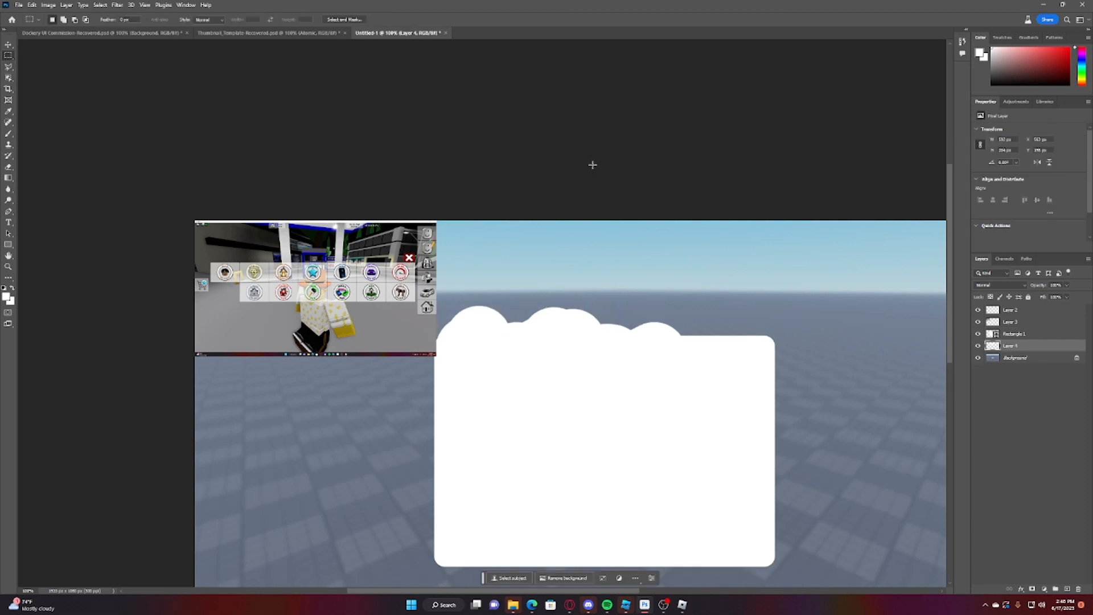
click(1029, 335)
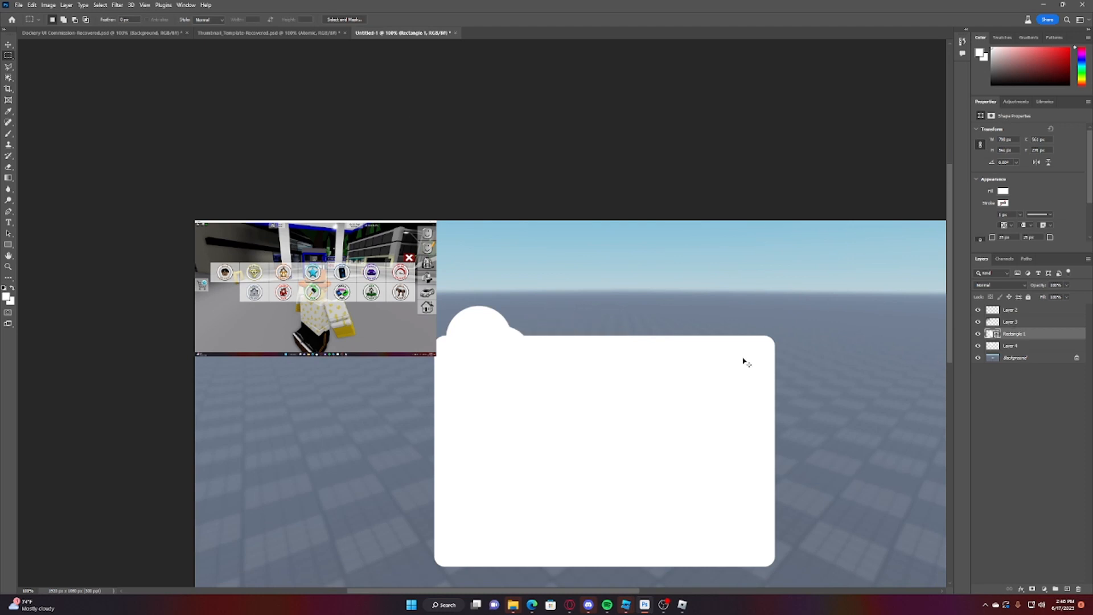
key(ctrl+z)
key(ctrl+z)
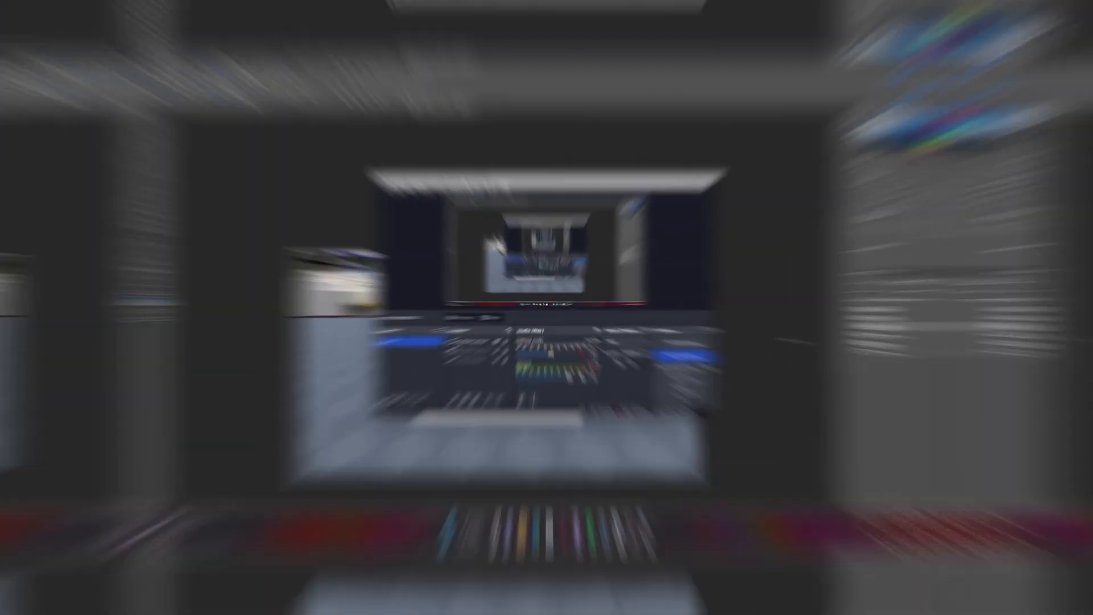
Step: Add the text "Gamepasses" in Fredoka One at 12 pt and centre it on the blue header plate
key(ctrl+1)
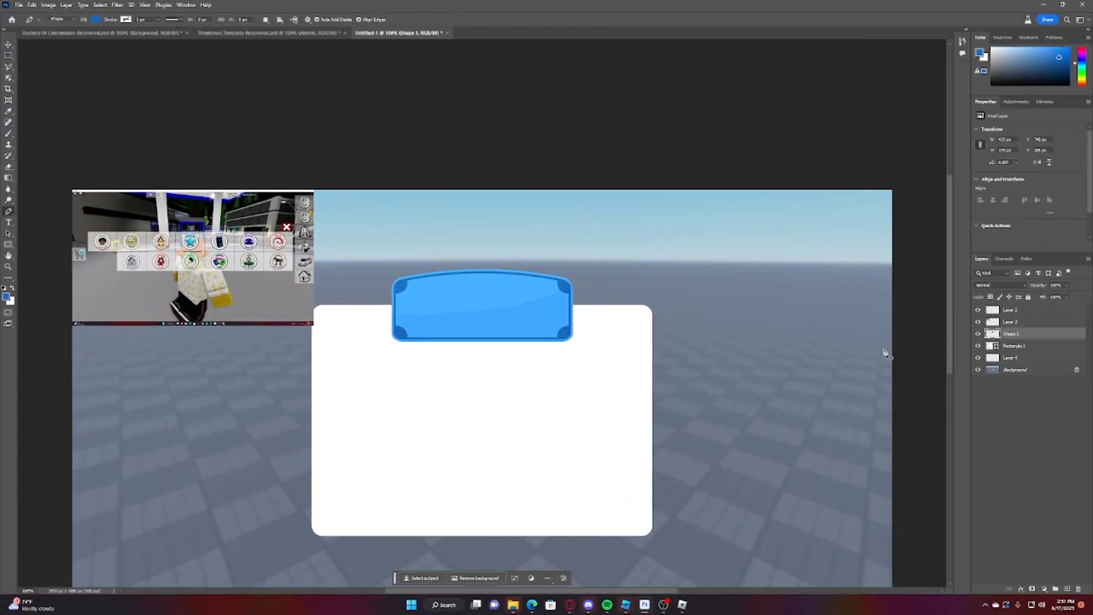
scroll(740, 256, down, 3)
scroll(564, 296, up, 2)
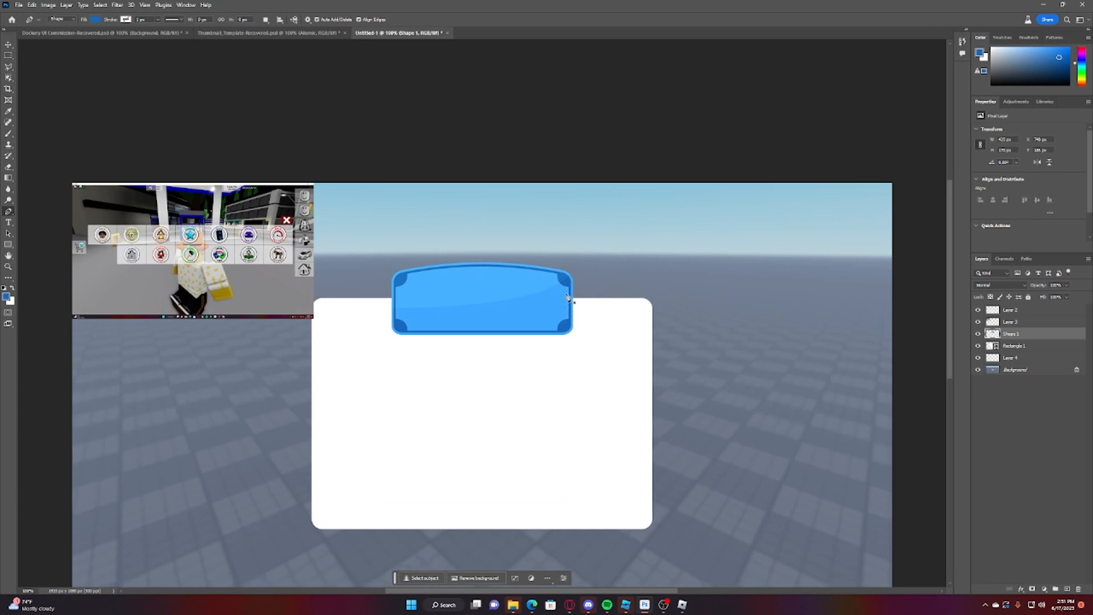
scroll(568, 297, down, 5)
click(8, 222)
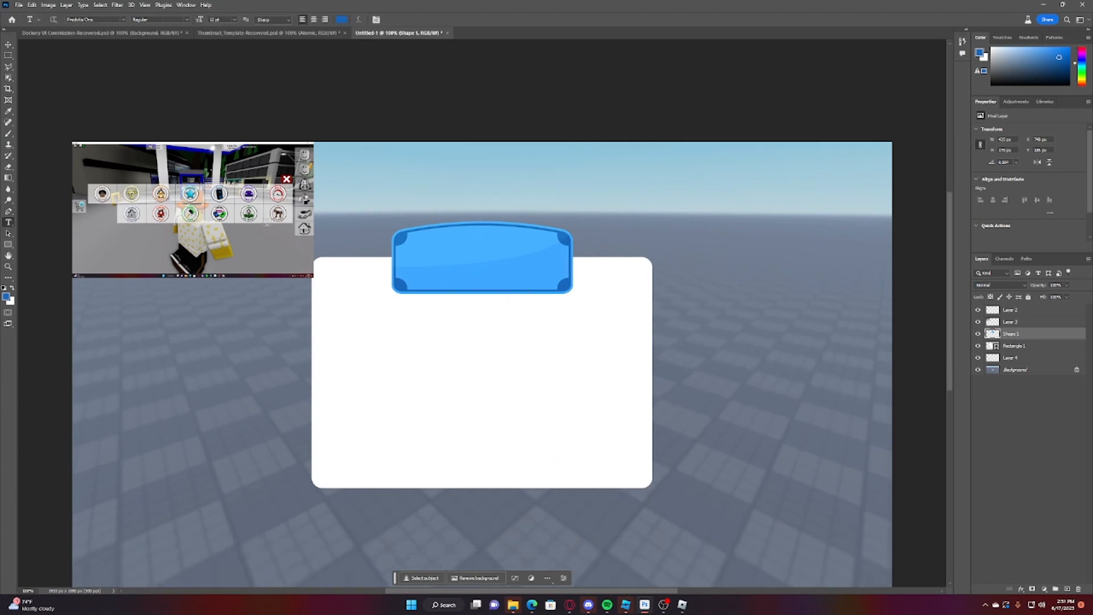
click(451, 261)
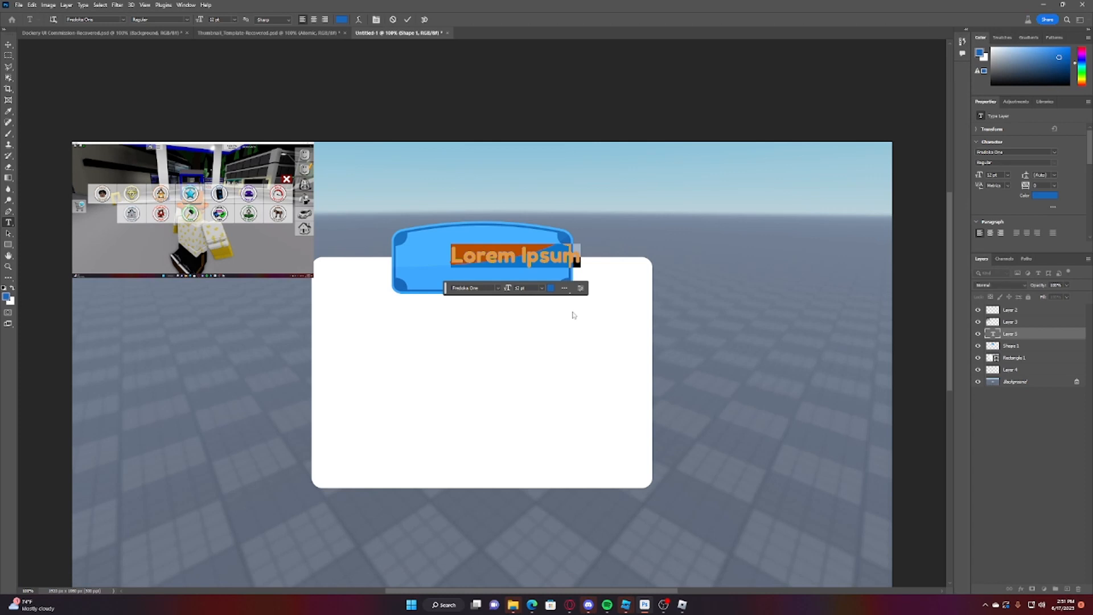
text(Gamepasses)
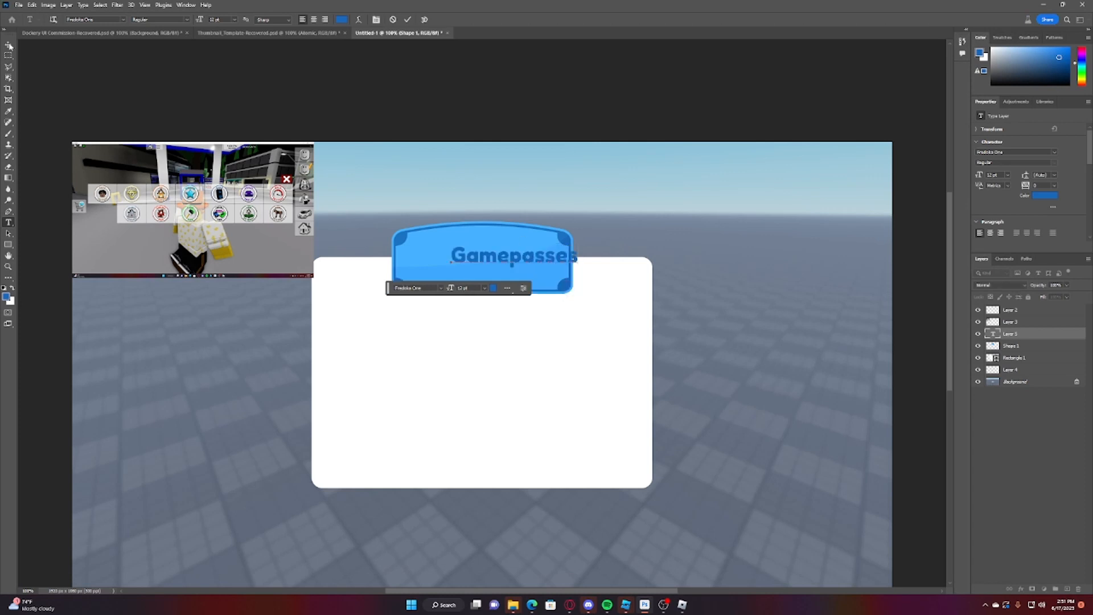
click(9, 45)
drag(541, 261, 506, 264)
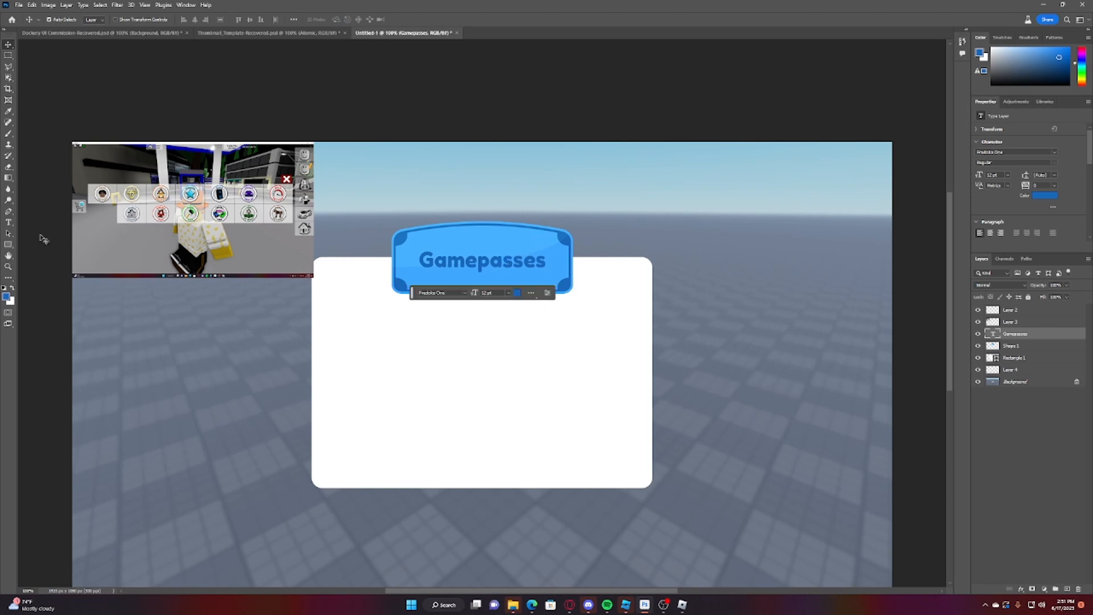
Step: Change the colour of the "Gamepasses" text to white
click(9, 222)
double_click(479, 261)
click(342, 20)
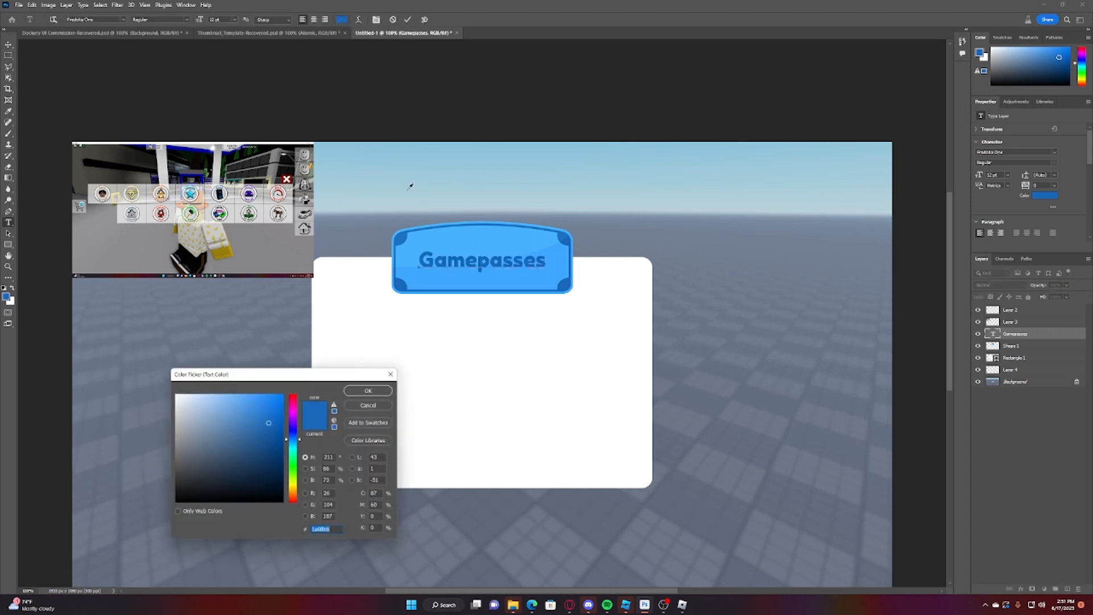
drag(185, 468, 68, 364)
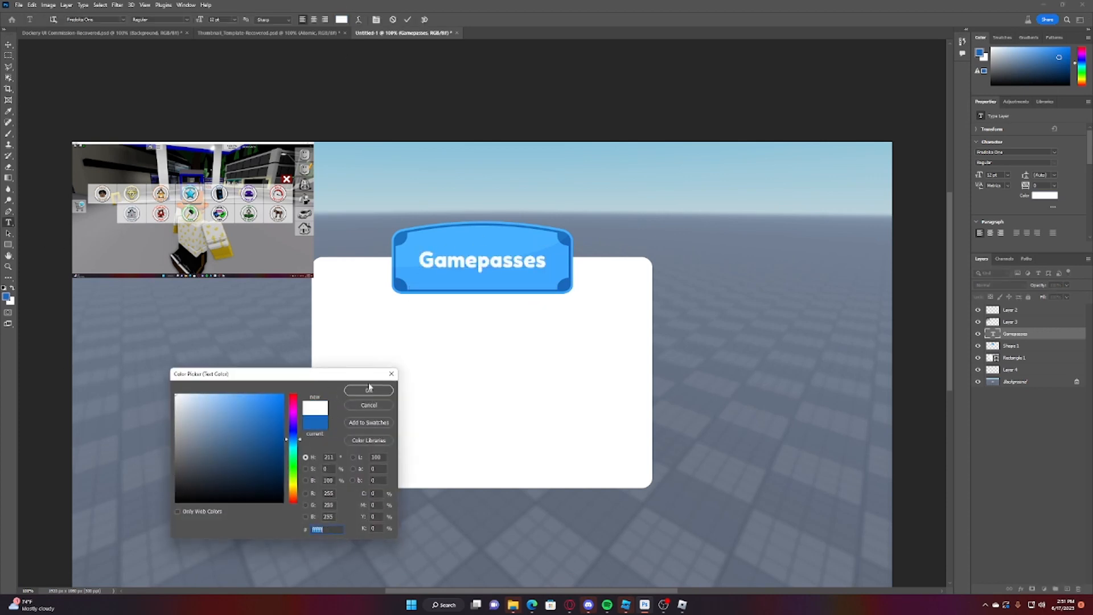
click(391, 393)
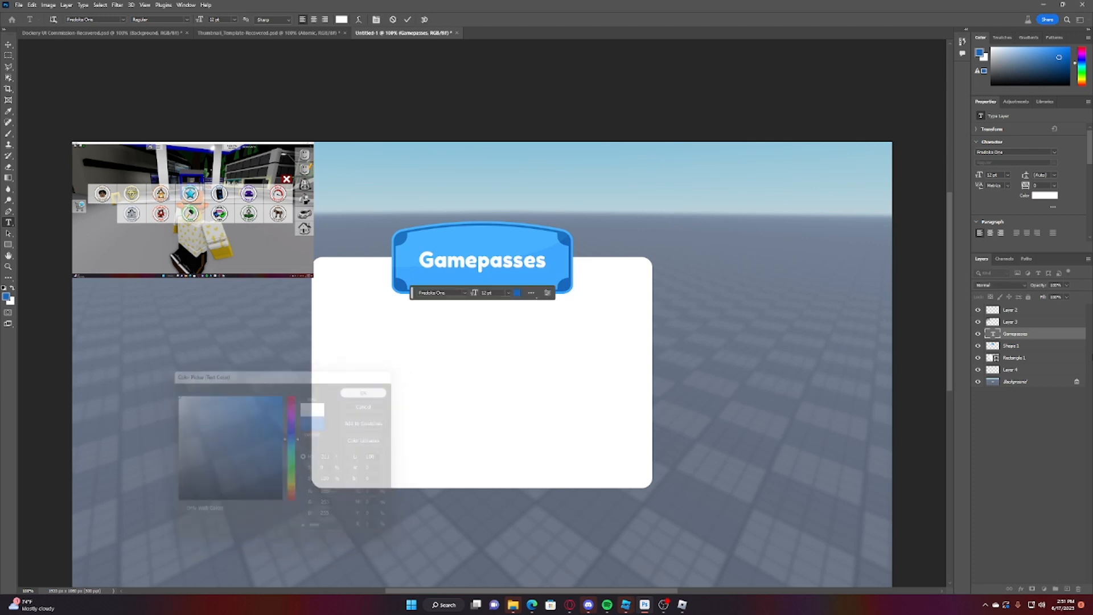
Step: Give the "Gamepasses" text a thin outside stroke in the header's dark corner blue (RGB 26, 104, 187)
right_click(1014, 335)
click(959, 216)
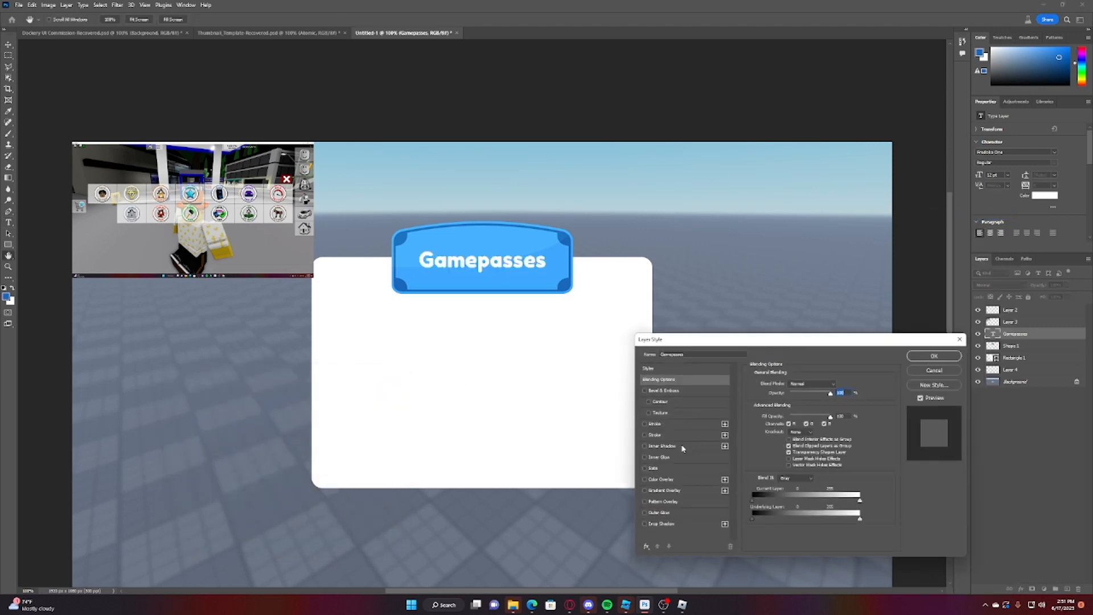
click(661, 424)
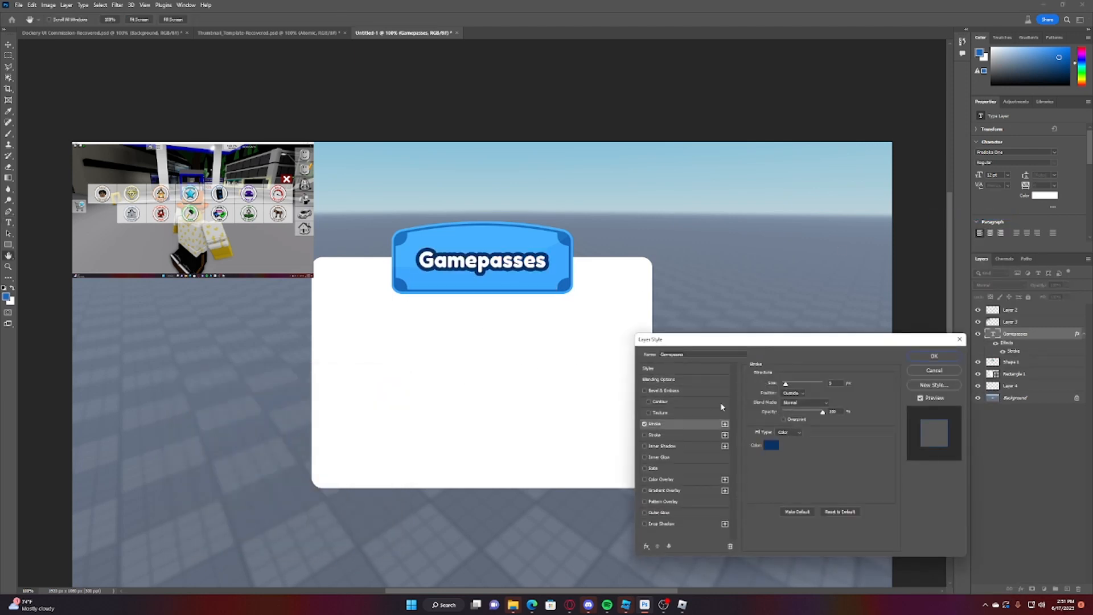
click(771, 446)
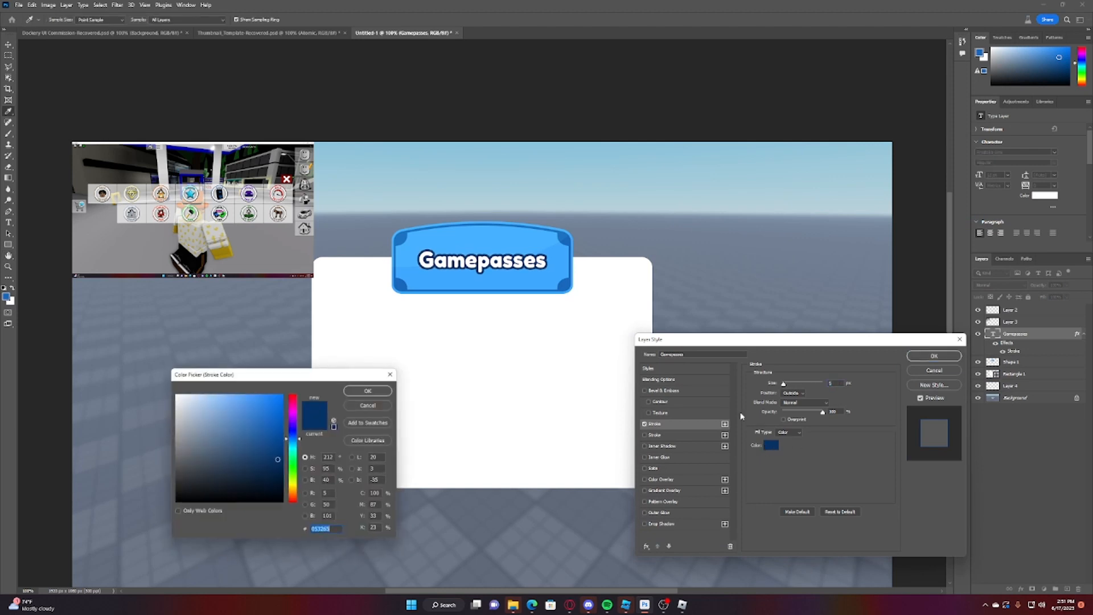
click(566, 283)
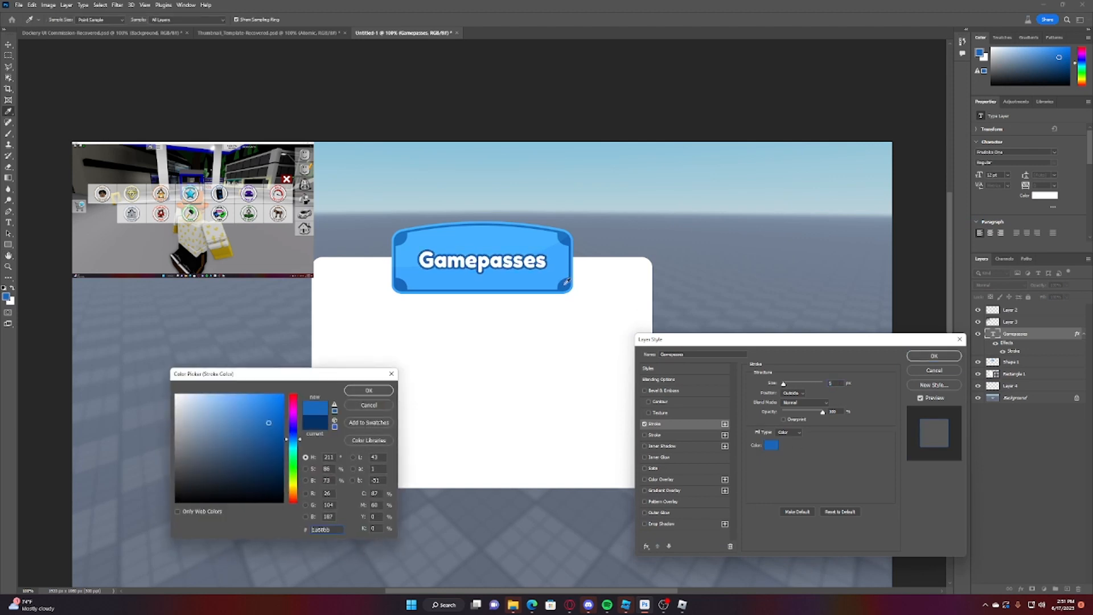
click(376, 390)
click(932, 355)
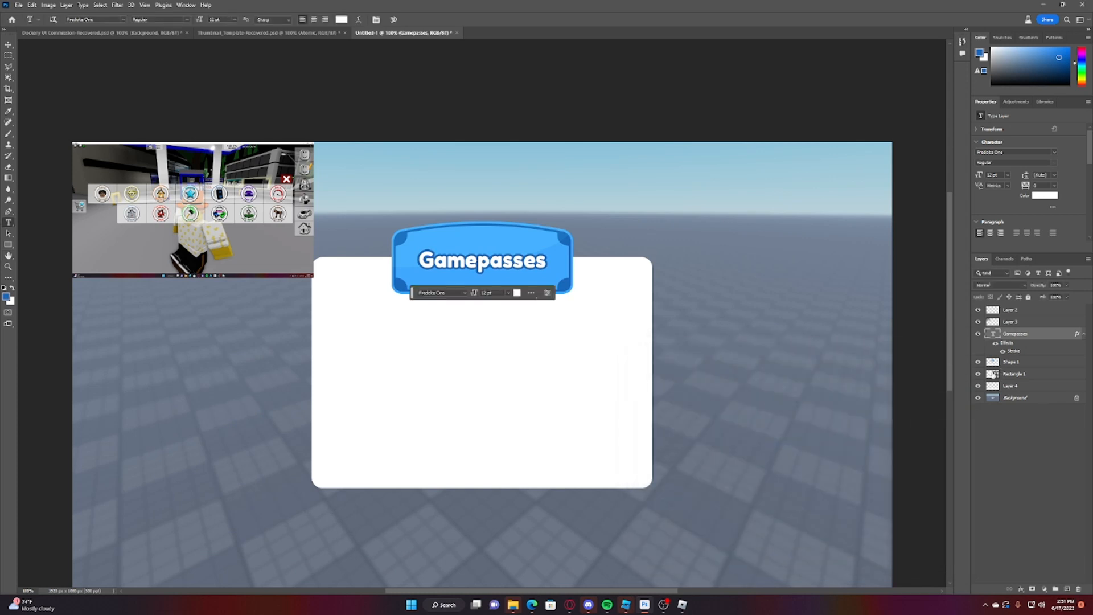
Step: Rename the white rectangle's layer "Frame" and the blue plate's layer "Header"
double_click(994, 374)
text(F)
click(392, 378)
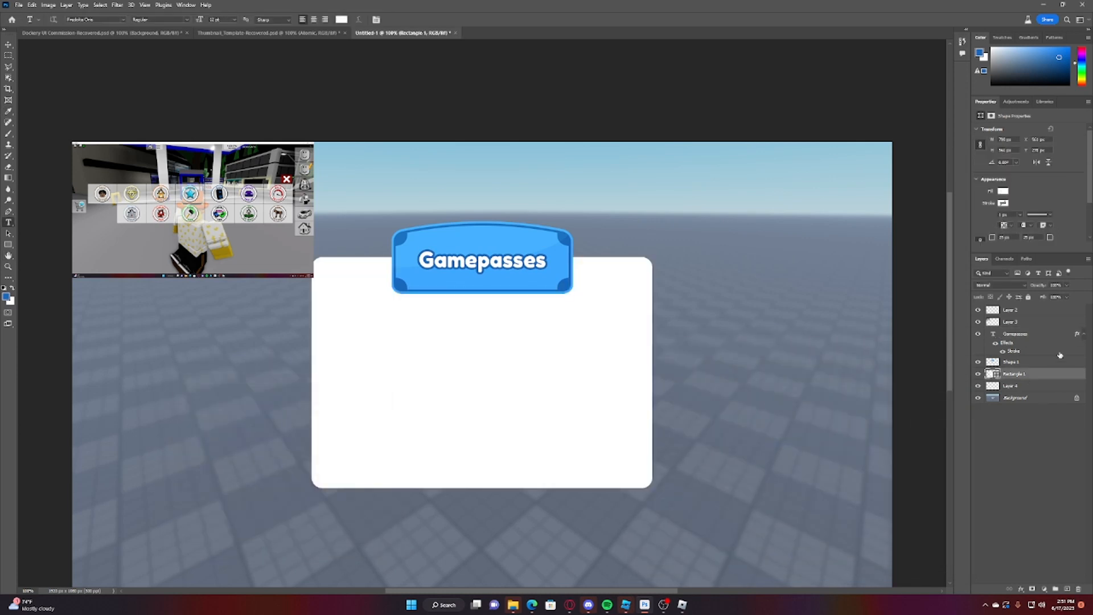
click(1013, 374)
text(Frame)
key(Return)
double_click(1010, 362)
text(Header)
key(Return)
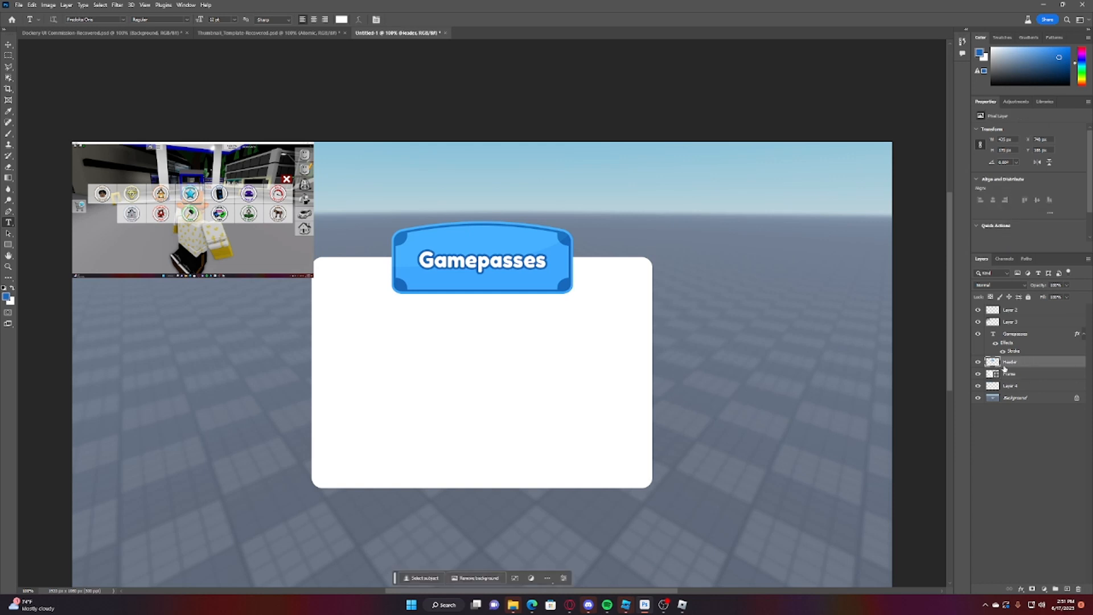
Step: Group the blue plate and the "Gamepasses" text layers and name the group "Header"
scroll(932, 252, down, 2)
shift+click(1014, 335)
key(ctrl+g)
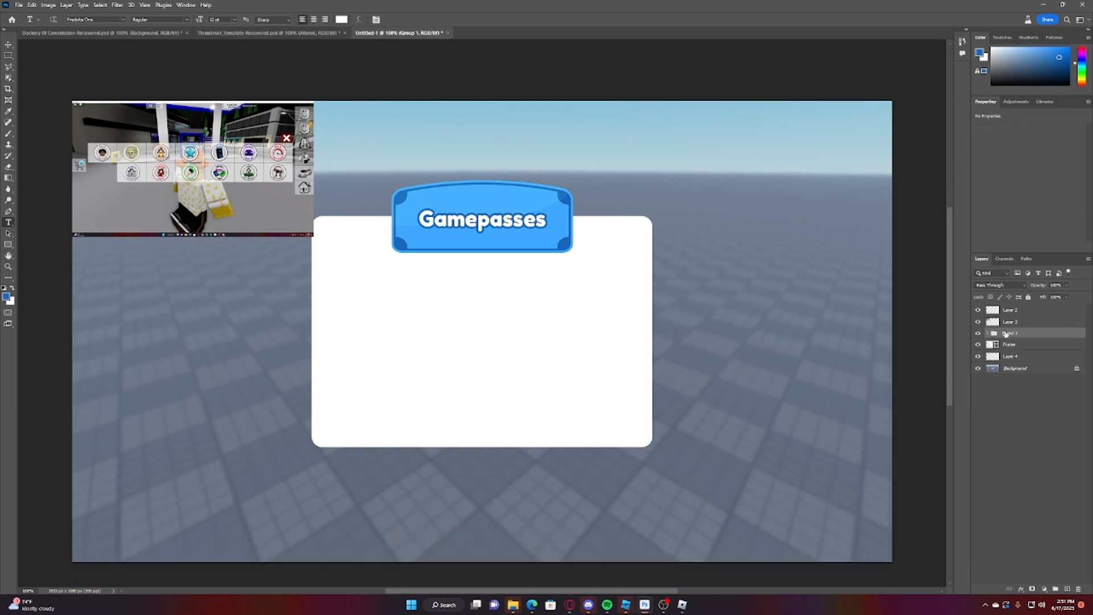
key(Return)
scroll(487, 283, up, 5)
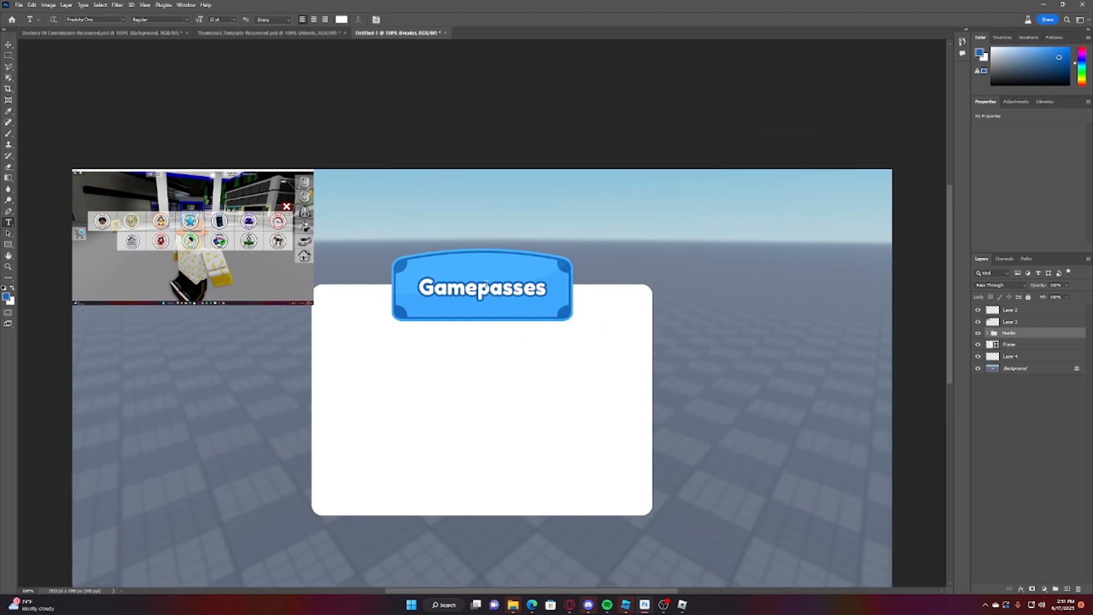
Step: Load the white frame's outline as a selection and contract it by 5 pixels
scroll(487, 283, down, 3)
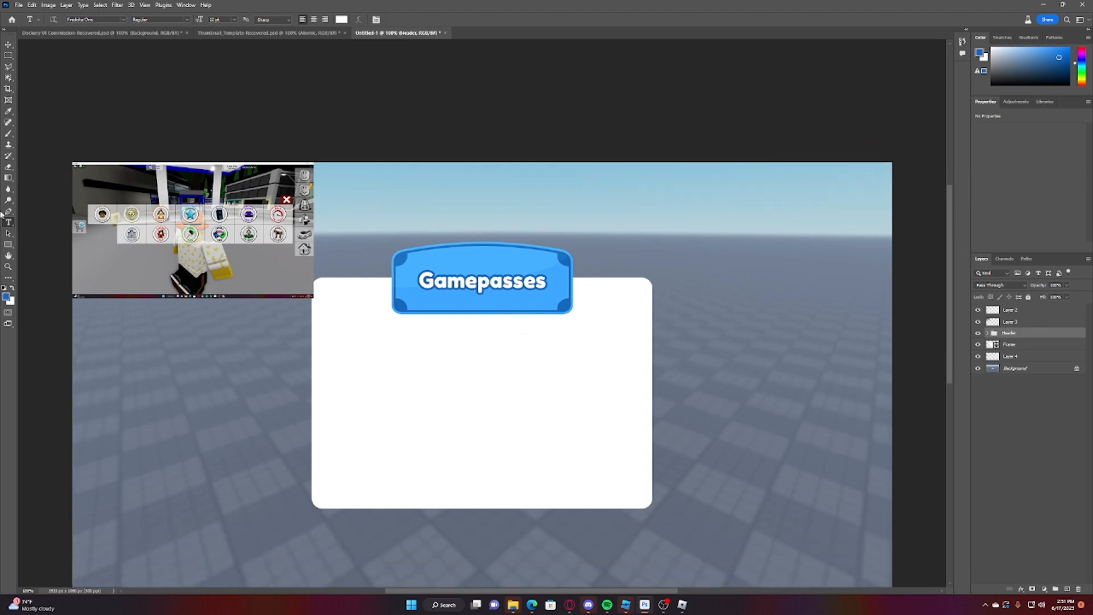
right_click(8, 244)
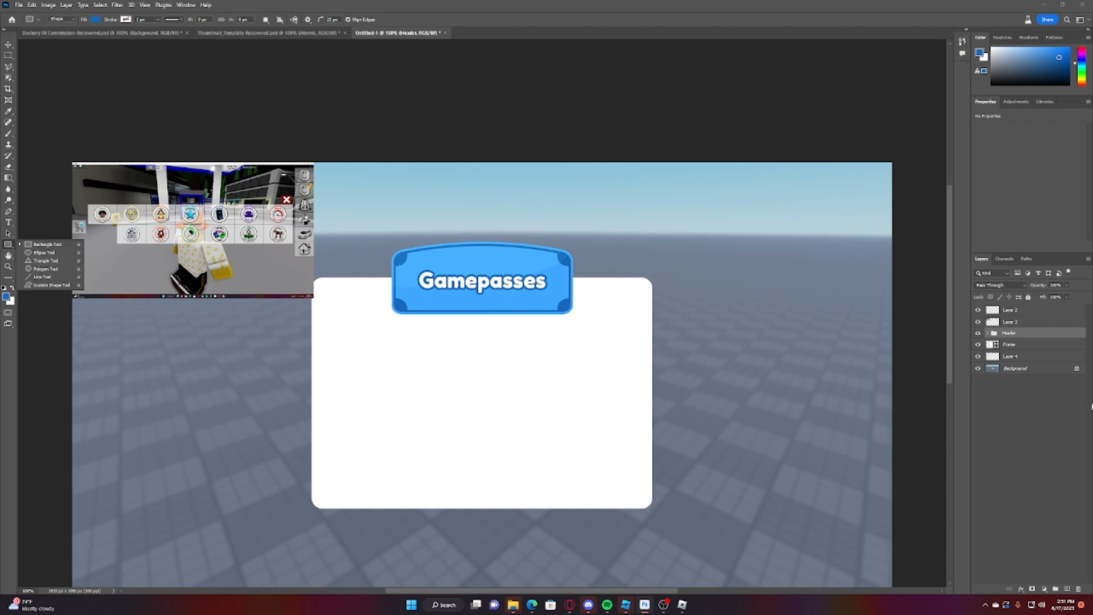
click(1018, 348)
click(1019, 348)
ctrl+click(989, 345)
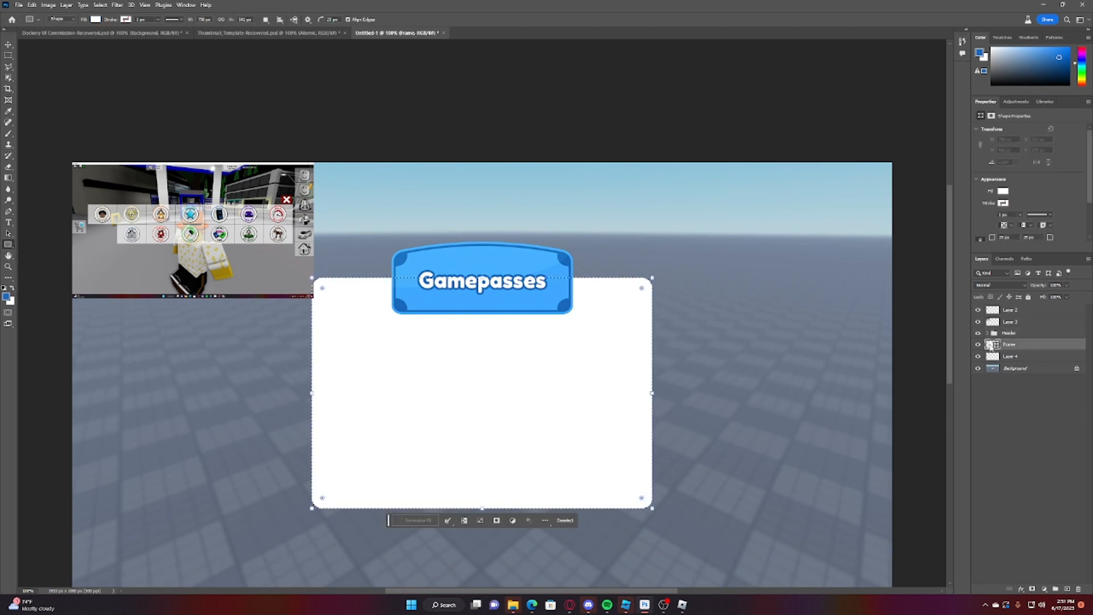
click(101, 5)
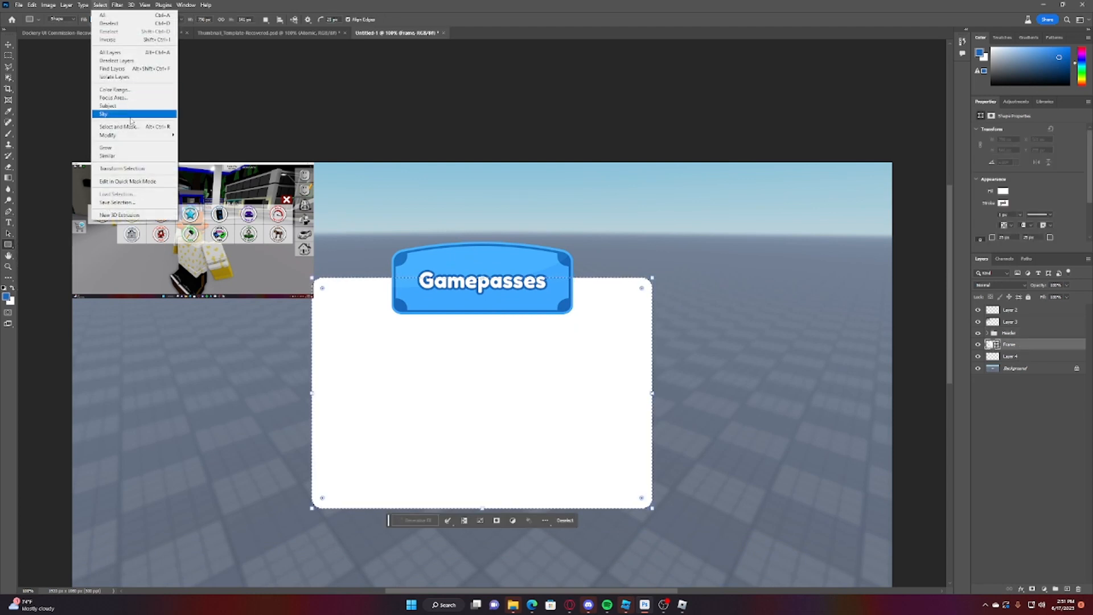
mouse_move(130, 136)
click(194, 160)
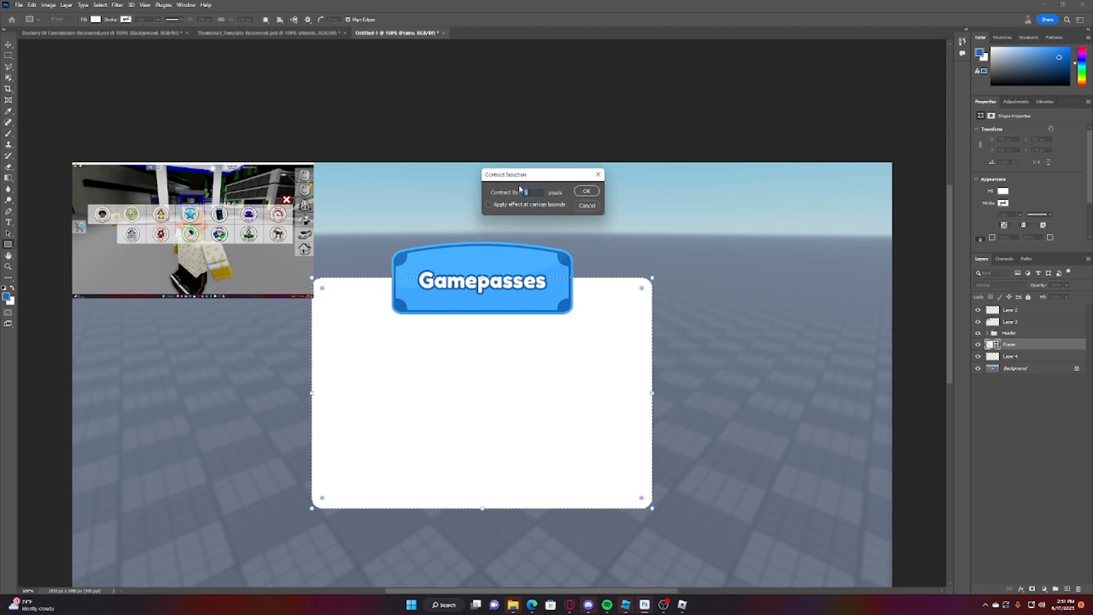
key(Return)
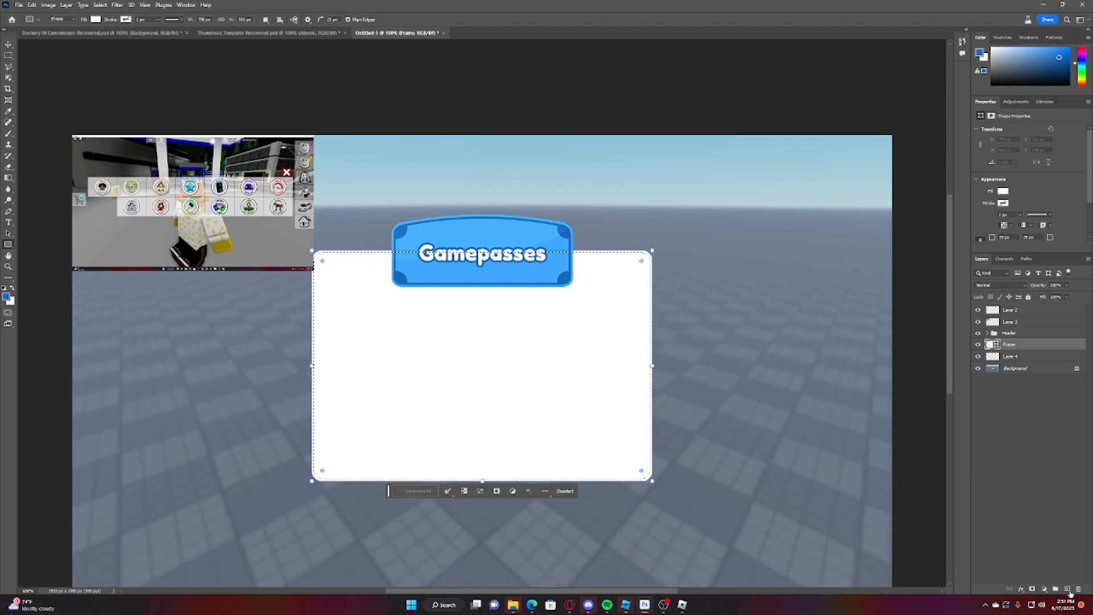
Step: Add a new layer above the white frame and fill the contracted selection with the header's bright blue
scroll(481, 365, down, 1)
click(1015, 552)
click(539, 219)
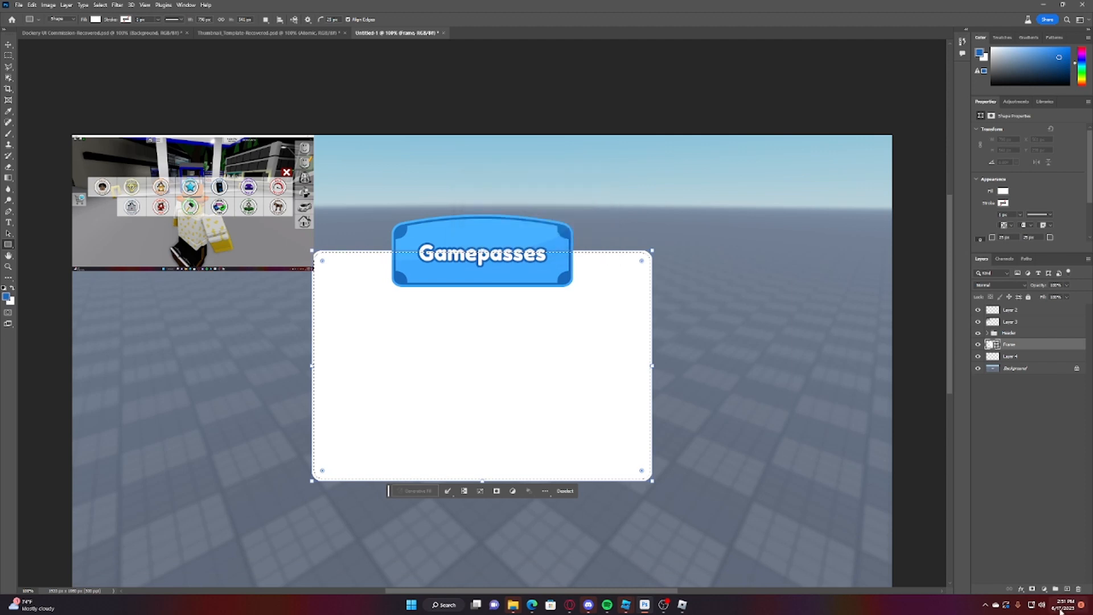
key(ctrl+shift+alt+n)
key(i)
click(477, 227)
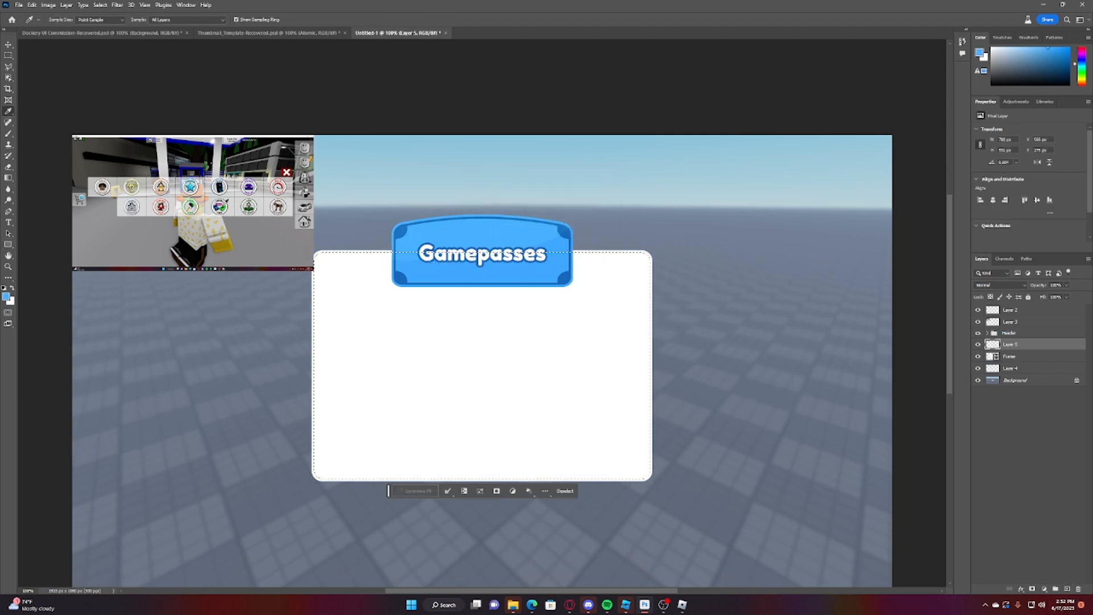
click(412, 265)
key(alt+BackSpace)
Step: Contract the selection by another 5 pixels, delete the blue inside it to leave a thin border, and deselect
click(101, 5)
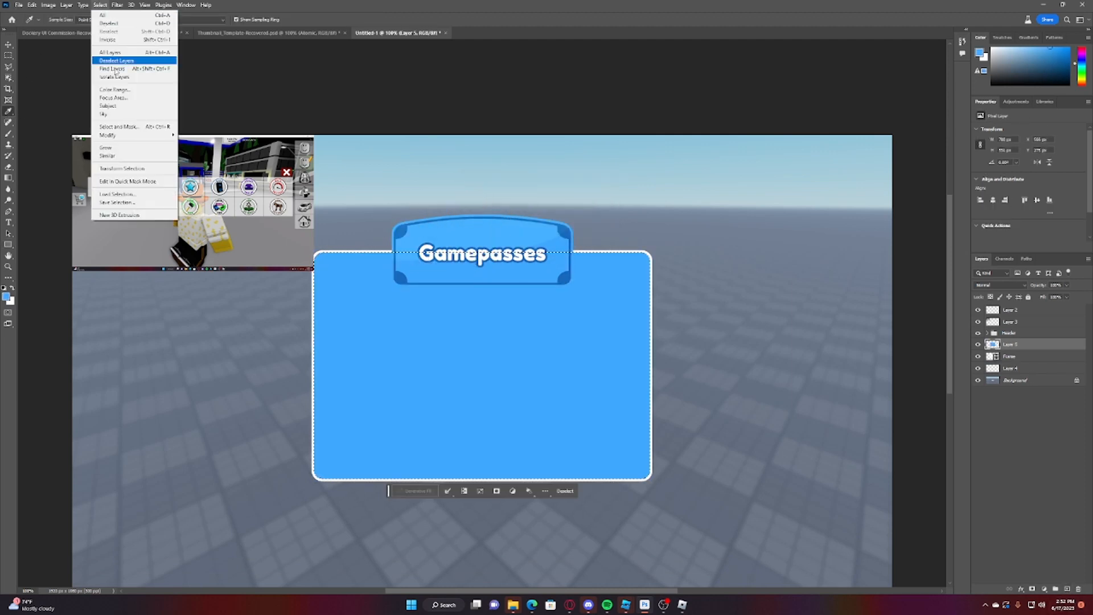
mouse_move(165, 135)
click(215, 162)
key(Return)
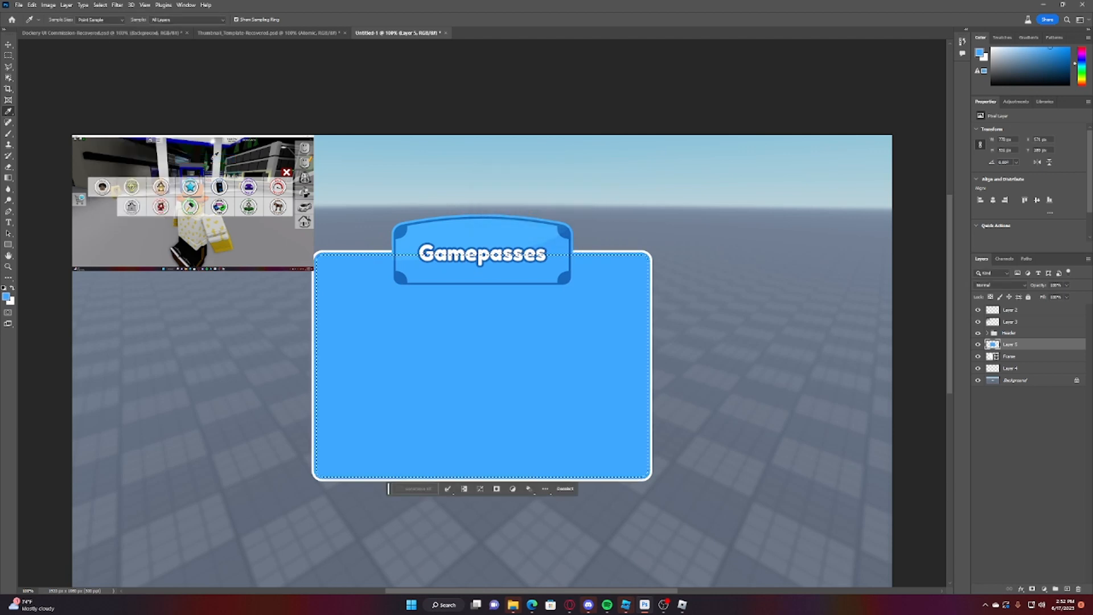
key(Delete)
key(ctrl+d)
key(ctrl+minus)
key(ctrl+plus)
key(ctrl+plus)
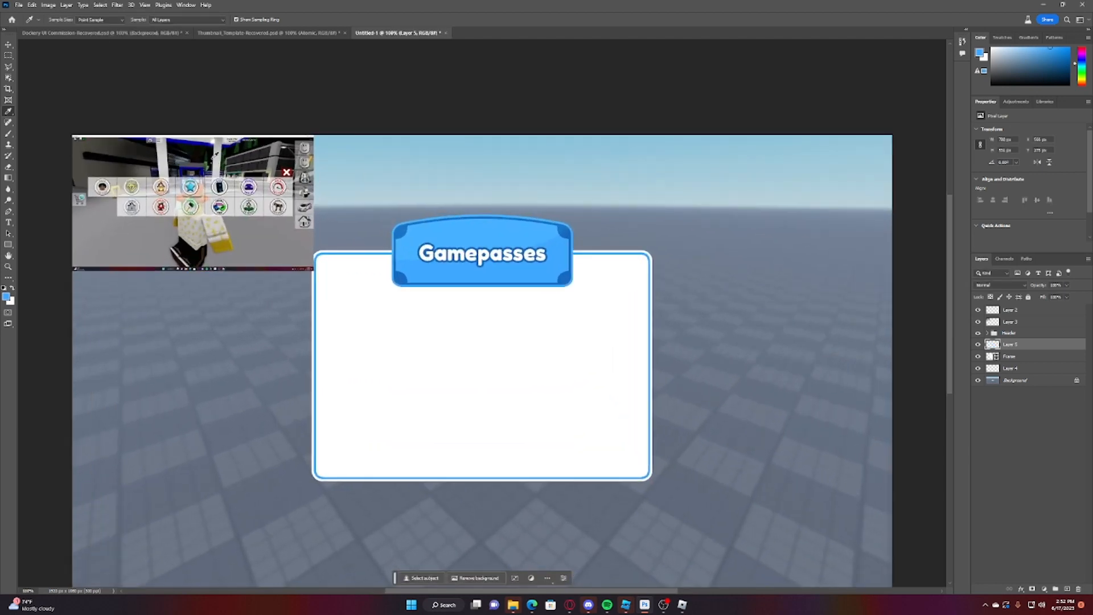
Step: Merge the blue border layer with the white frame layer and name the merged layer "Frame"
scroll(737, 284, down, 1)
shift+click(1024, 361)
key(ctrl+e)
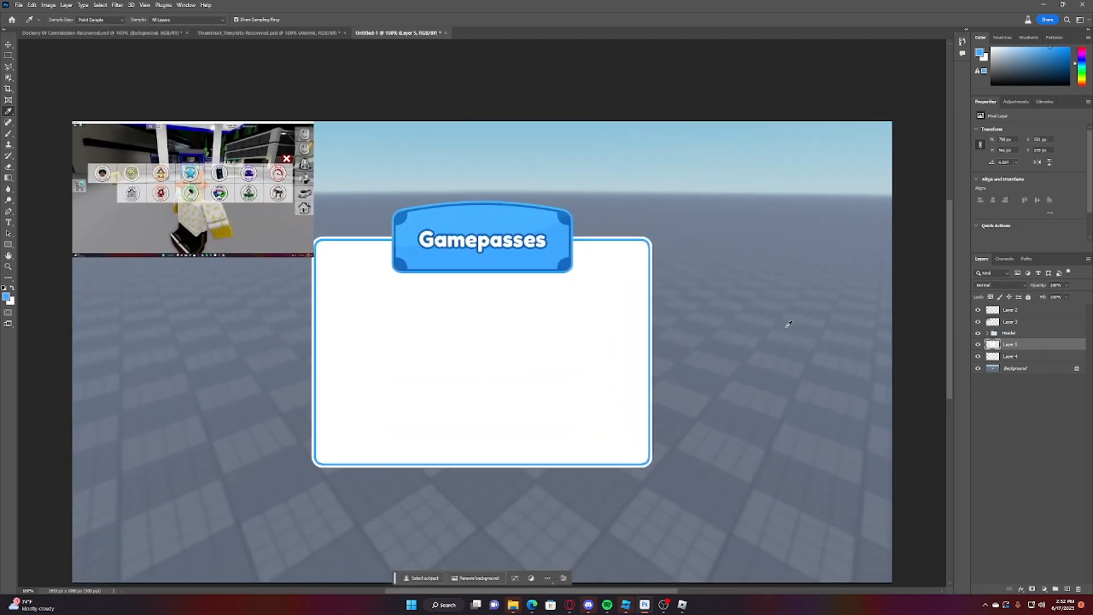
scroll(695, 325, up, 1)
scroll(654, 326, down, 2)
scroll(426, 285, up, 1)
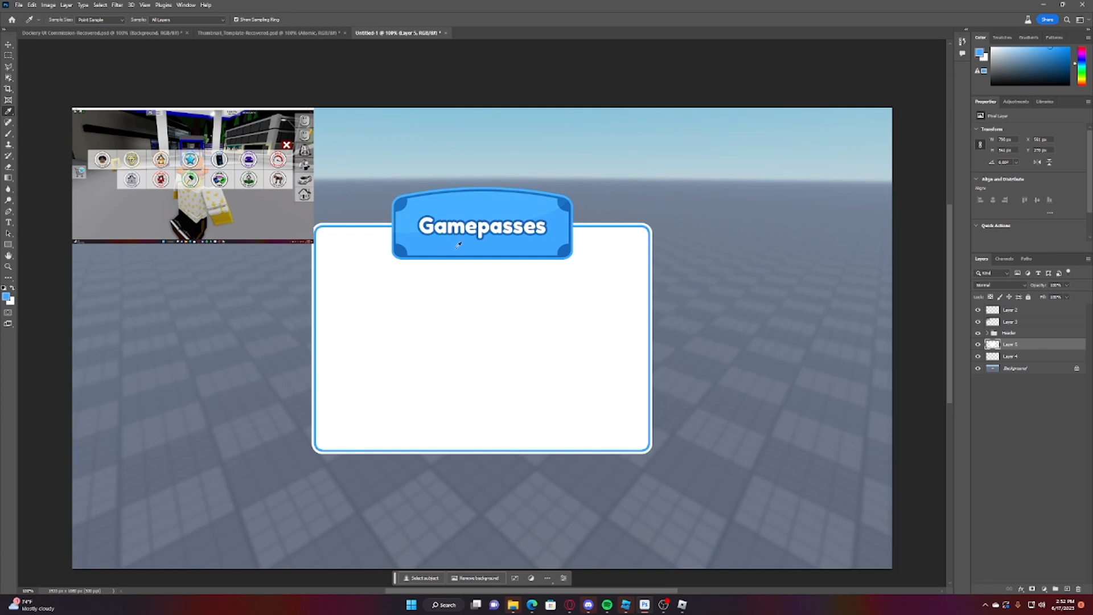
scroll(615, 284, up, 4)
double_click(1011, 344)
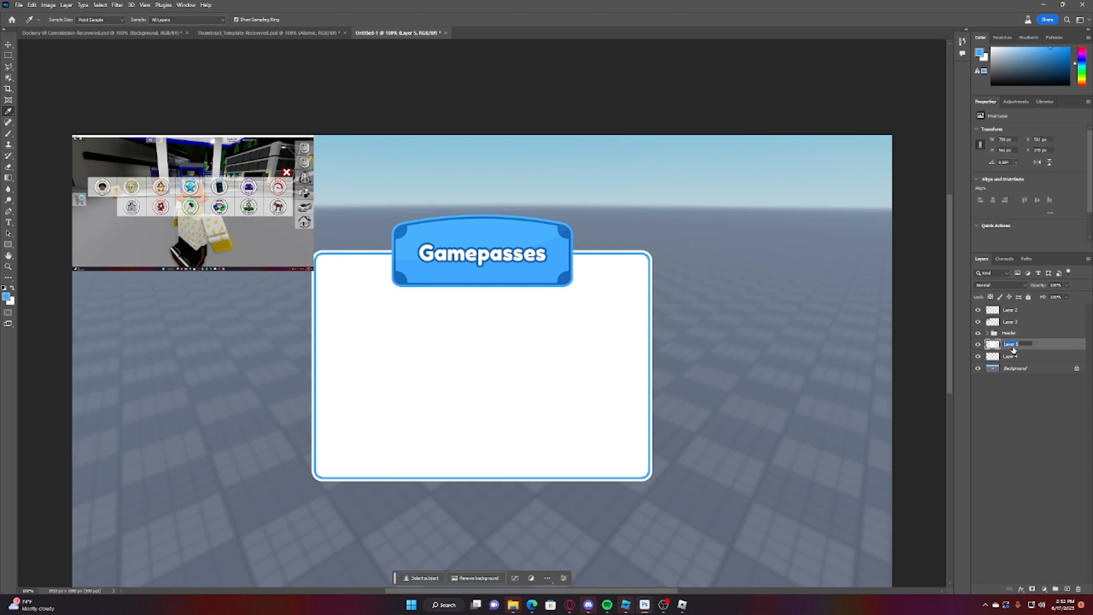
text(Frame)
key(Return)
scroll(899, 223, up, 7)
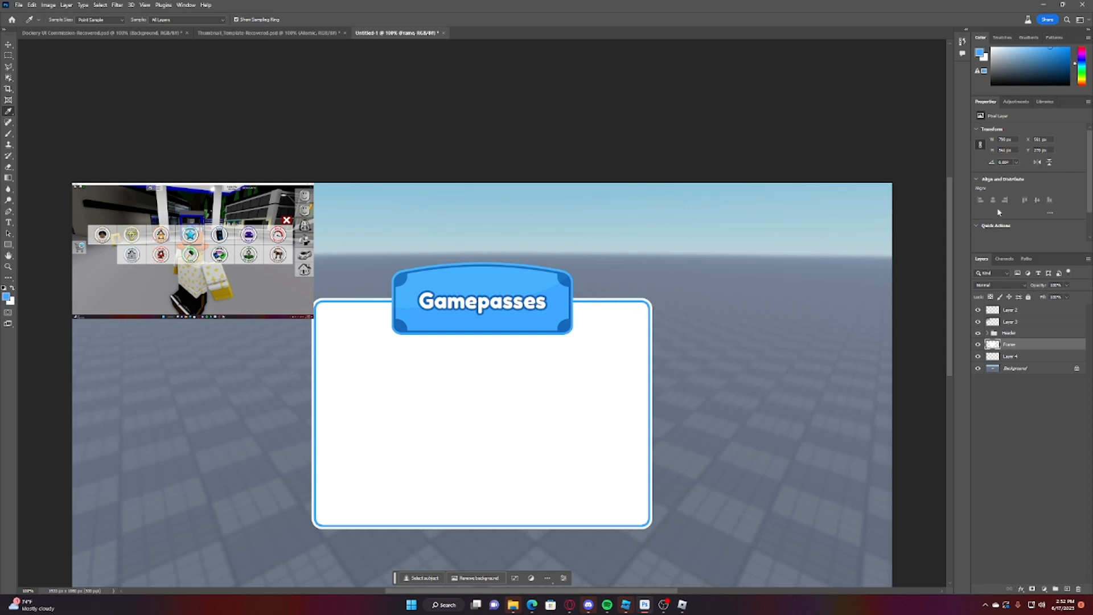
Step: On a new layer above the Header group, draw a circle about 67 px wide at the frame's upper-right corner
click(1053, 333)
click(1068, 589)
scroll(535, 399, down, 3)
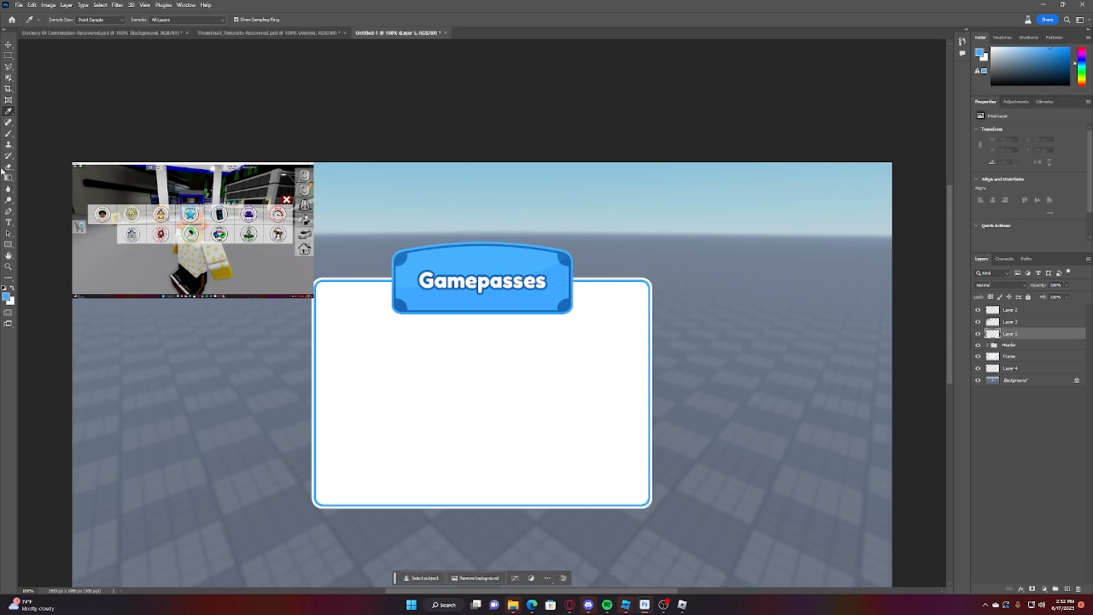
right_click(6, 245)
click(35, 253)
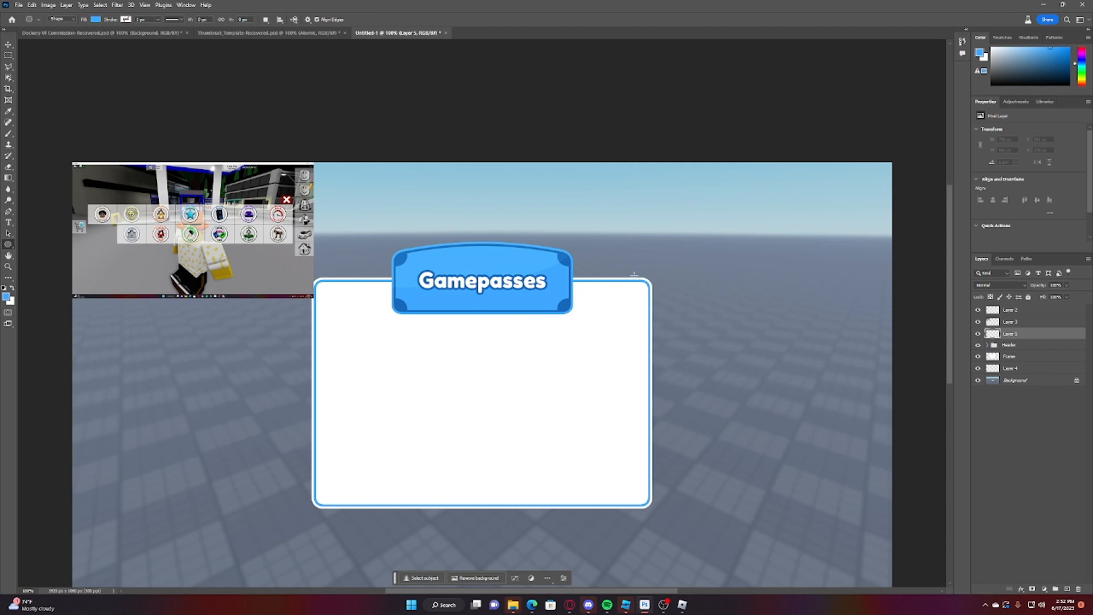
drag(629, 270, 657, 299)
Step: Change the circle's fill from blue to red and shift it right, onto the frame's right edge
click(96, 19)
click(149, 35)
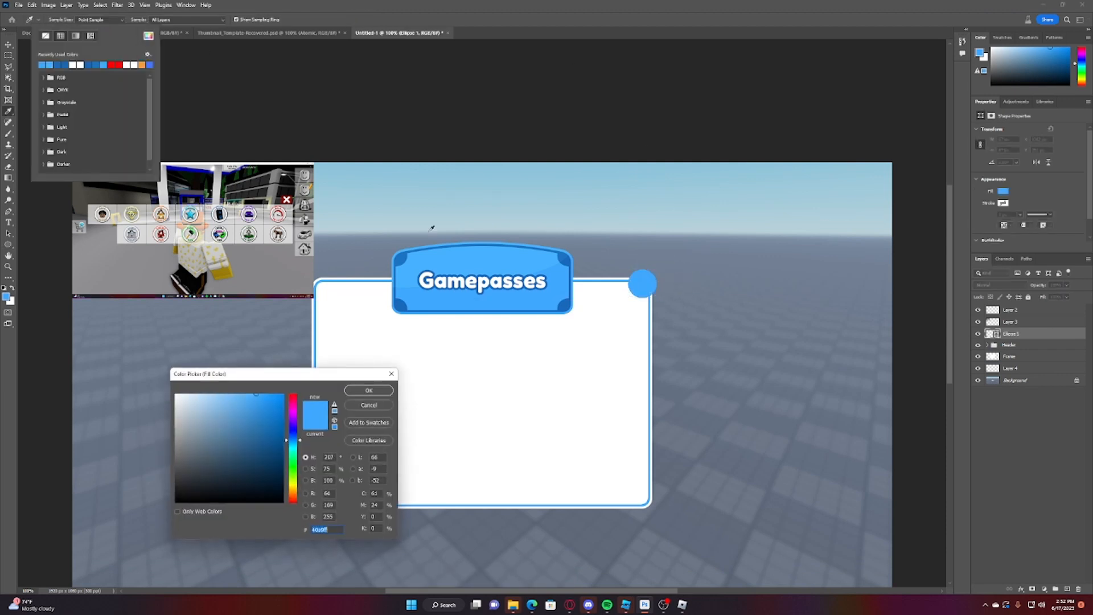
drag(293, 405, 293, 399)
key(Return)
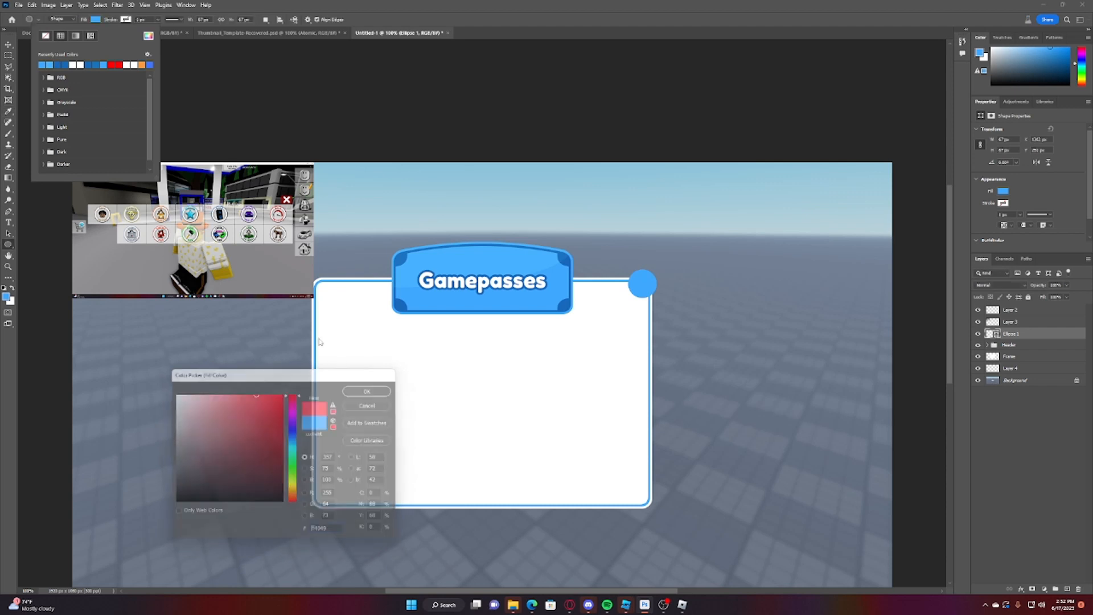
click(8, 46)
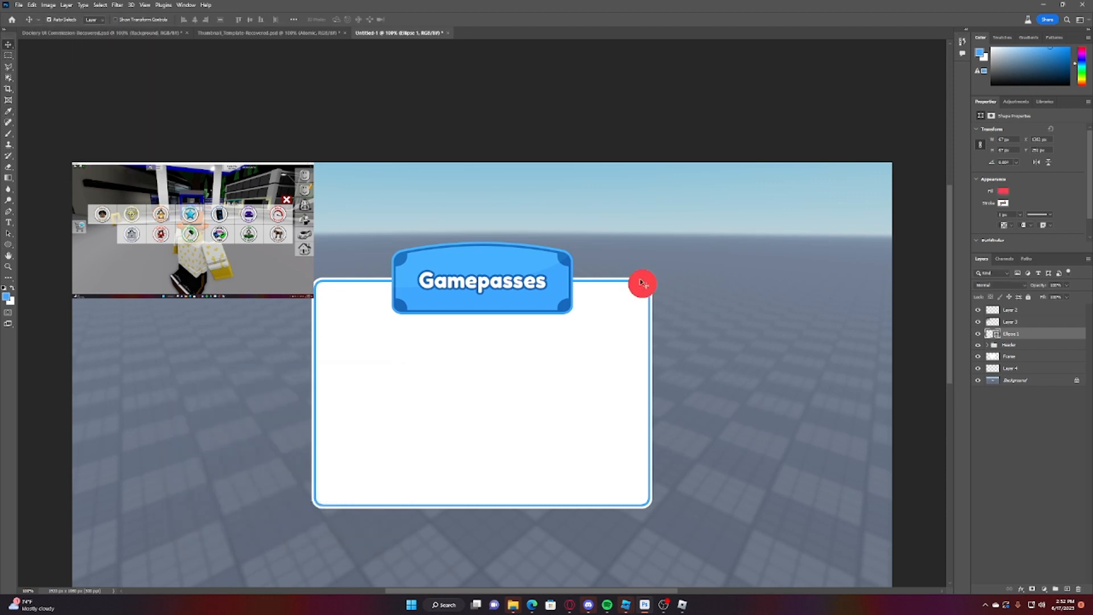
drag(640, 282, 672, 285)
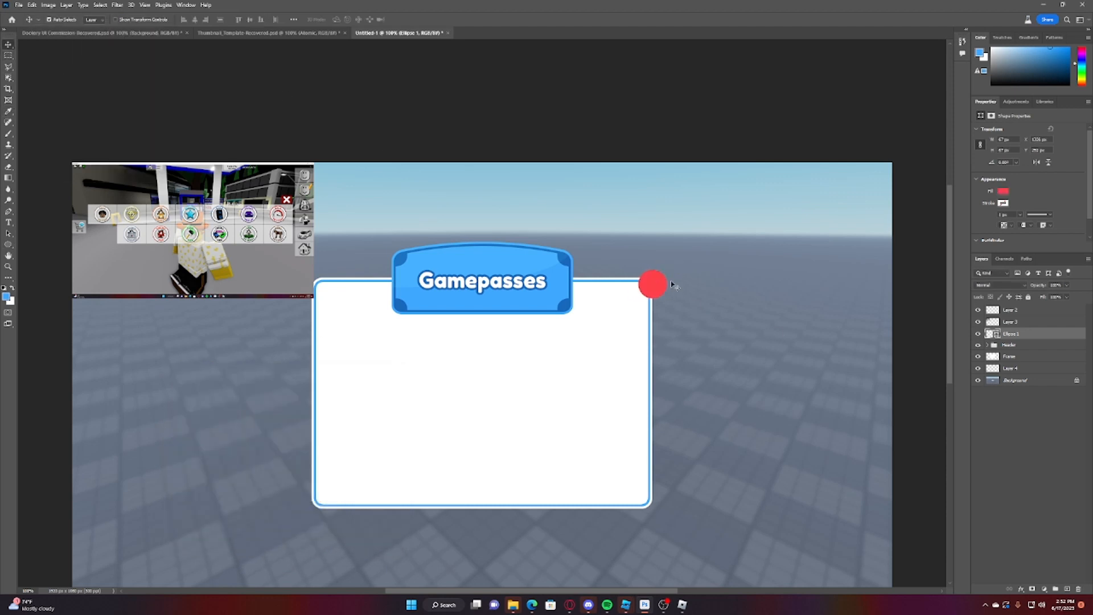
Step: Make the circle's red fill slightly lighter
click(8, 245)
click(95, 19)
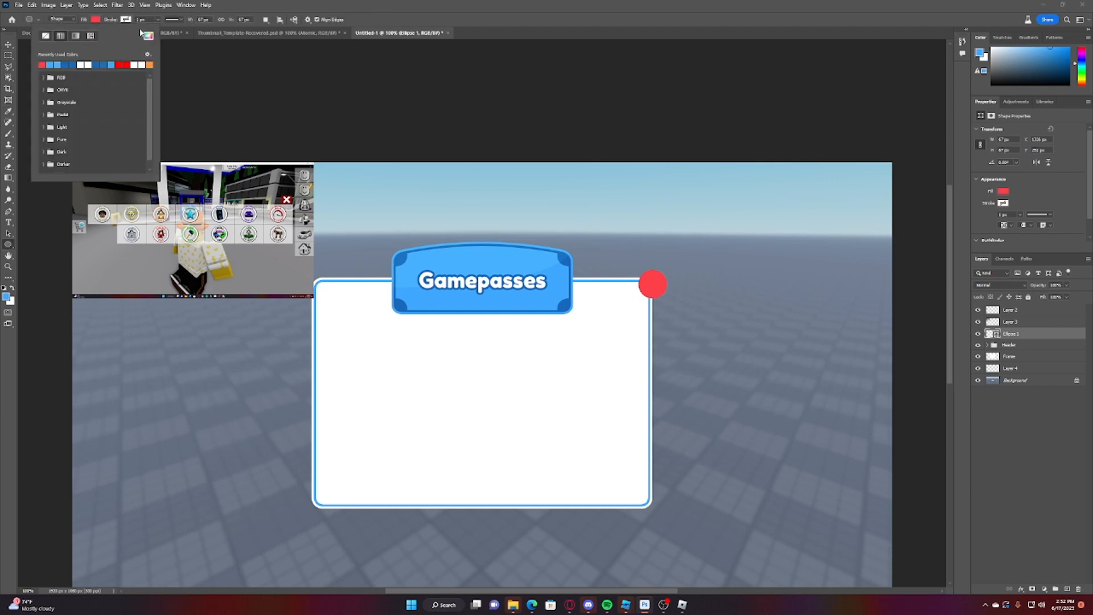
click(148, 35)
click(254, 392)
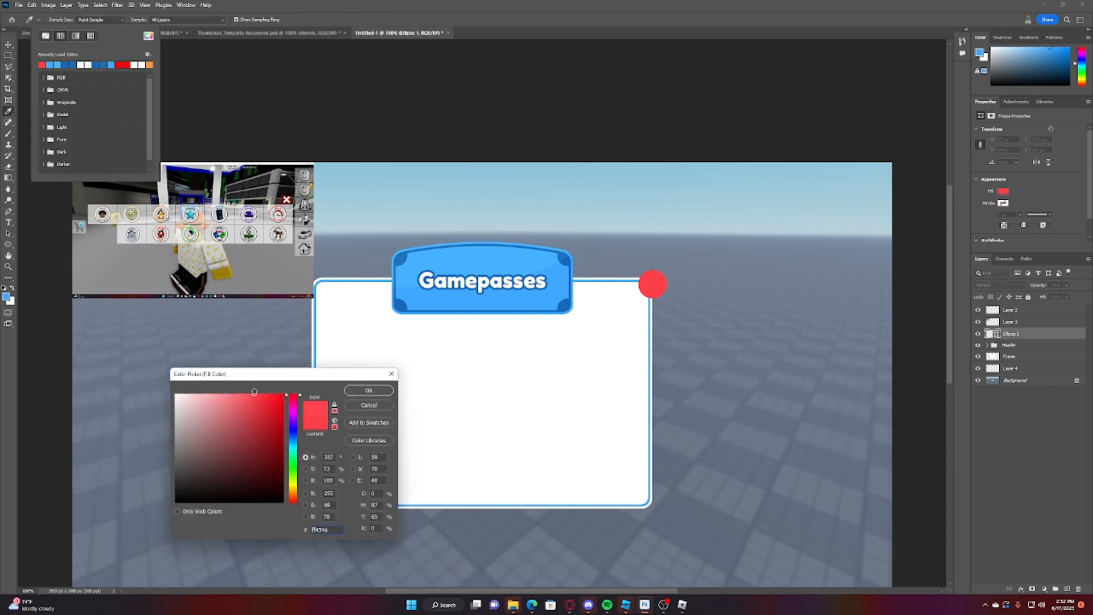
key(Return)
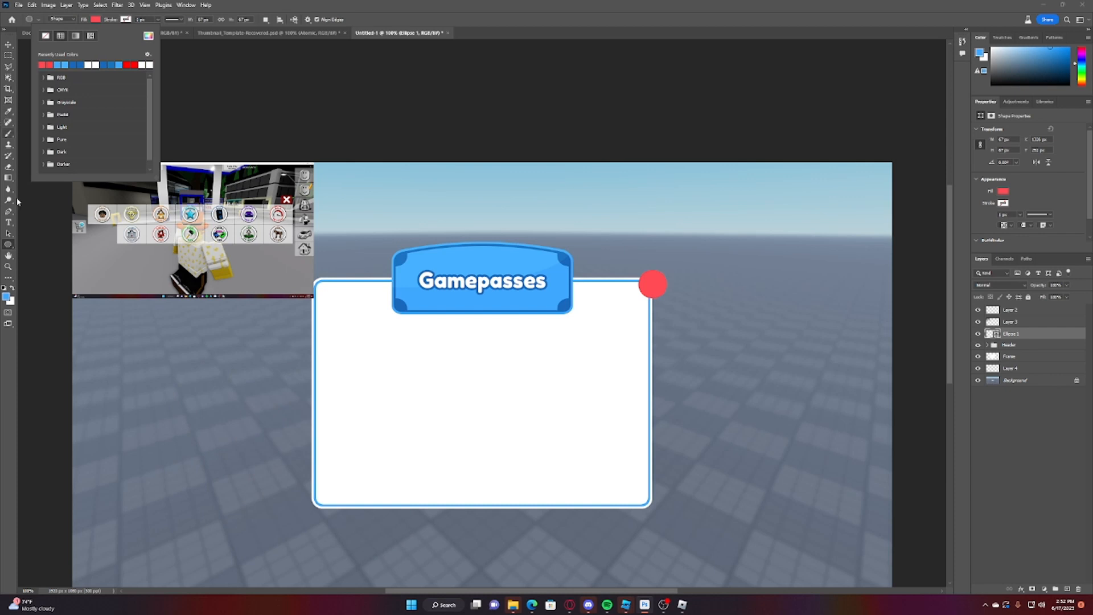
Step: Warp the red circle into a slightly irregular, hand-drawn round shape
key(space)
drag(674, 279, 542, 242)
key(ctrl+plus)
key(ctrl+plus)
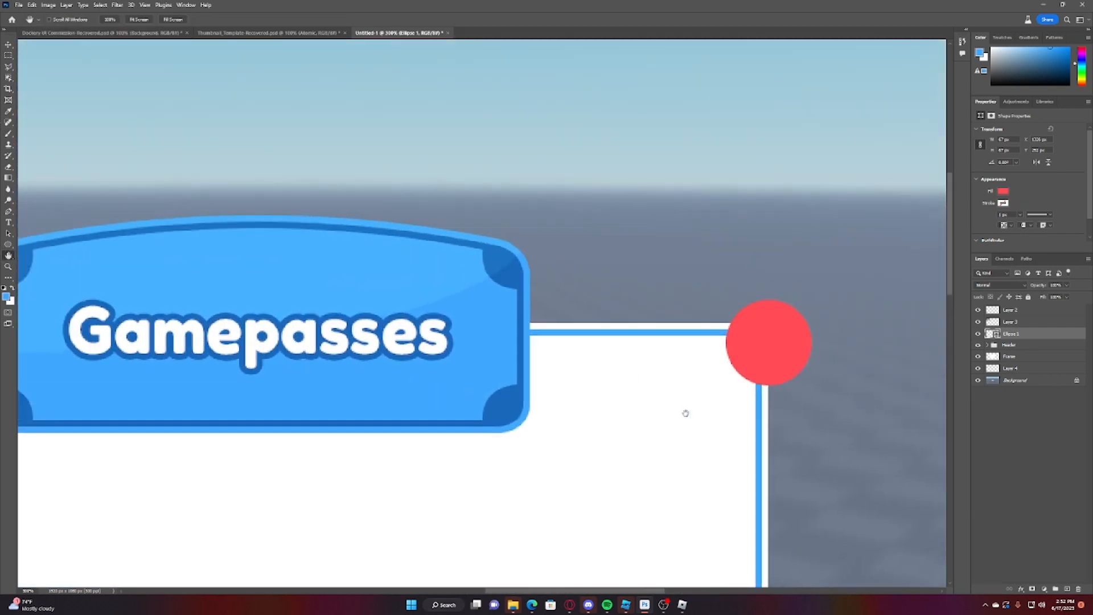
key(ctrl+t)
right_click(764, 344)
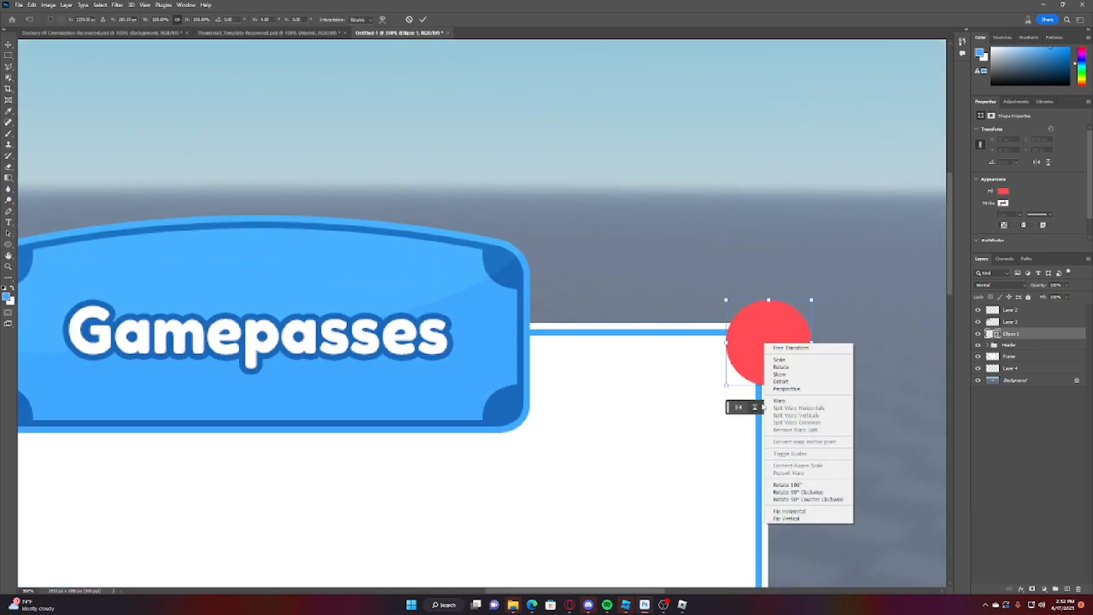
click(779, 401)
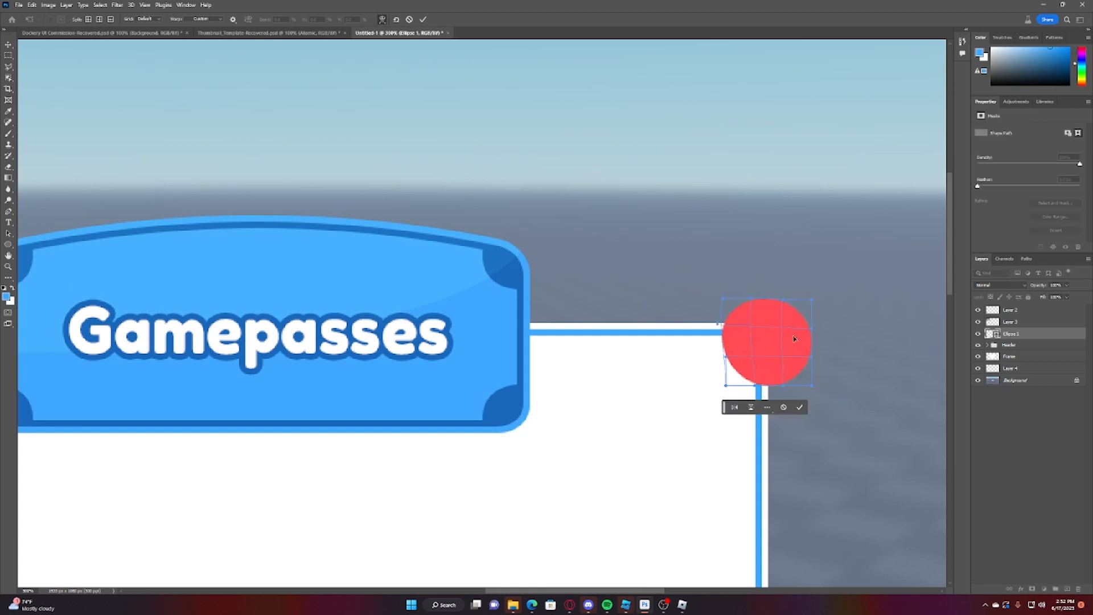
drag(769, 345, 762, 349)
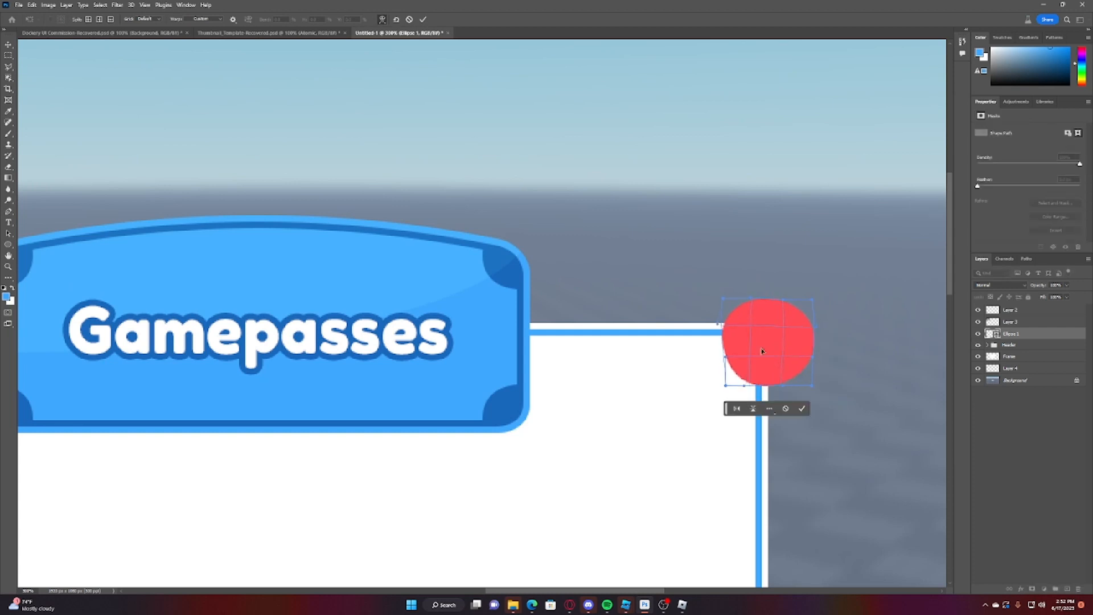
click(802, 408)
Step: Nudge the warped red circle slightly left on the frame's corner
scroll(786, 402, down, 5)
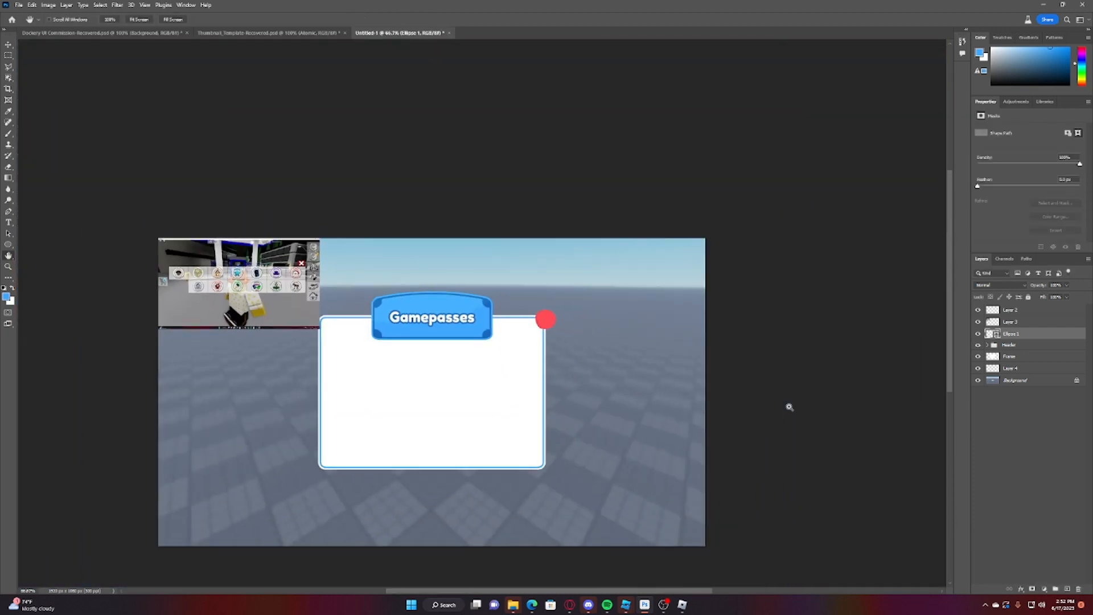
scroll(787, 406, up, 4)
click(9, 45)
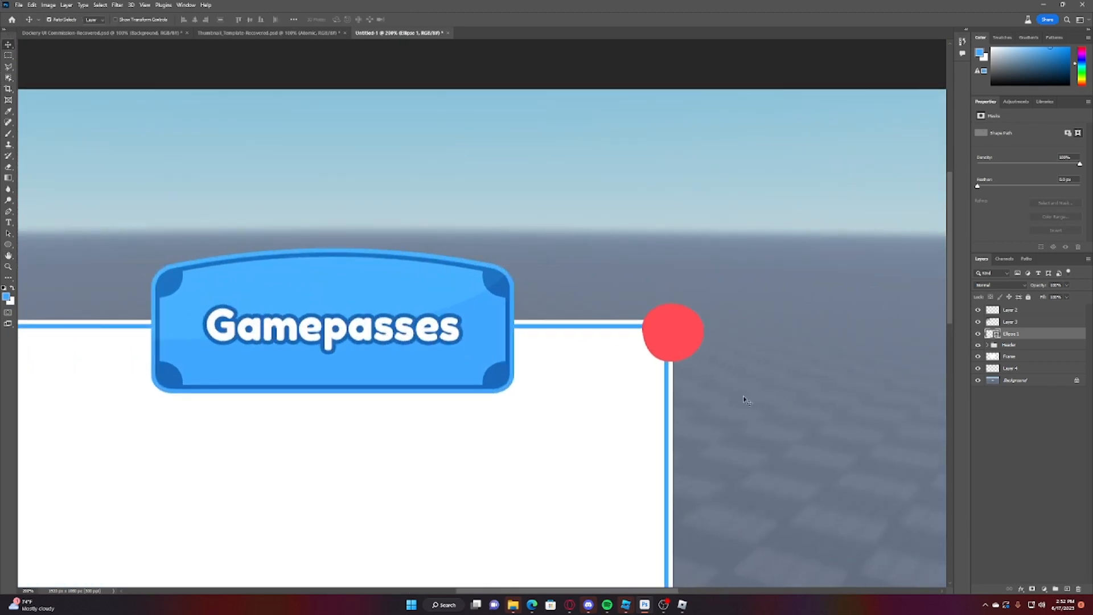
drag(684, 340, 679, 341)
Step: Duplicate the "Gamepasses" text, take the copy out of the Header group above the circle's layer, and place it over the red circle
click(1002, 346)
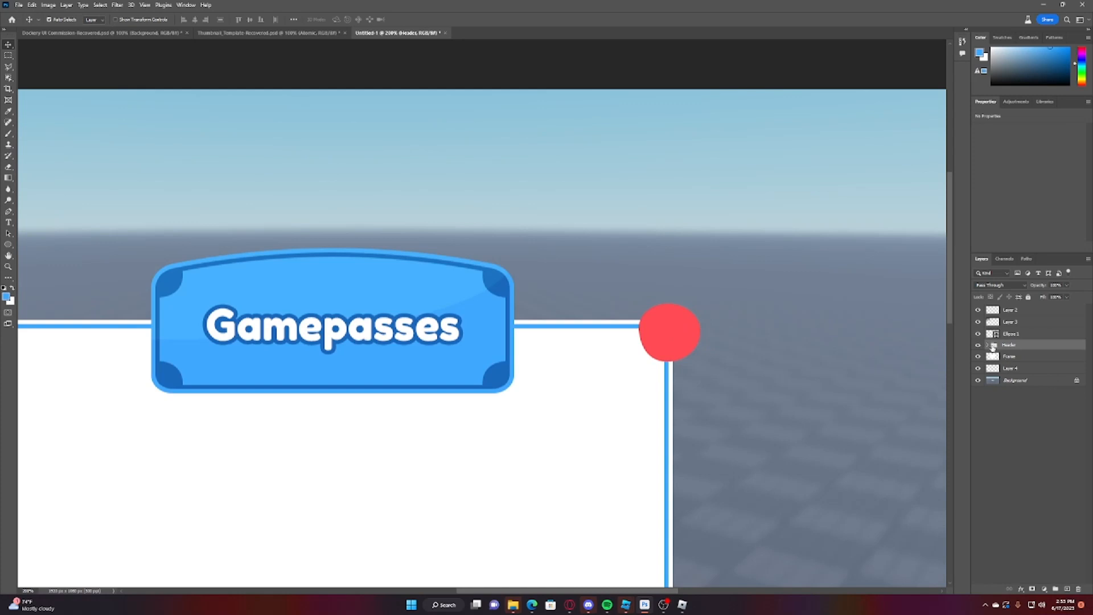
click(989, 346)
click(1028, 359)
key(ctrl+j)
mouse_move(1030, 359)
mouse_down()
mouse_move(1032, 332)
mouse_move(1032, 341)
mouse_up()
key(ctrl+t)
drag(290, 336, 720, 336)
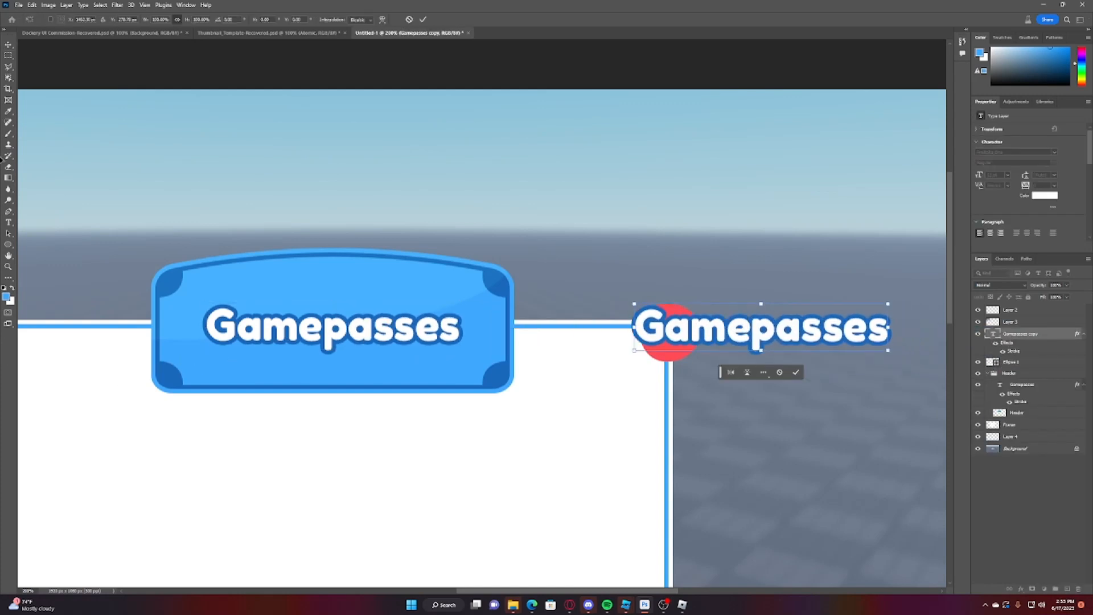
Step: Replace the copied text with "x" and centre it on the red circle
click(9, 222)
double_click(789, 328)
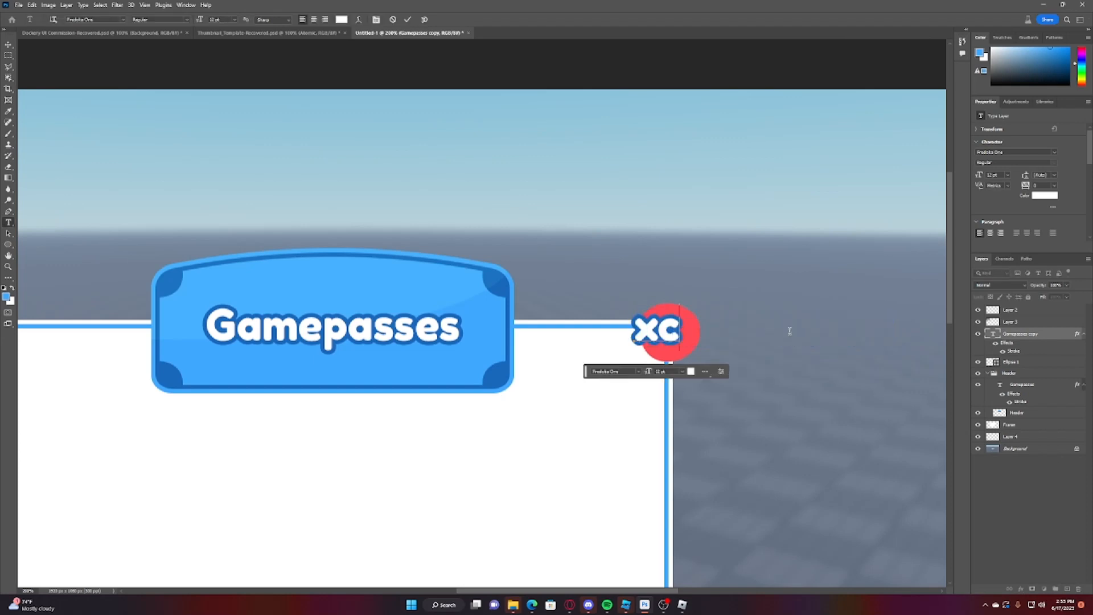
text(xc)
key(BackSpace)
click(9, 44)
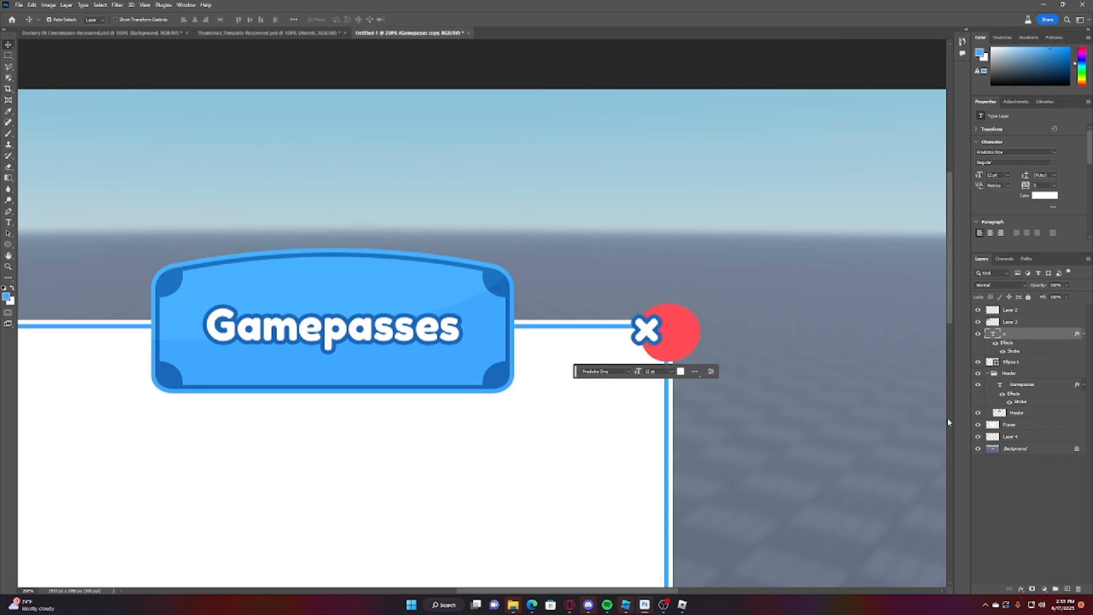
drag(647, 329, 670, 328)
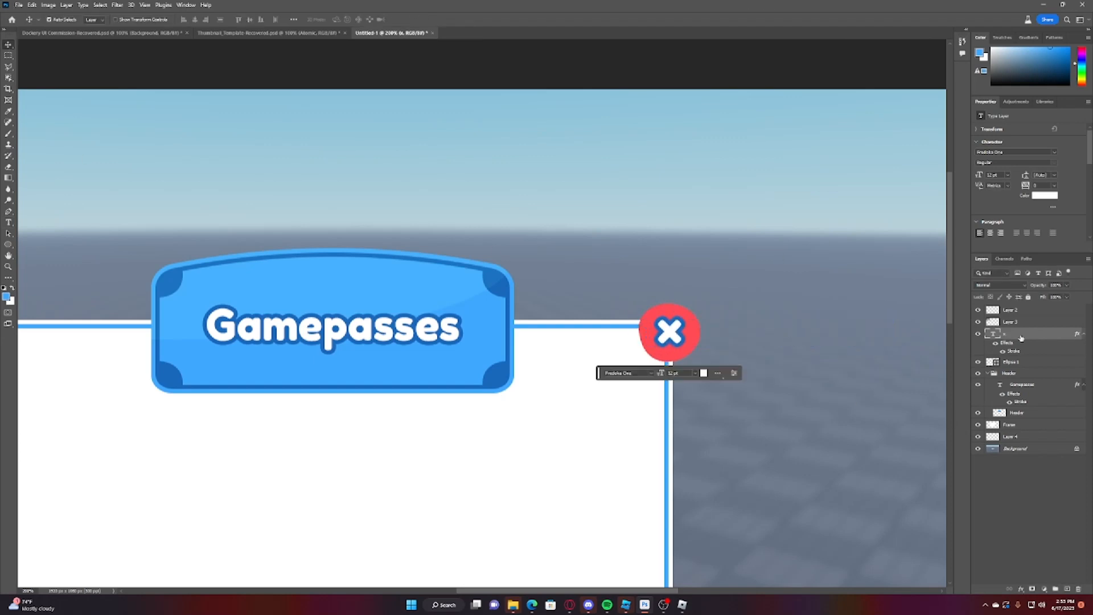
Step: Change the stroke colour of the "x" text on the close button from blue to dark red
double_click(1012, 351)
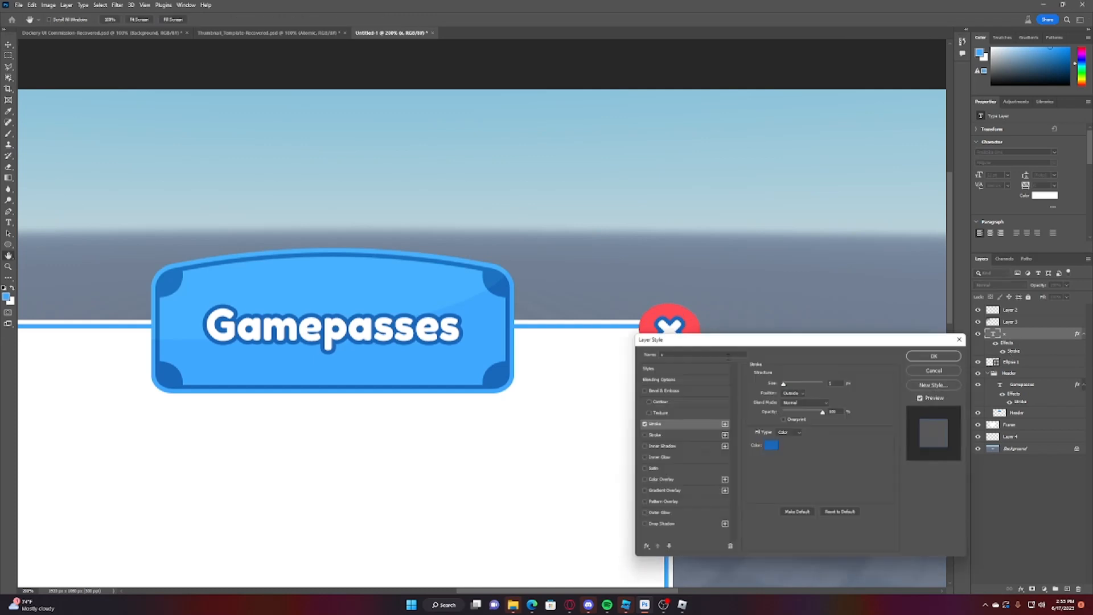
click(771, 445)
click(292, 398)
key(Return)
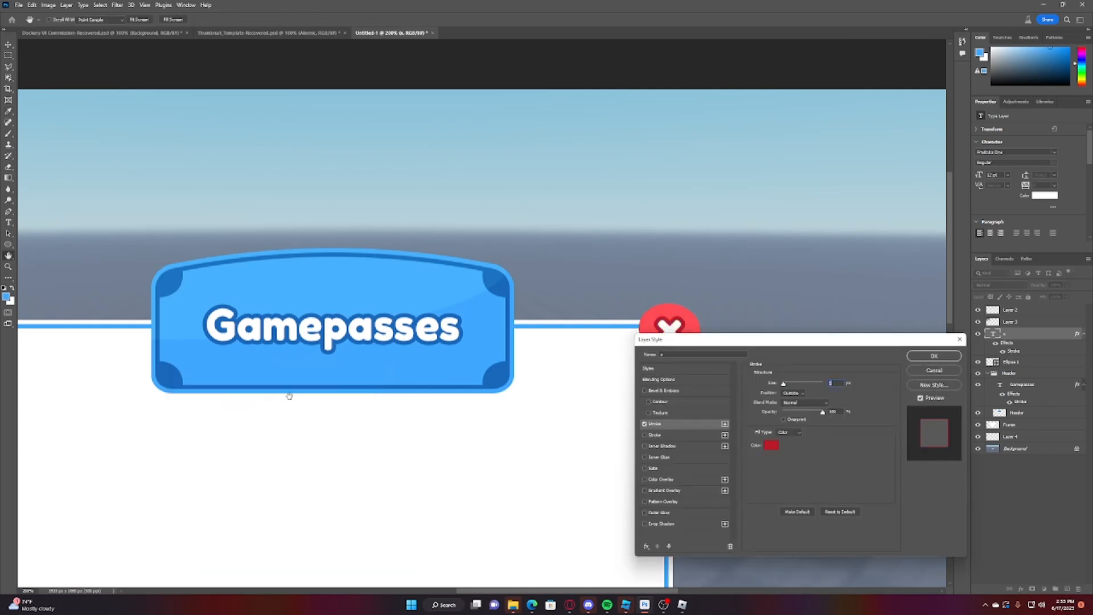
key(Return)
key(ctrl+minus)
key(ctrl+minus)
key(ctrl+minus)
key(ctrl+plus)
key(ctrl+plus)
key(ctrl+plus)
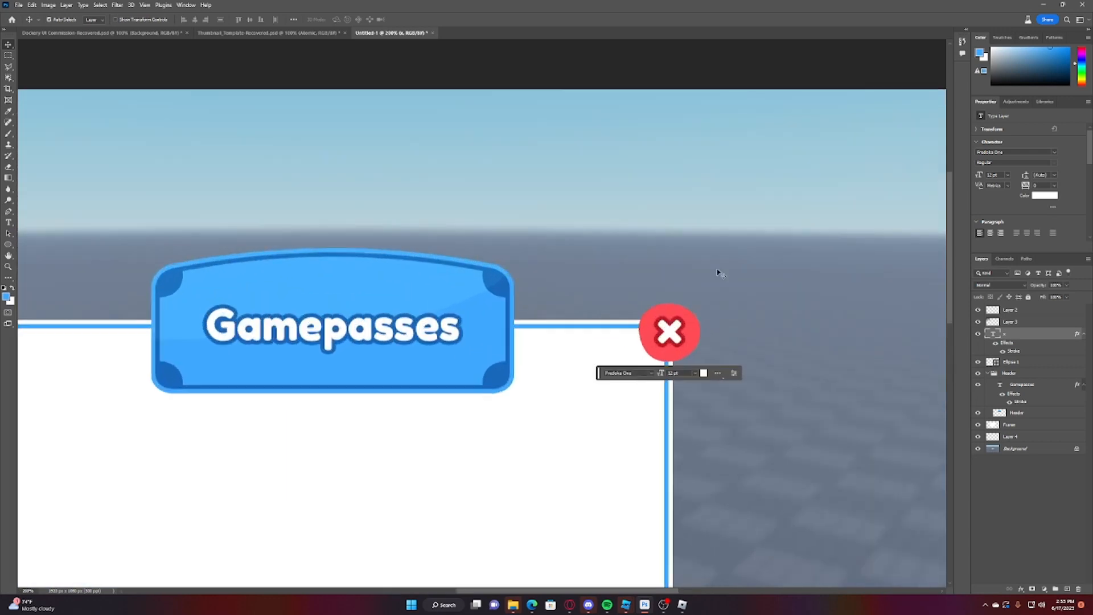
Step: Load the red circle's outline as a selection and contract it slightly inward
ctrl+click(994, 362)
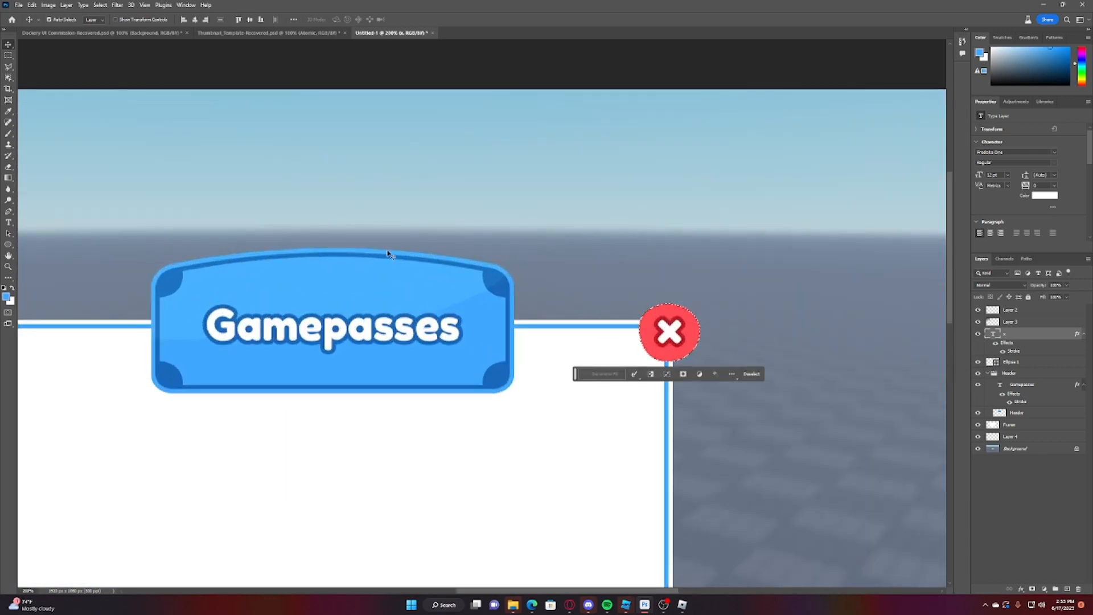
click(100, 5)
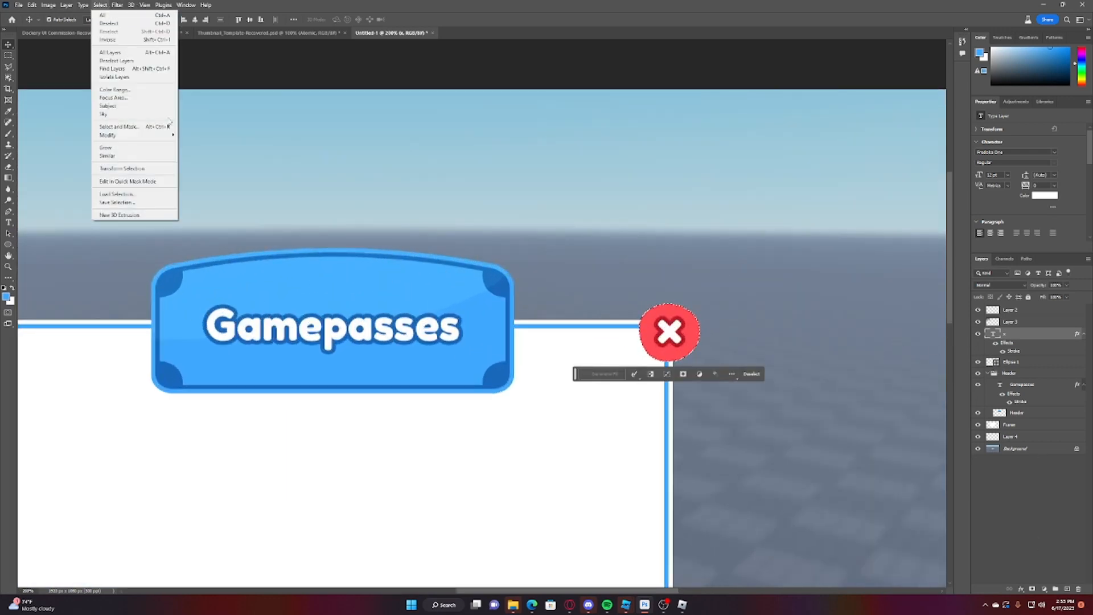
mouse_move(131, 135)
click(201, 161)
key(Return)
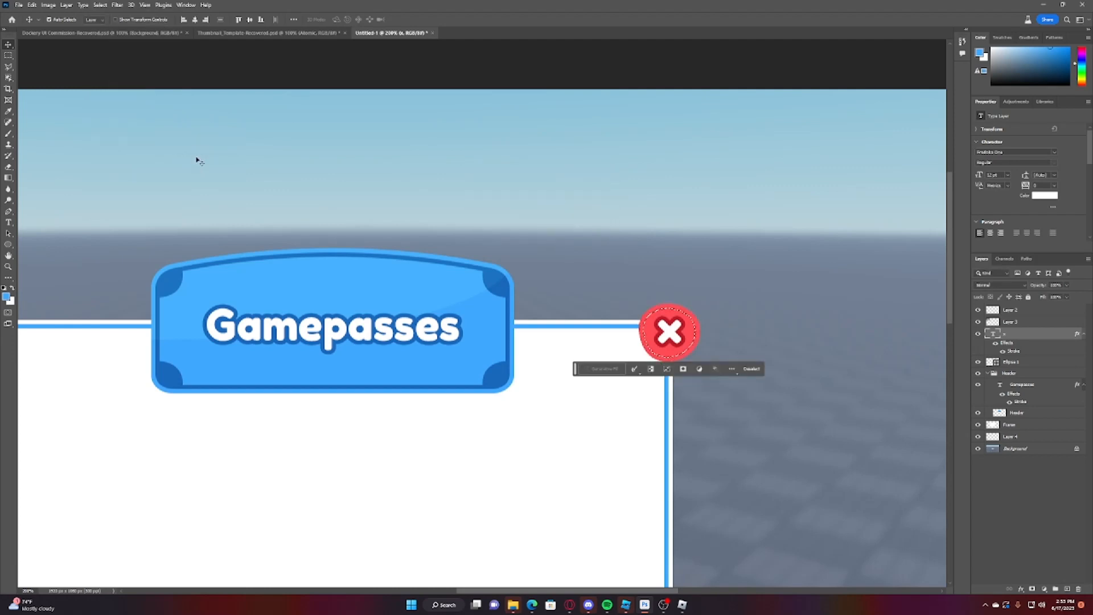
Step: Fill the contracted selection with a darker red on a new layer between the "x" text and the red circle
click(9, 104)
click(10, 111)
click(681, 323)
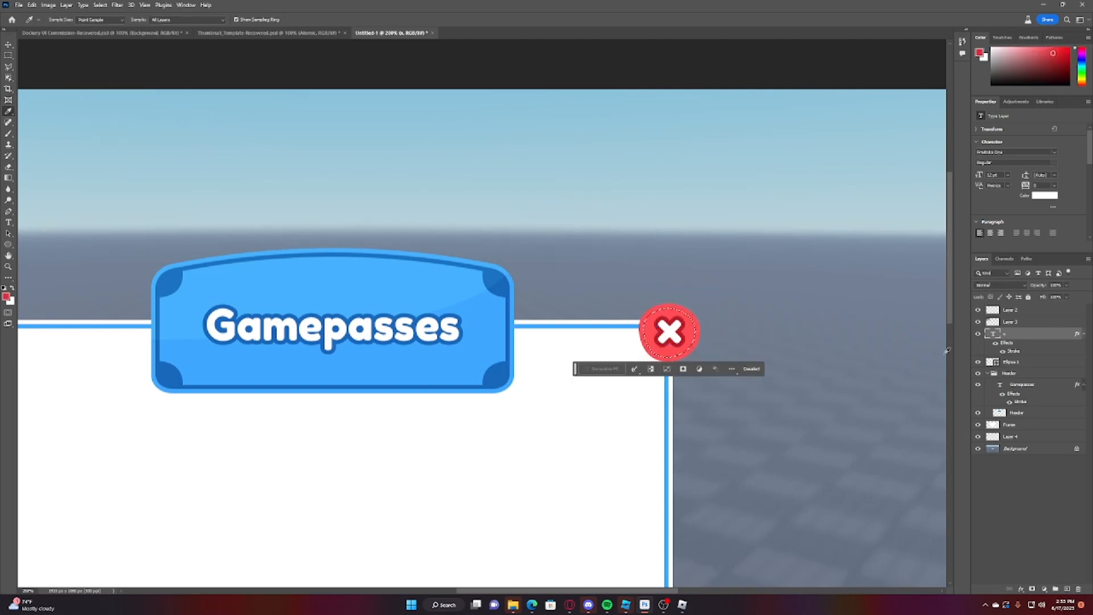
click(1046, 361)
click(1068, 589)
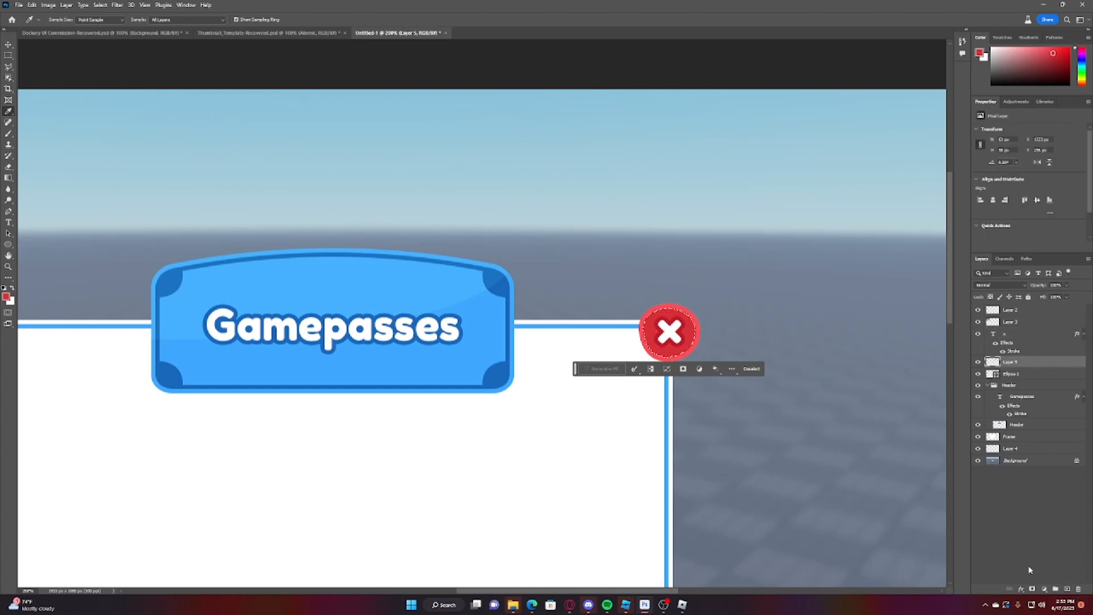
Step: Try contracting the selection again and deleting the centre of the darker red fill, then compare the button at different sizes
click(99, 4)
mouse_move(114, 132)
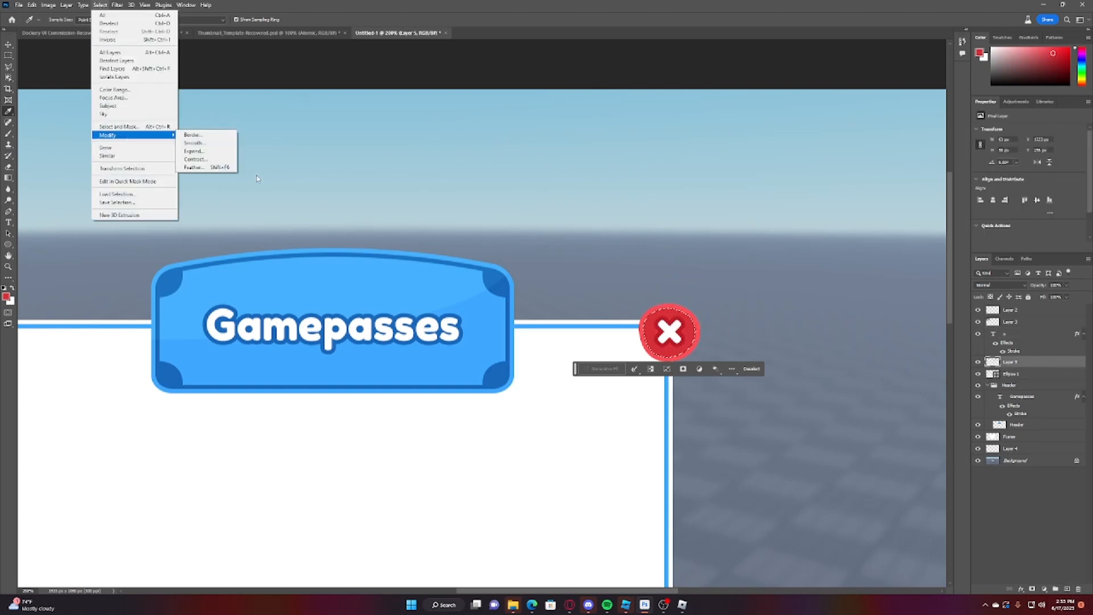
click(205, 160)
key(Return)
key(Delete)
key(ctrl+d)
key(ctrl+minus)
key(ctrl+minus)
key(ctrl+minus)
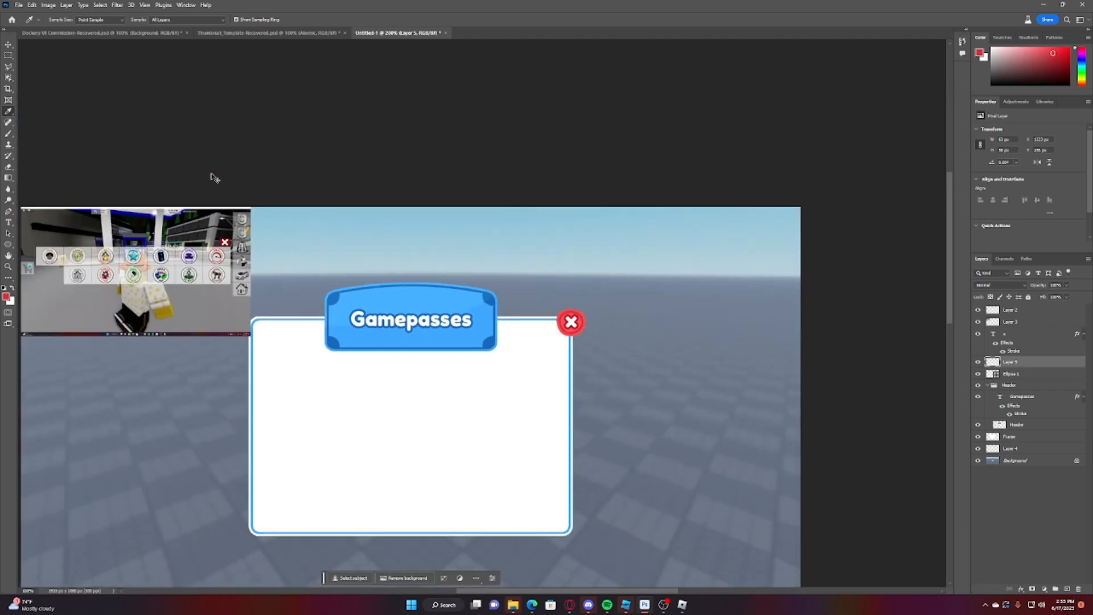
key(ctrl+plus)
key(ctrl+plus)
key(ctrl+plus)
key(ctrl+minus)
key(ctrl+minus)
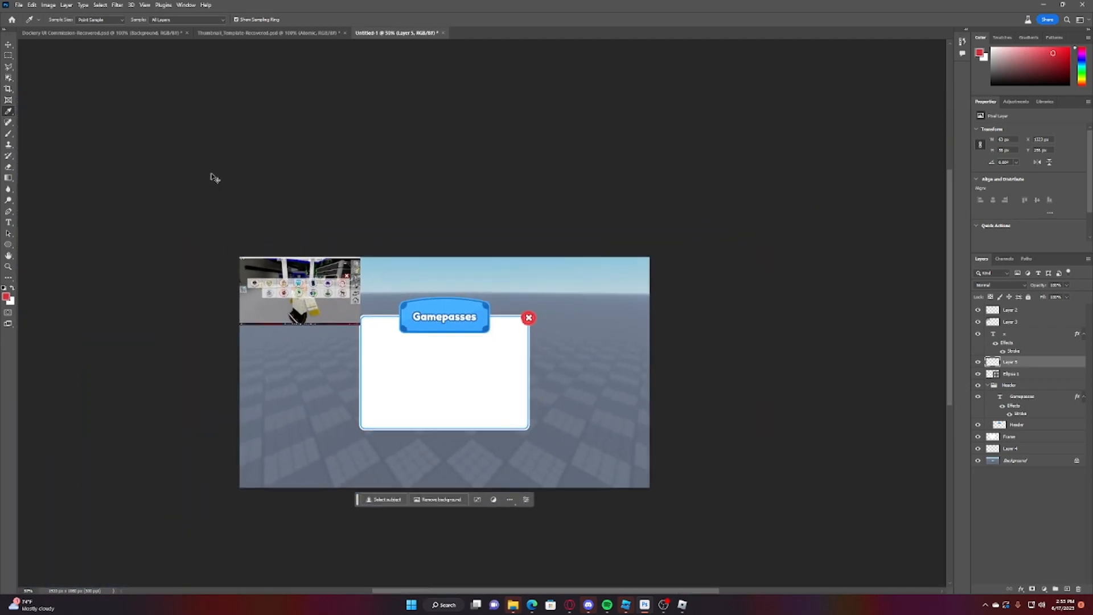
Step: Undo the deletion in the close button's darker red fill and inspect the button up close and from afar
key(ctrl+shift+d)
key(ctrl+plus)
key(ctrl+plus)
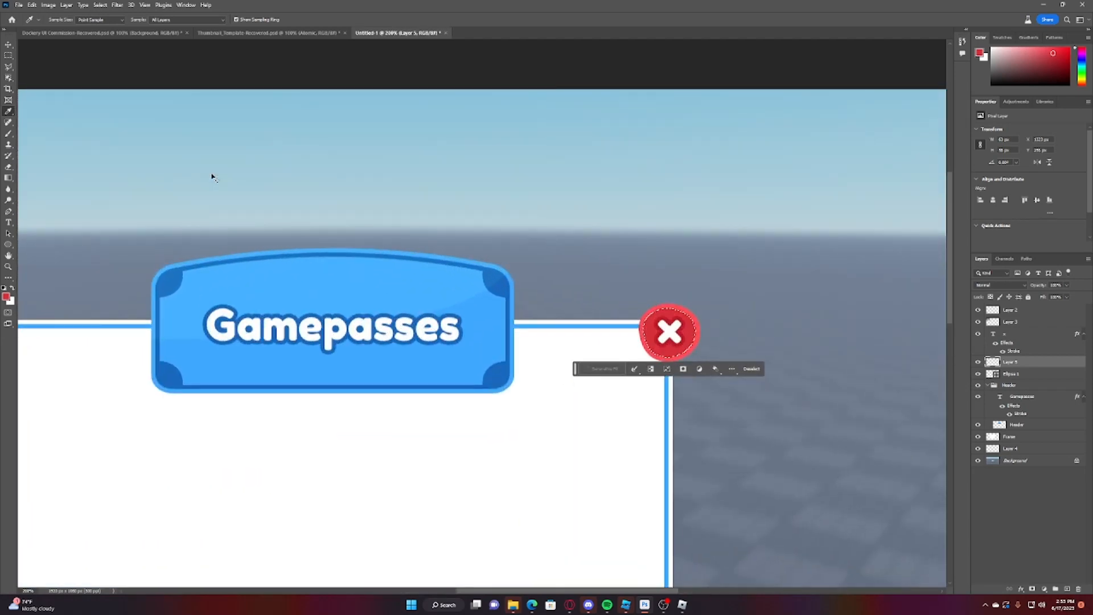
key(ctrl+minus)
key(ctrl+minus)
key(ctrl+minus)
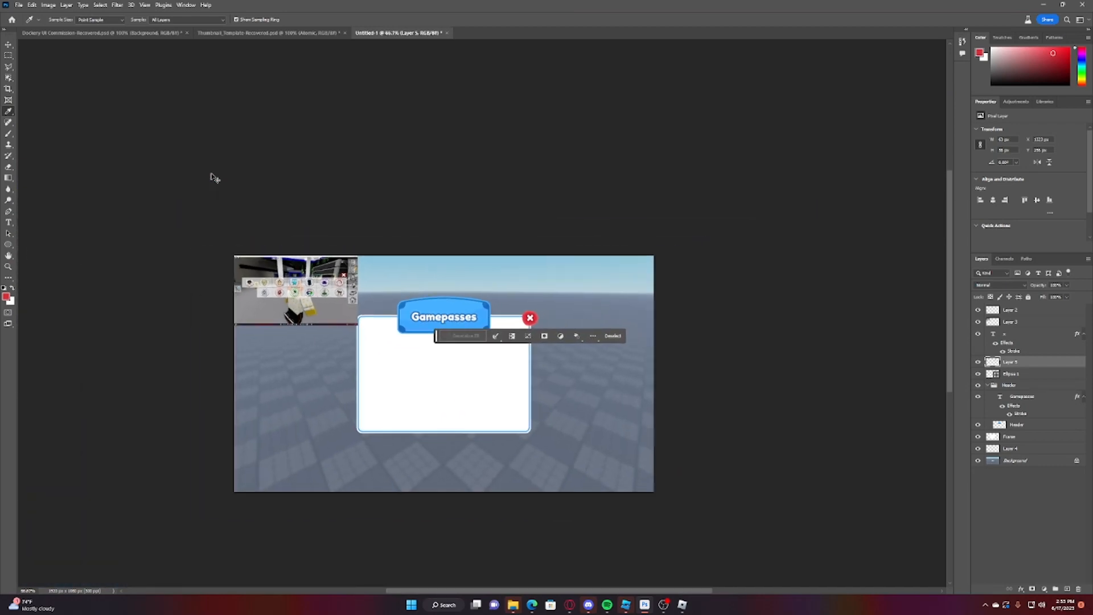
key(ctrl+plus)
key(ctrl+plus)
key(ctrl+plus)
key(ctrl+plus)
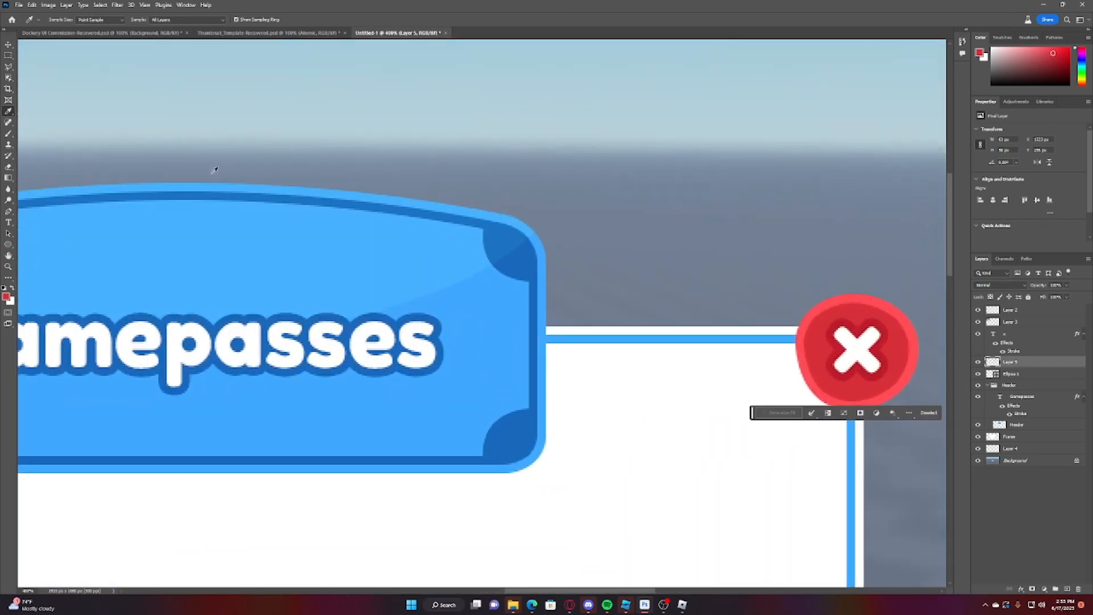
key(ctrl+minus)
key(ctrl+minus)
key(ctrl+minus)
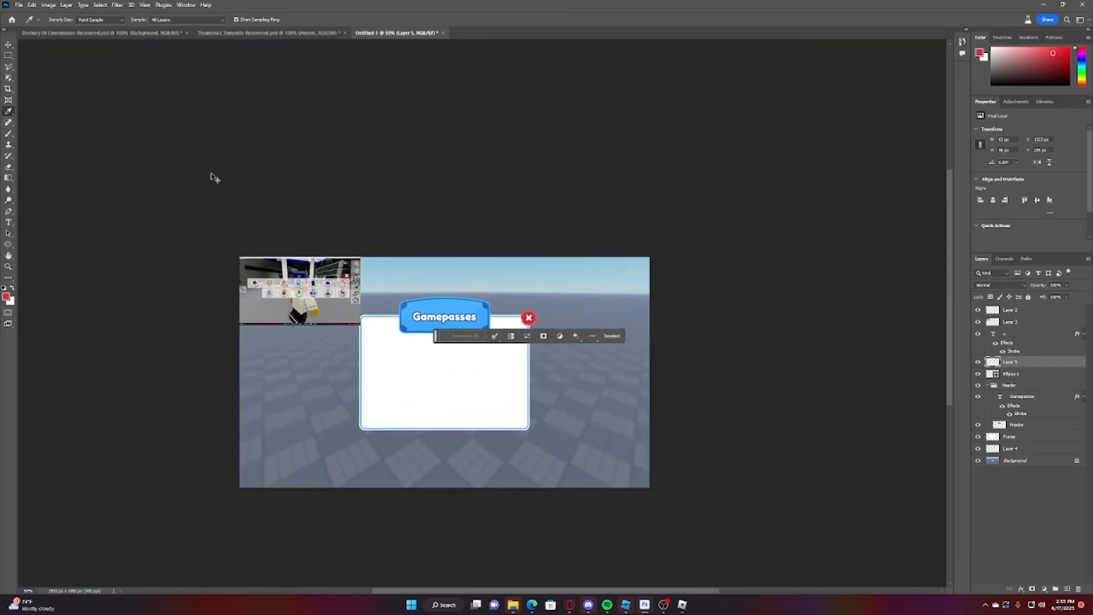
Step: Group the "x" text, the darker red fill and the red circle layers and name the group "X Button"
key(ctrl+plus)
key(ctrl+plus)
ctrl+click(1026, 377)
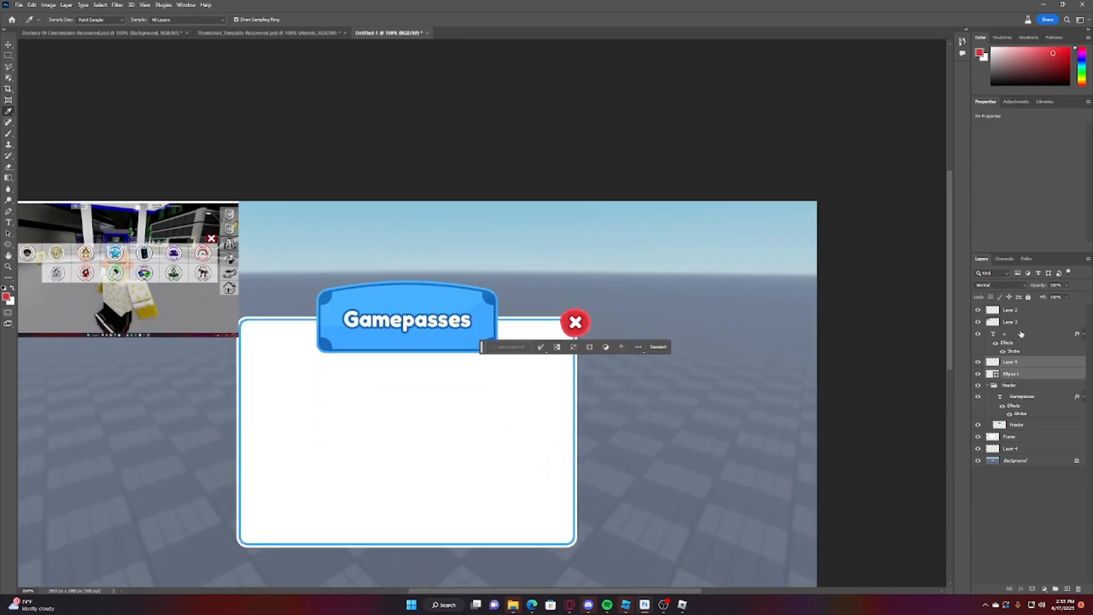
ctrl+click(1019, 335)
key(ctrl+g)
text(X Butto)
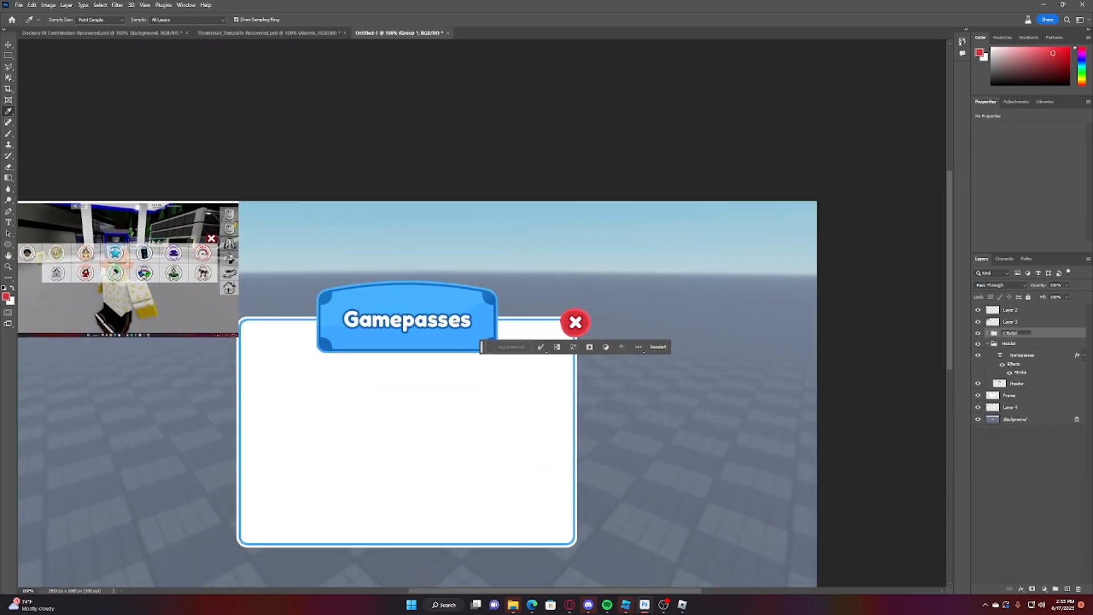
text(n)
key(Return)
Step: Draw a rounded square with the Rectangle tool in the white frame's upper-left area, below the header
scroll(245, 227, down, 2)
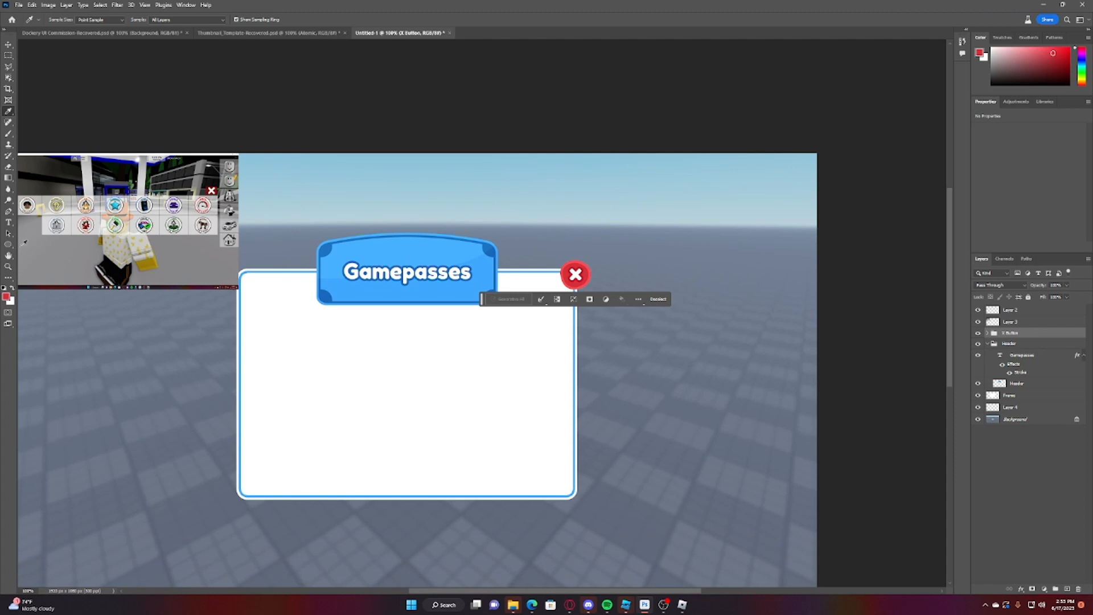
click(9, 255)
drag(220, 236, 609, 261)
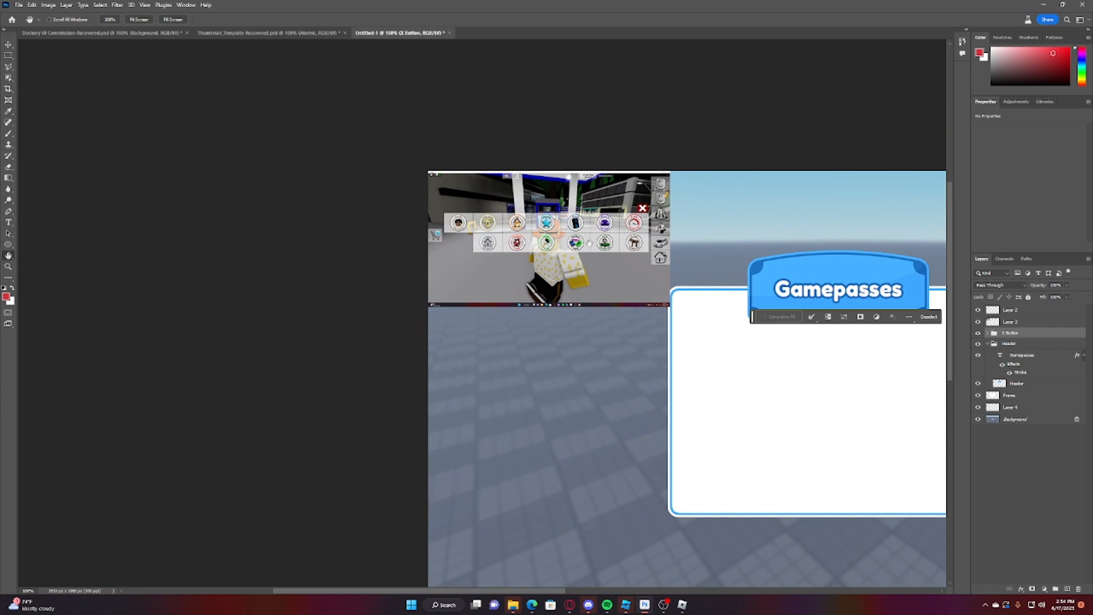
drag(616, 278, 242, 146)
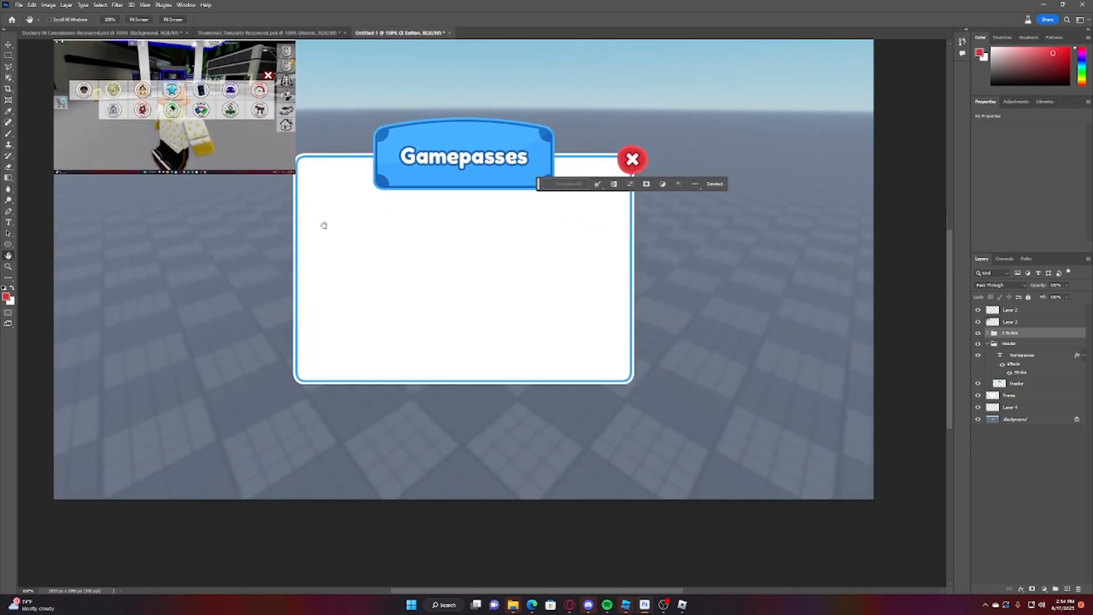
drag(368, 320, 390, 364)
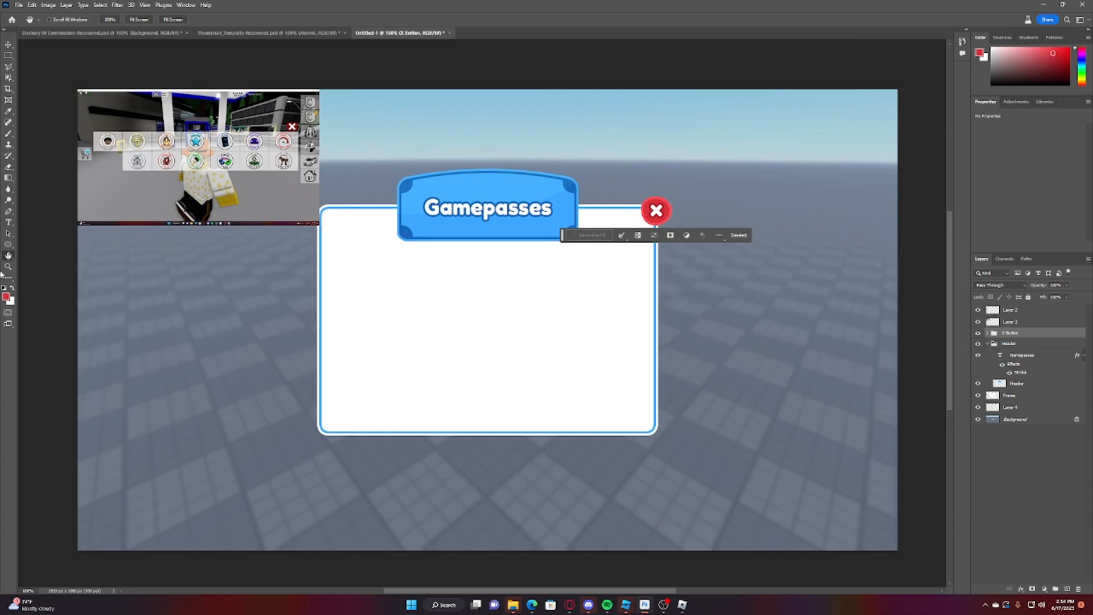
click(8, 244)
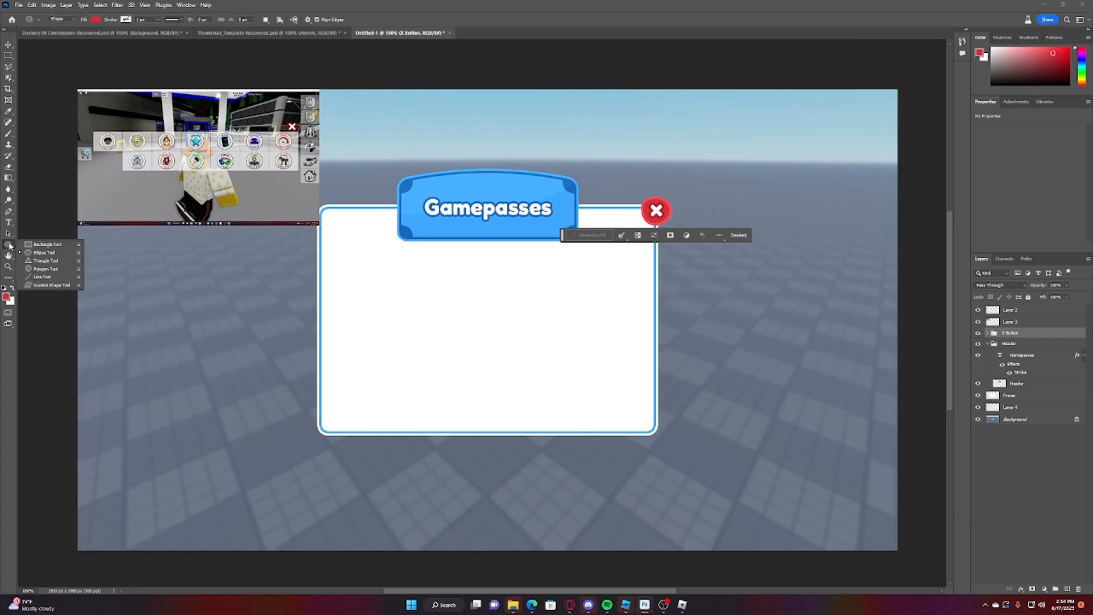
click(46, 245)
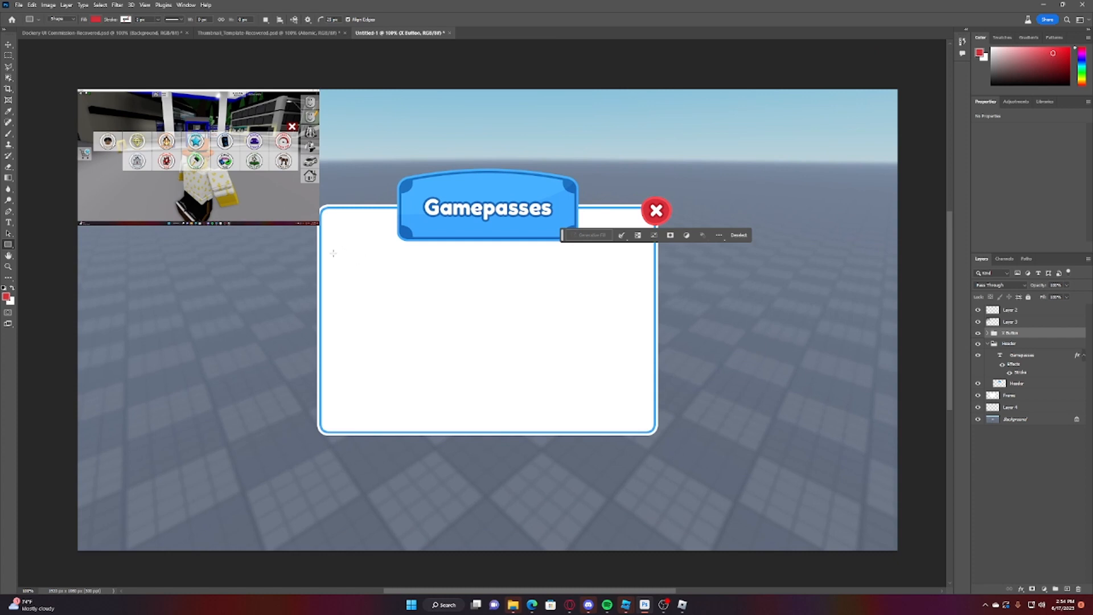
drag(333, 253, 406, 321)
key(ctrl+z)
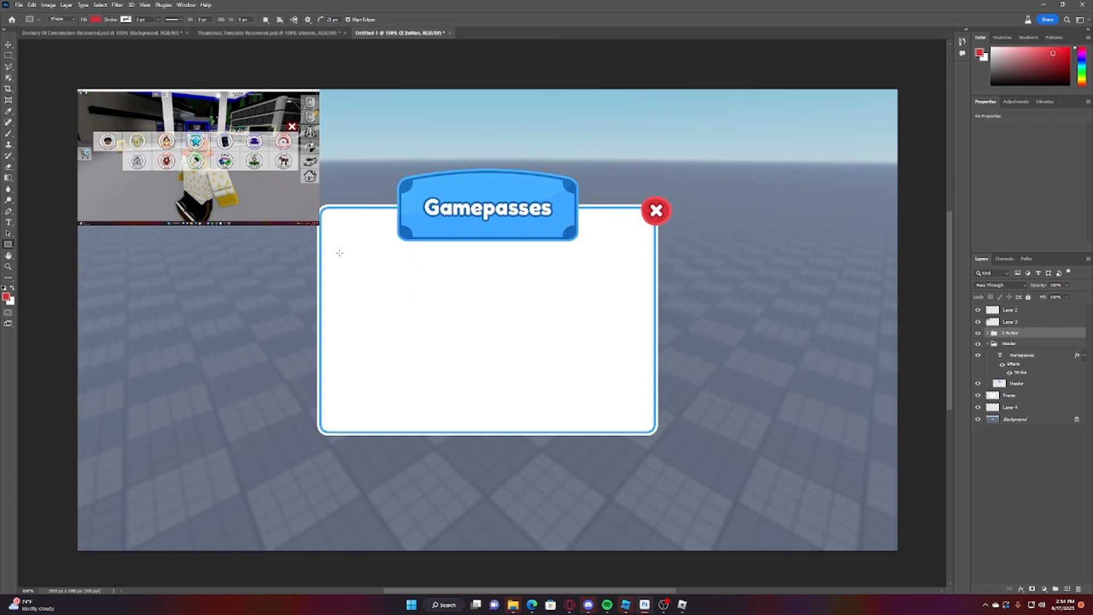
drag(339, 252, 422, 334)
Step: Recolour the rounded square with the header's light blue and nudge it slightly left inside the frame
click(125, 19)
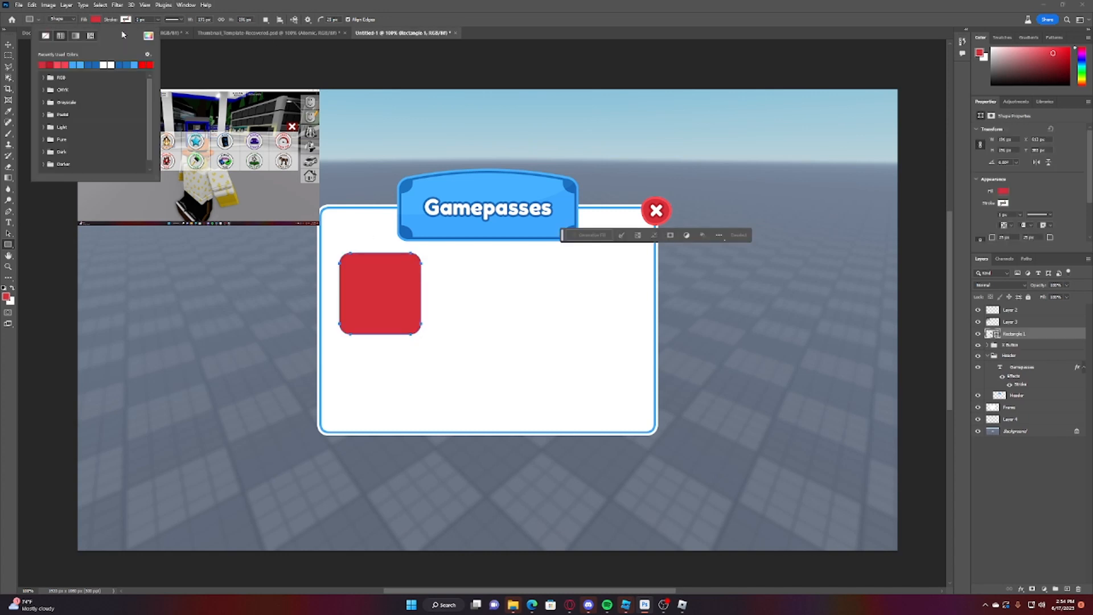
click(148, 36)
click(428, 201)
key(Return)
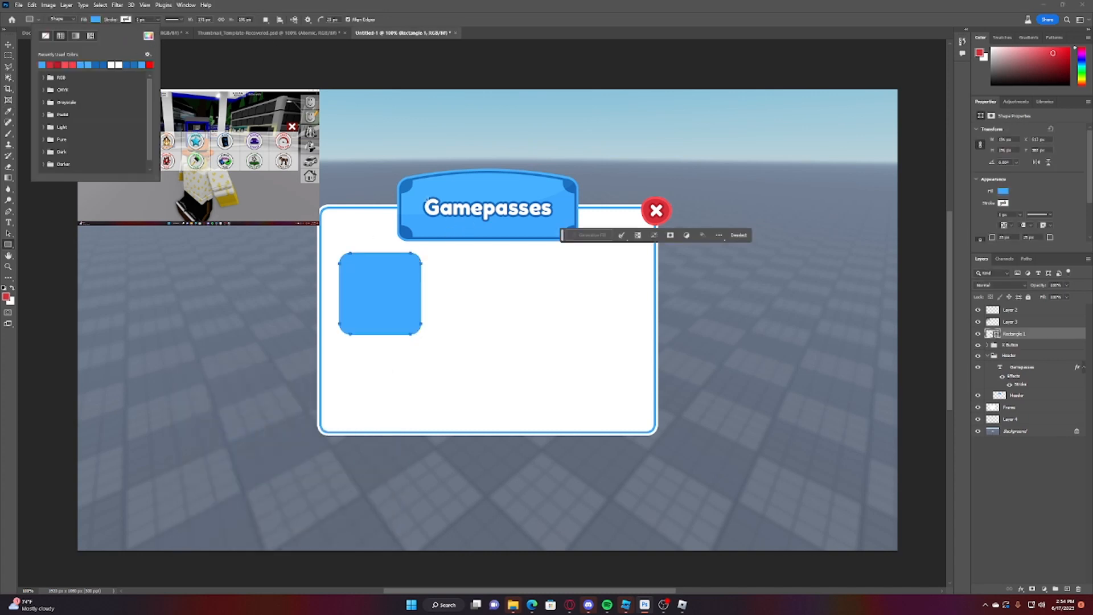
click(8, 45)
drag(401, 292, 397, 295)
Step: Change the rounded square's fill to a yellow-orange hue
click(8, 245)
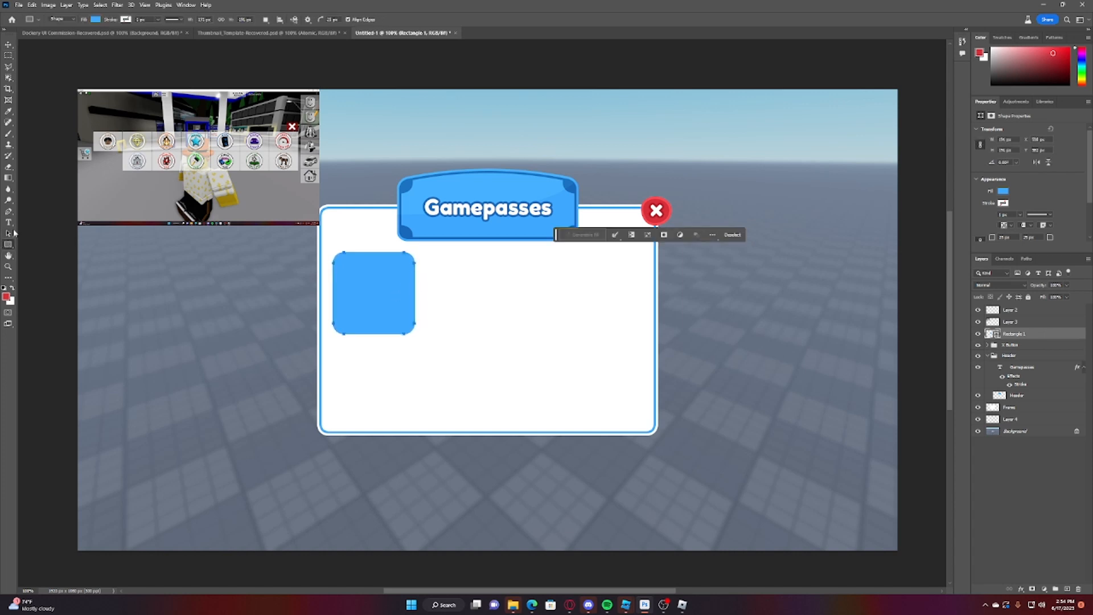
click(102, 19)
click(149, 37)
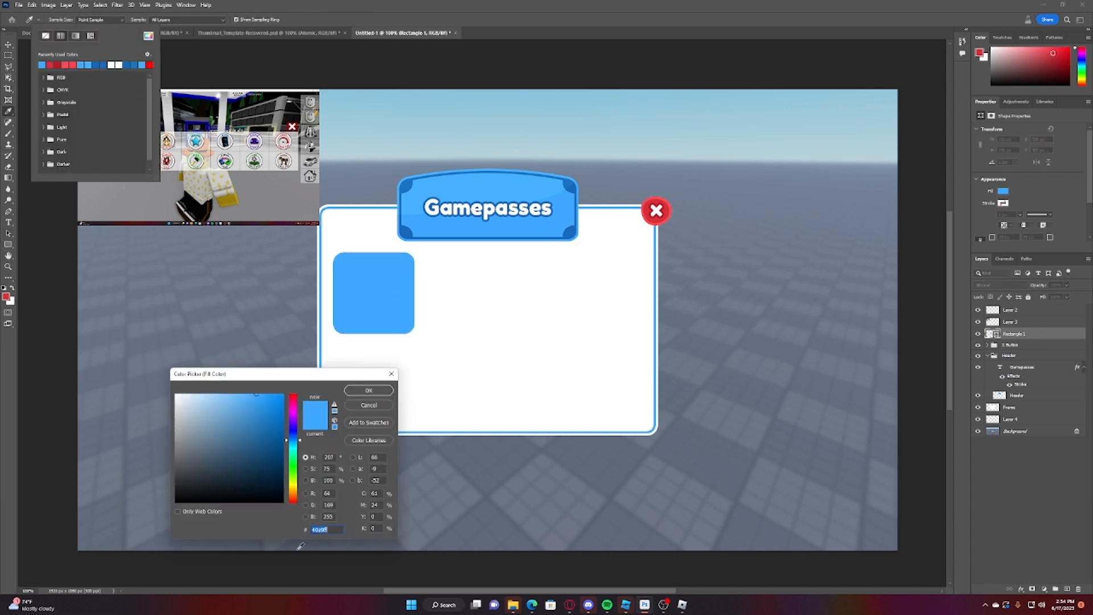
drag(293, 506, 292, 492)
key(Return)
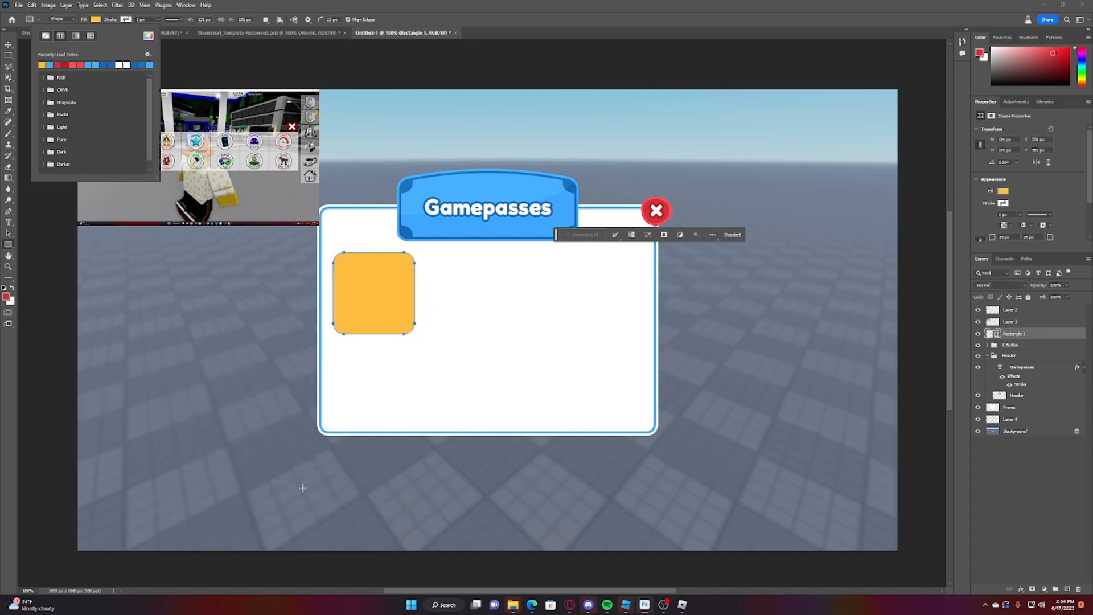
click(9, 41)
click(8, 44)
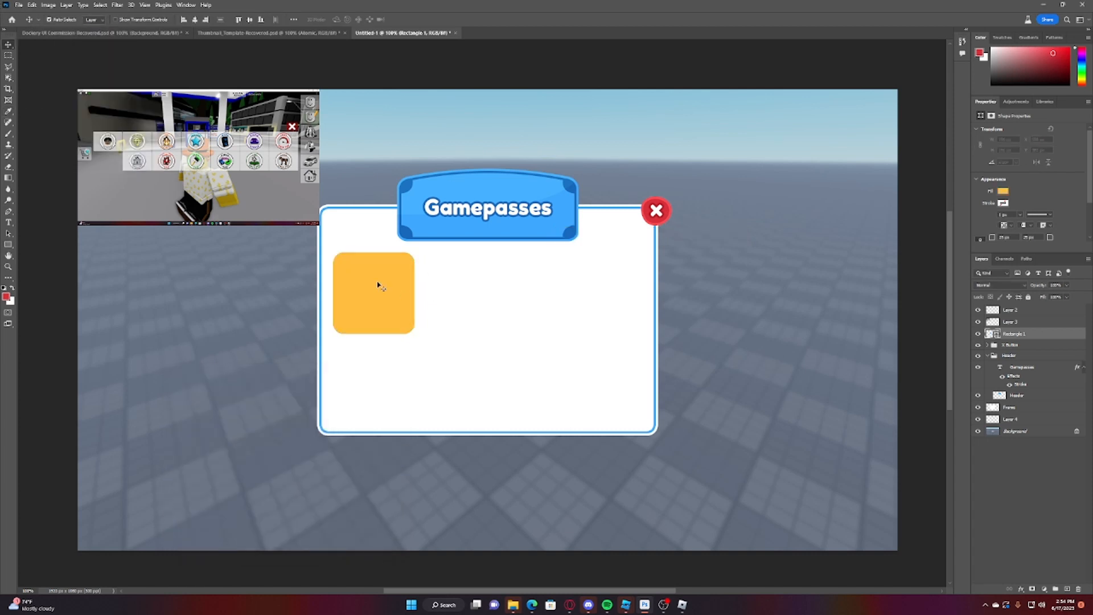
Step: Set the rounded square's fill to light grey, hex ececec
scroll(379, 285, up, 3)
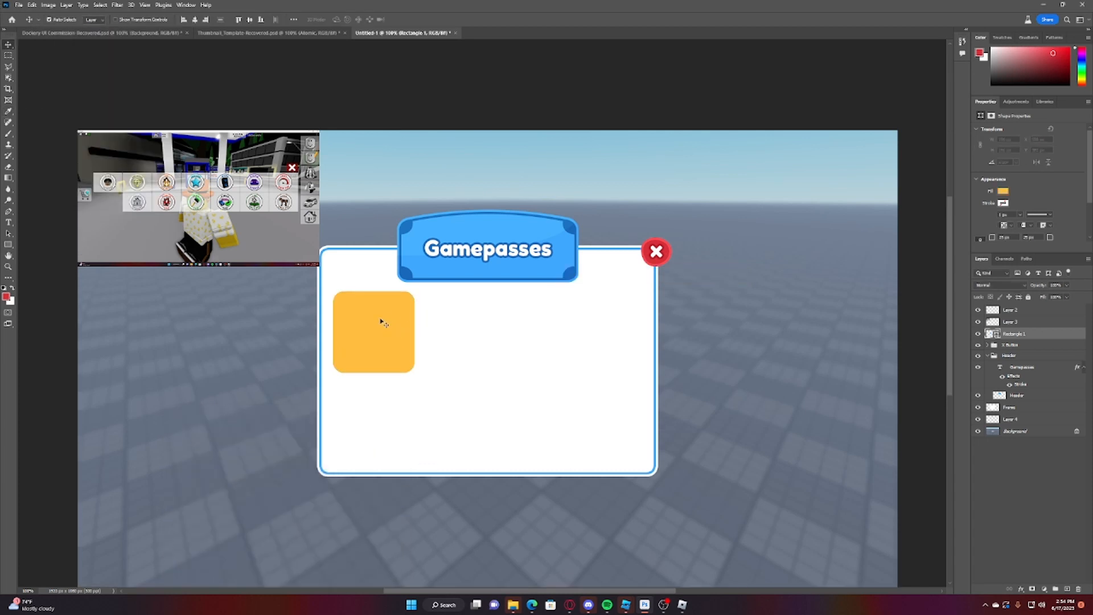
click(10, 244)
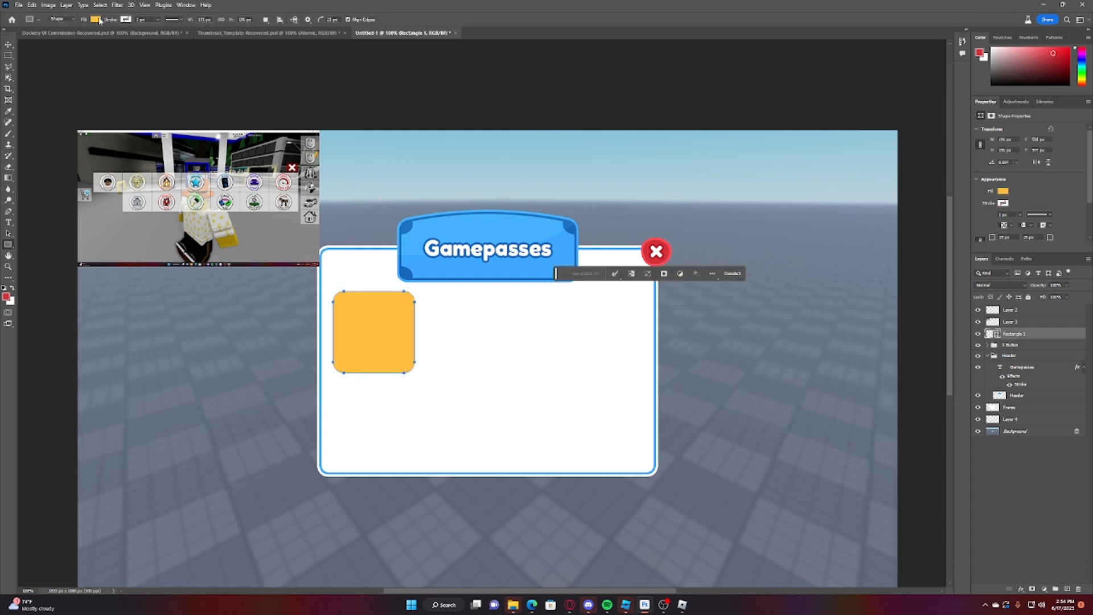
click(98, 19)
click(149, 36)
click(657, 279)
click(637, 286)
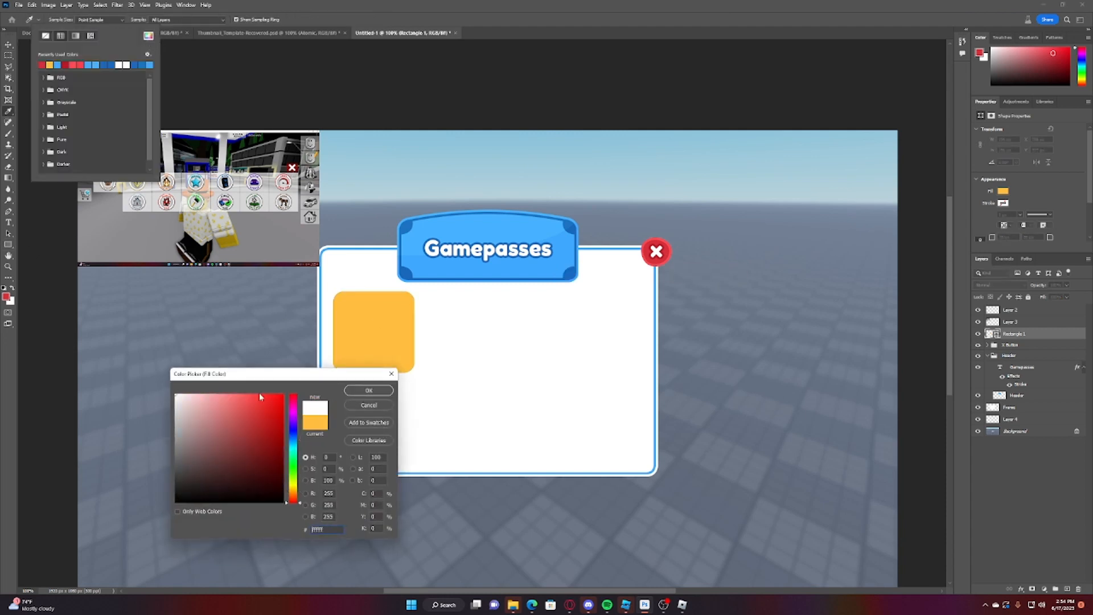
text(ececec)
key(Return)
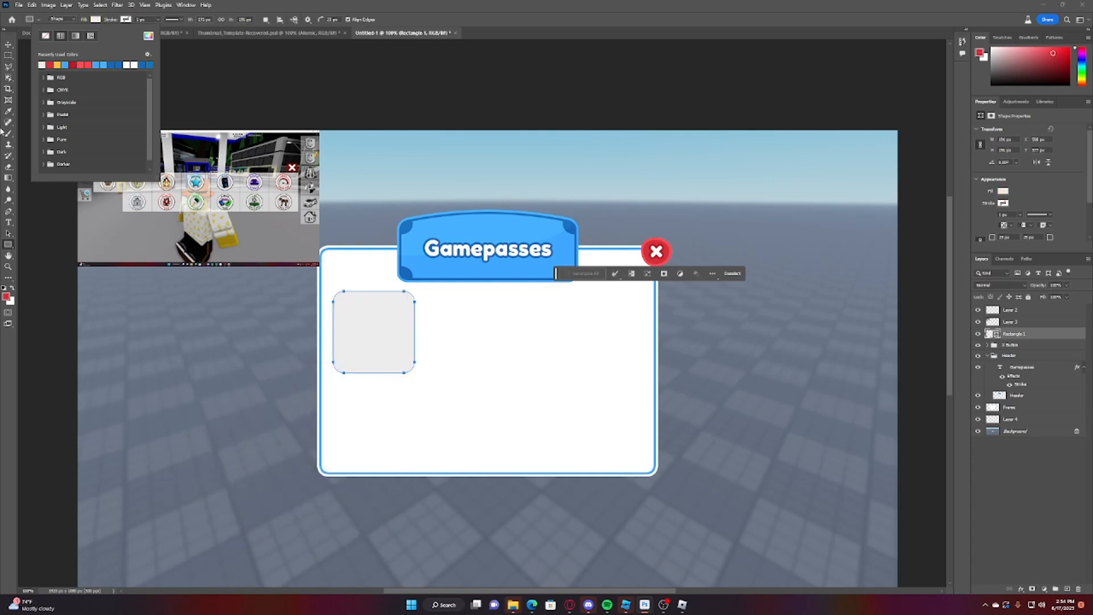
Step: Try an outside stroke on the light-grey rounded square in the frame border's light blue, then discard it
click(8, 133)
scroll(442, 206, up, 2)
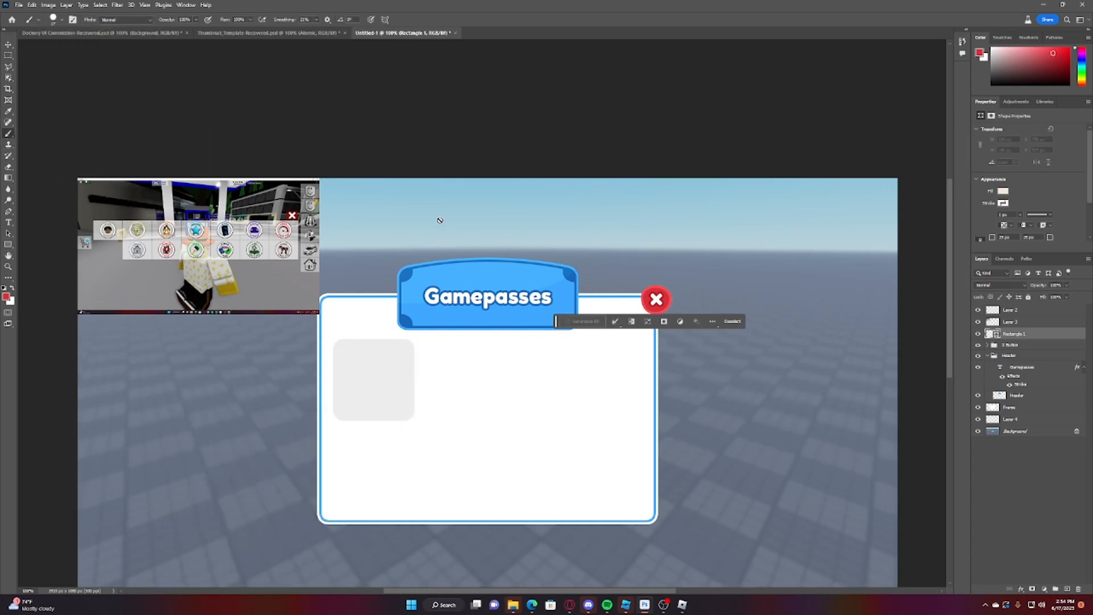
scroll(440, 220, down, 2)
right_click(1031, 337)
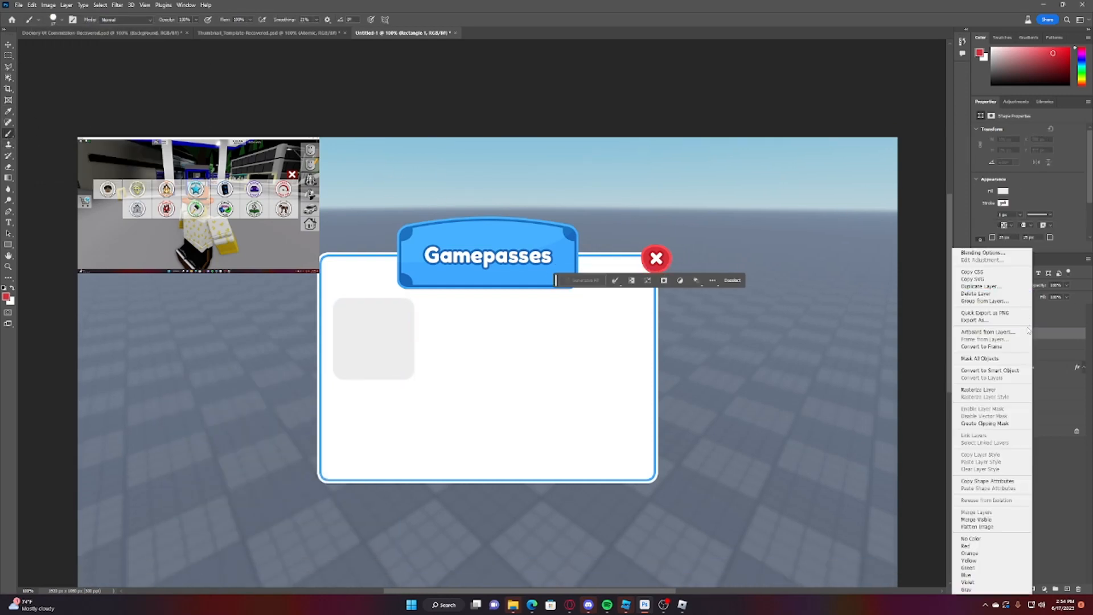
click(980, 252)
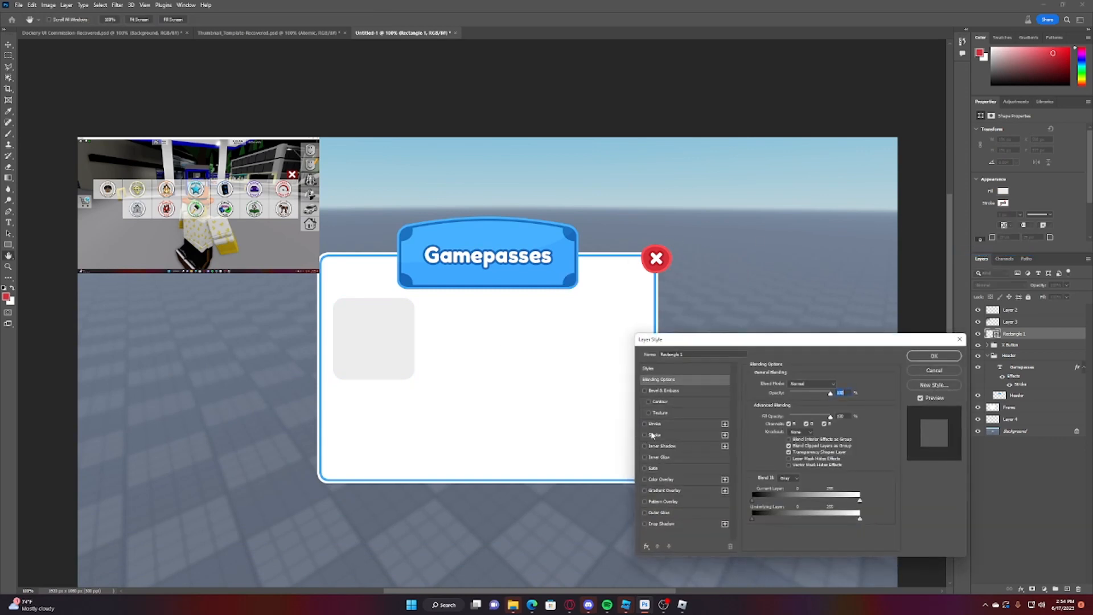
click(654, 423)
click(771, 444)
click(629, 254)
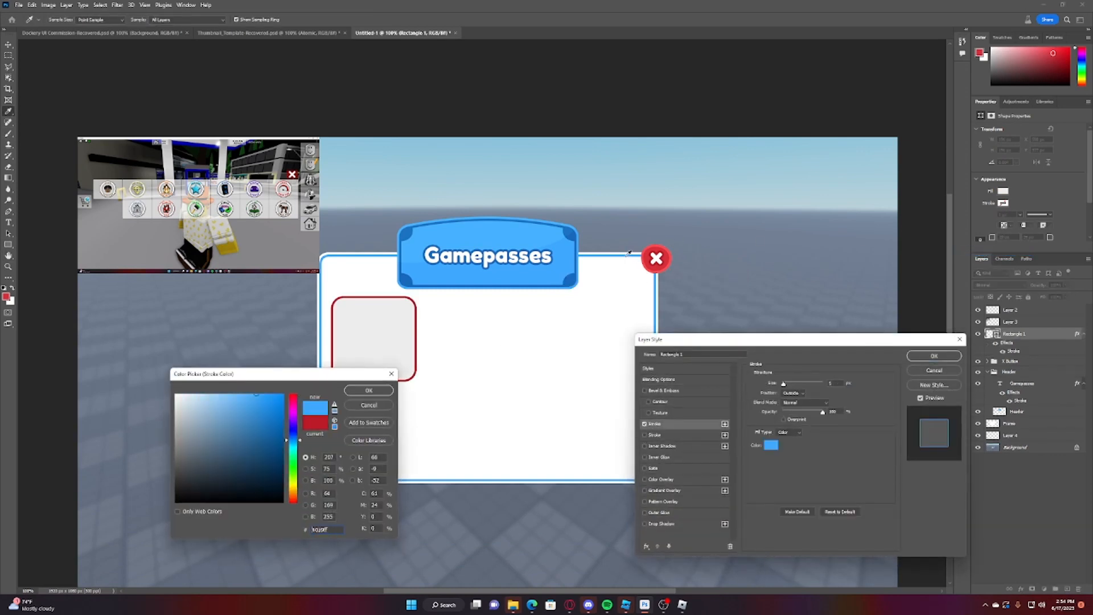
key(Return)
scroll(513, 261, down, 4)
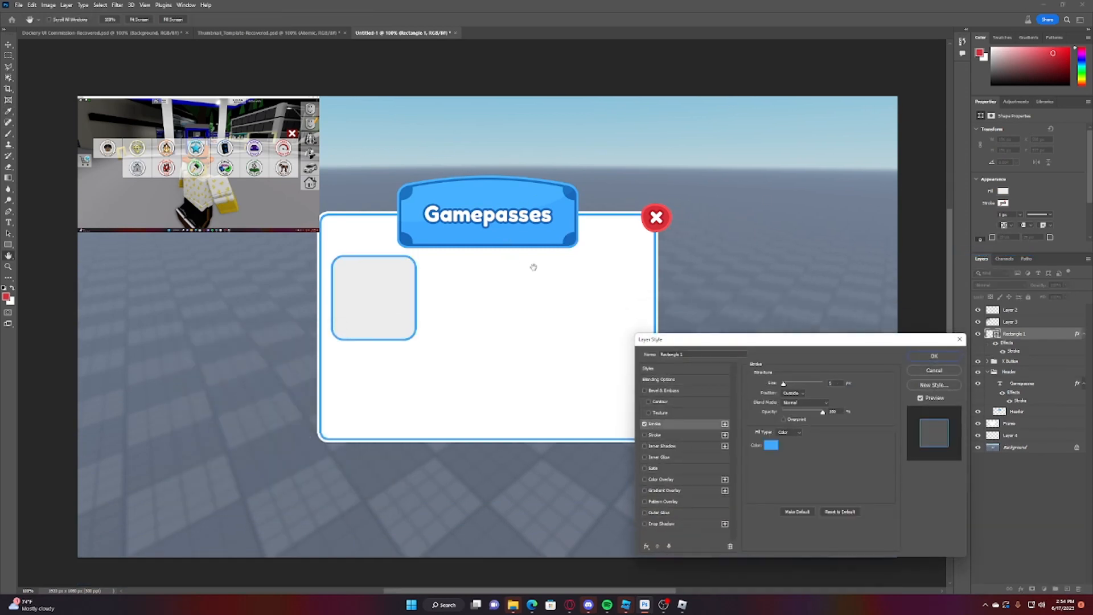
click(645, 424)
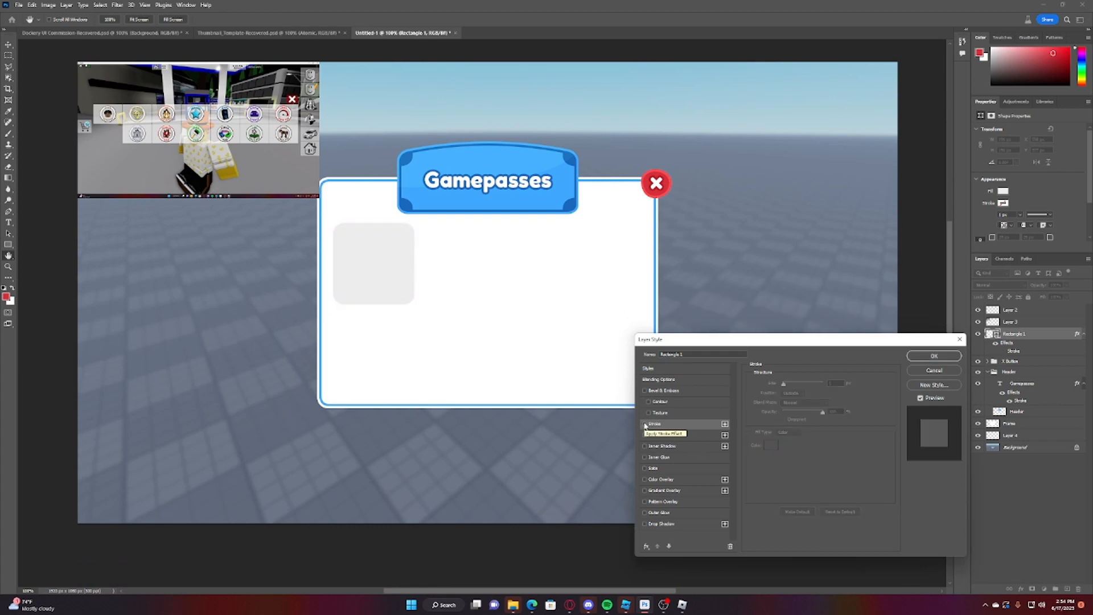
click(935, 370)
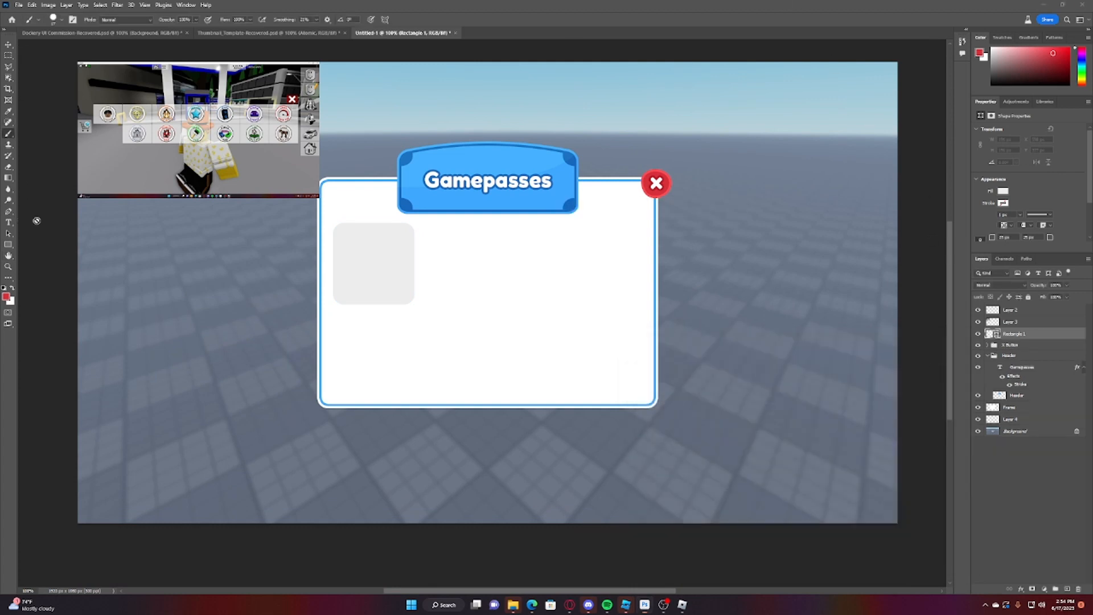
Step: Undo the light-grey and yellow-orange fill changes on the rounded square
key(super+x)
click(305, 296)
key(ctrl+z)
key(ctrl+z)
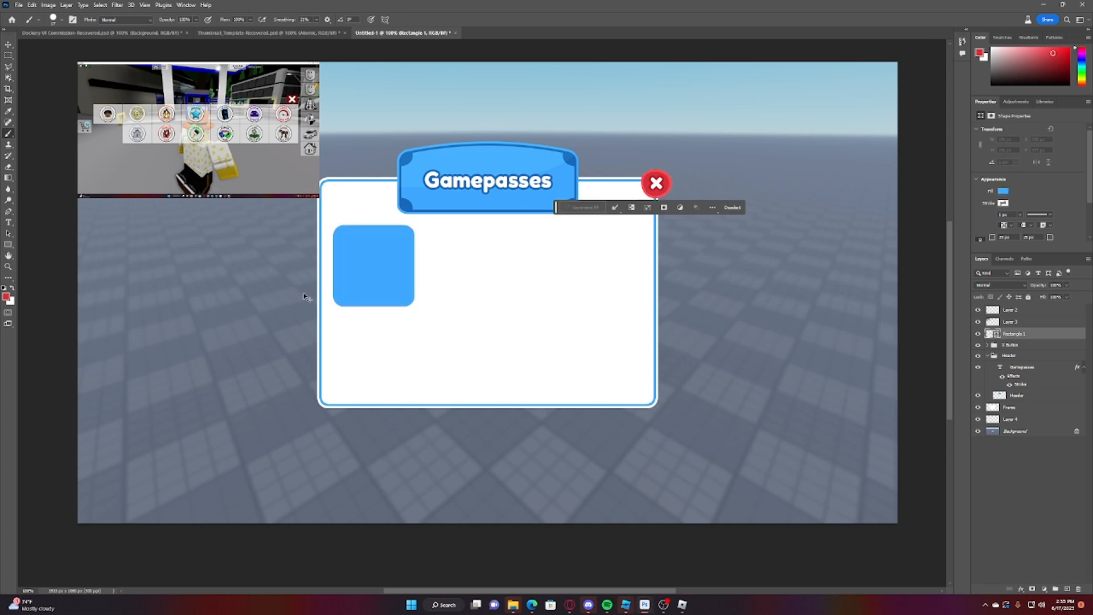
Step: Draw a rounded spacer about 28 by 39 px between the frame's left border and the blue square, and fill it red
scroll(81, 99, up, 3)
click(11, 234)
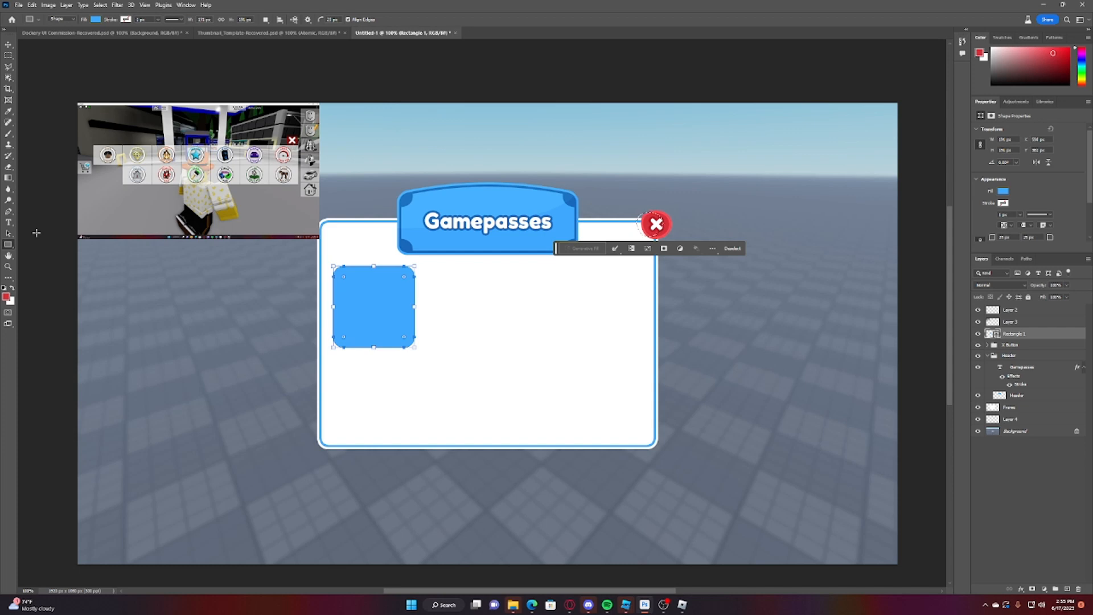
key(ctrl+d)
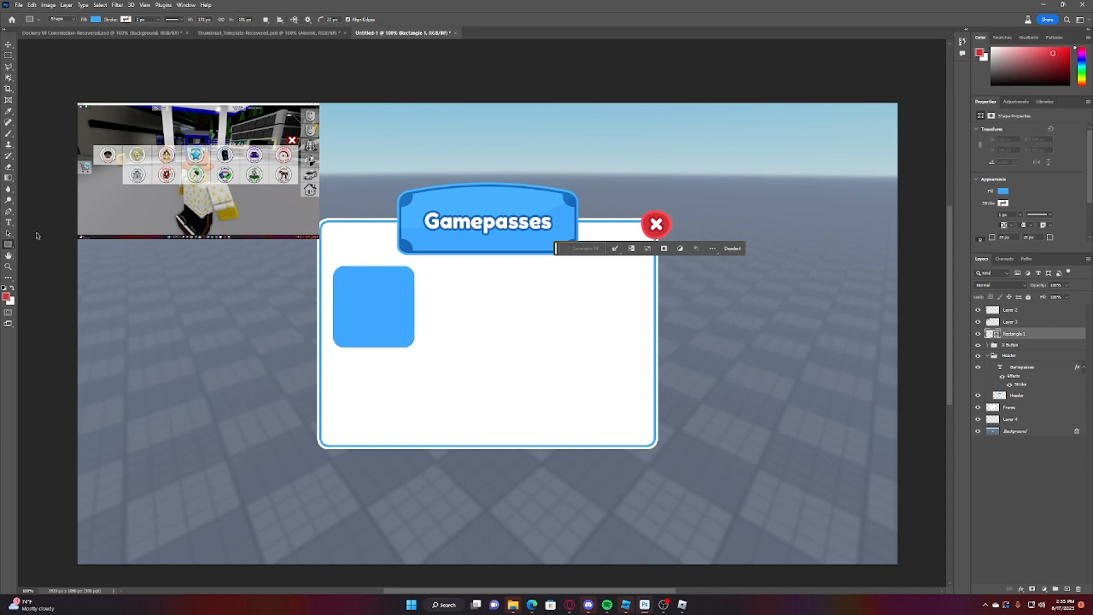
key(ctrl+minus)
key(ctrl+plus)
key(ctrl+plus)
key(ctrl+plus)
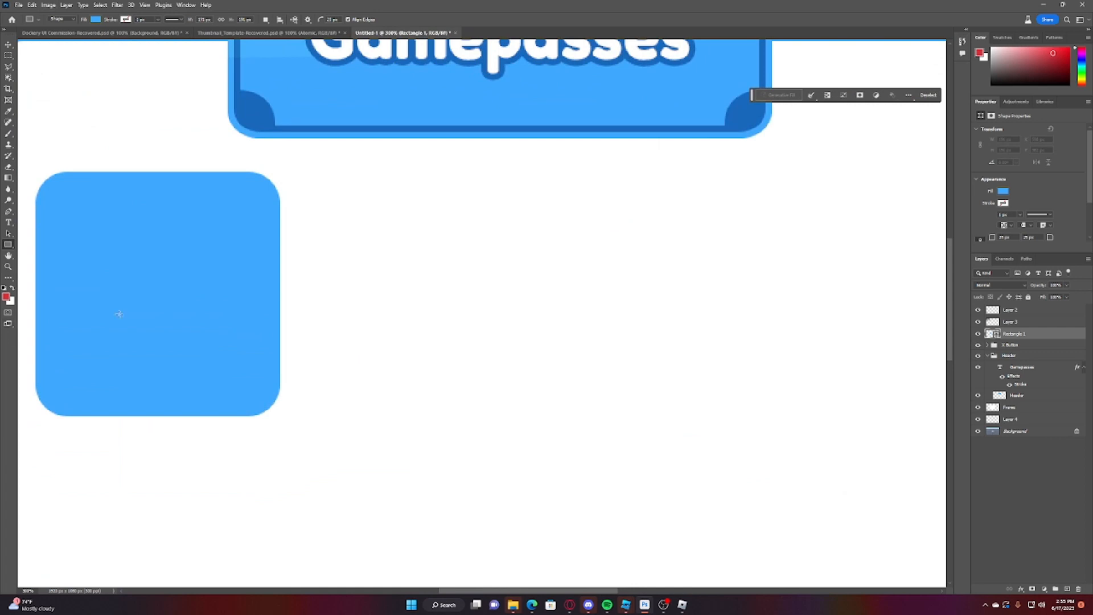
click(9, 256)
drag(262, 256, 693, 309)
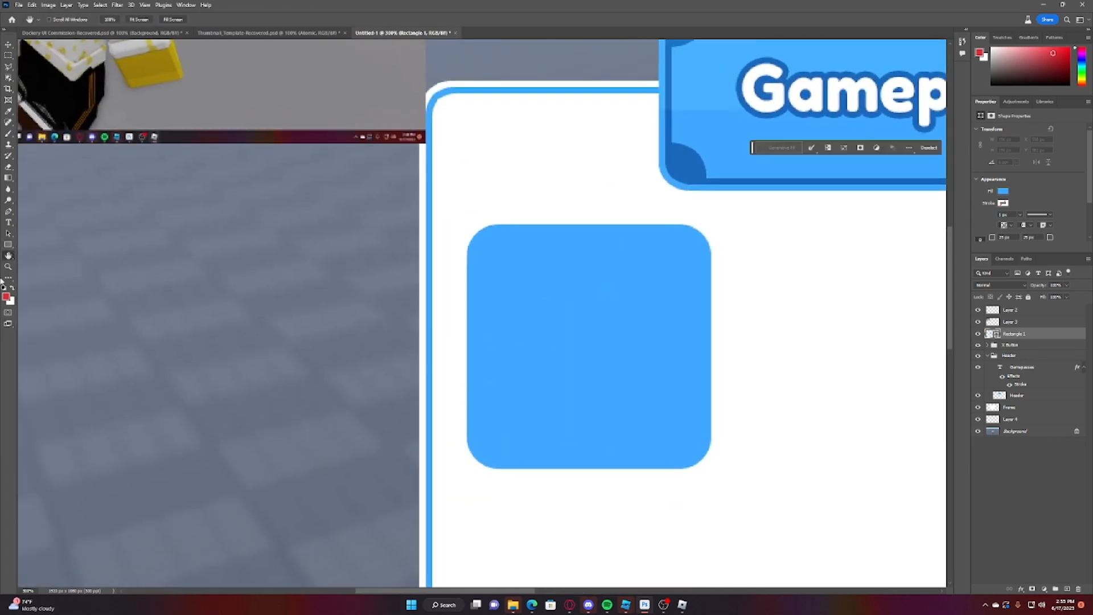
click(8, 245)
drag(432, 306, 468, 354)
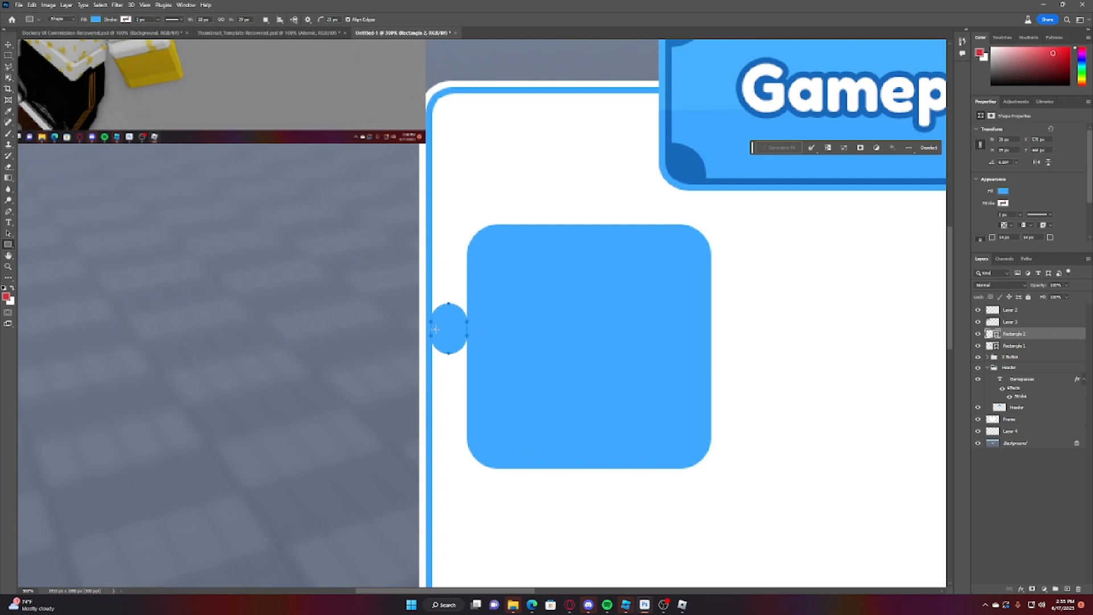
click(95, 21)
click(81, 63)
click(8, 56)
Step: Narrow the red spacer so its left edge sits flush against the frame's inner border line
key(ctrl+plus)
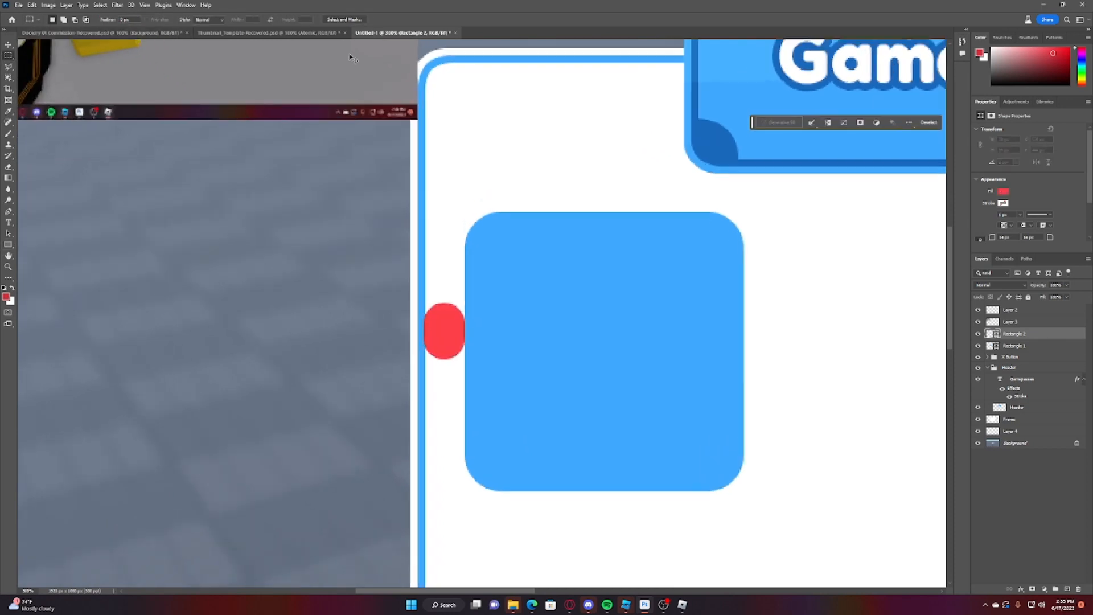
key(ctrl+plus)
key(ctrl+plus)
key(ctrl+plus)
key(ctrl+plus)
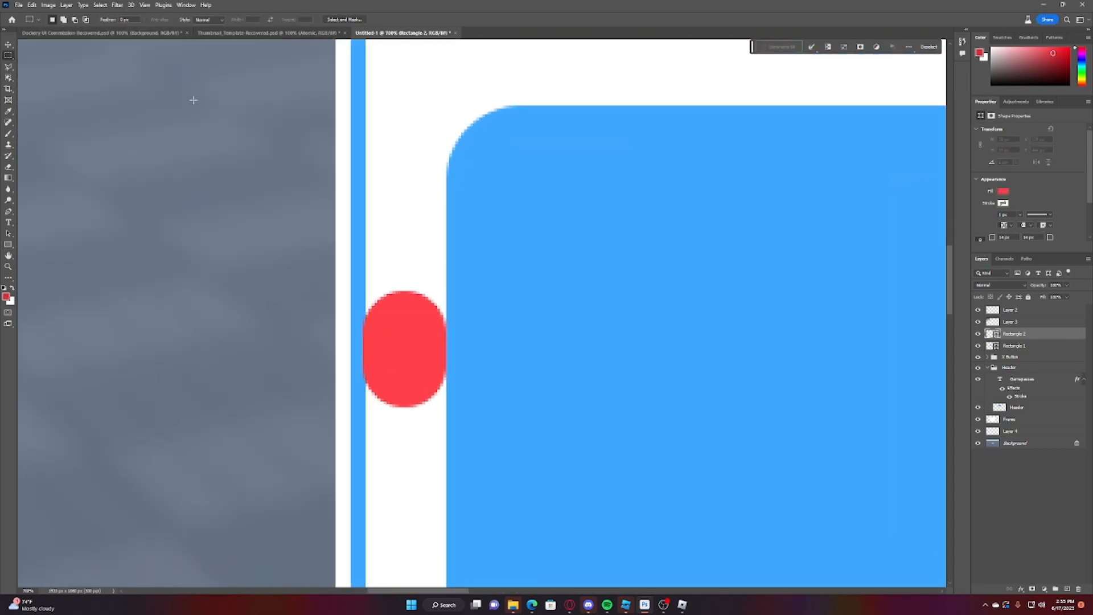
key(ctrl+t)
click(359, 349)
drag(359, 349, 363, 349)
click(7, 143)
scroll(253, 297, up, 1)
Step: Rotate the red spacer 90° clockwise, place it between the header and the blue square, and nudge the square to meet it
key(ctrl+t)
right_click(389, 346)
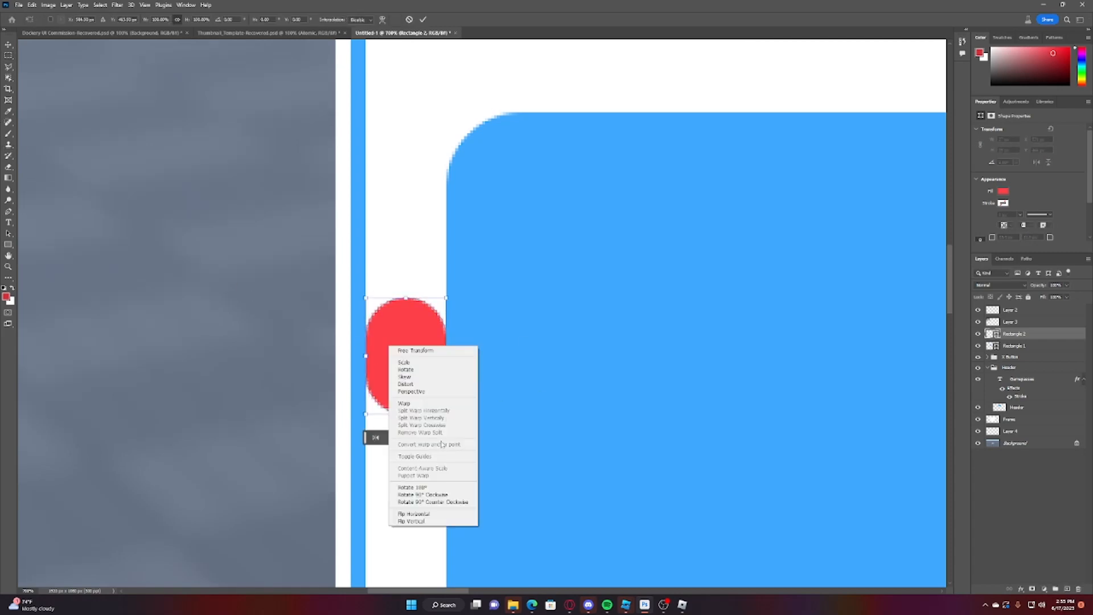
click(438, 493)
key(ctrl+minus)
key(ctrl+minus)
key(ctrl+minus)
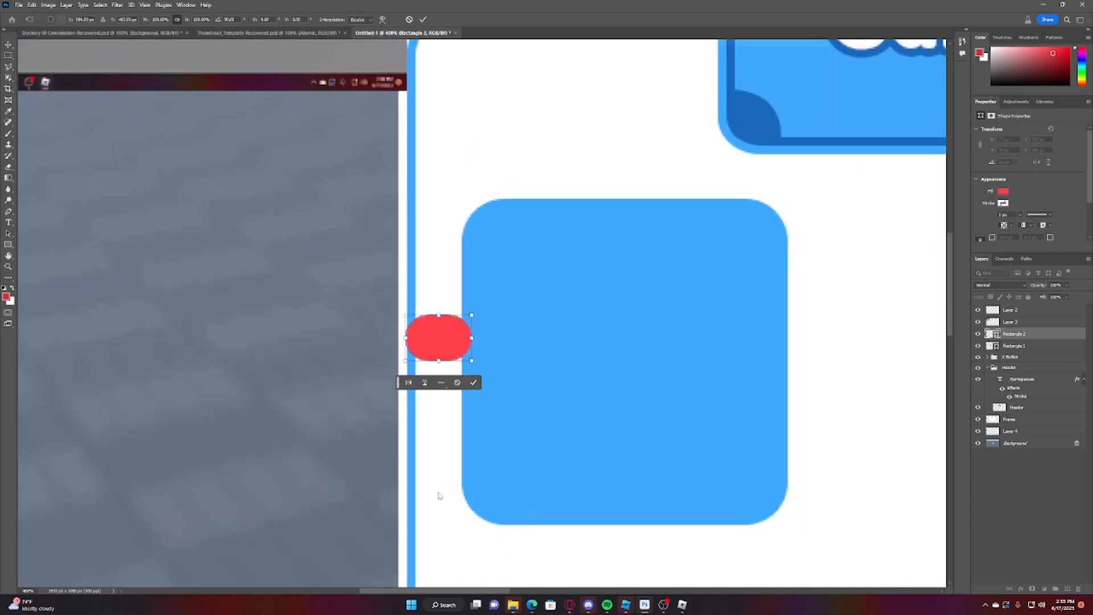
drag(444, 340, 755, 172)
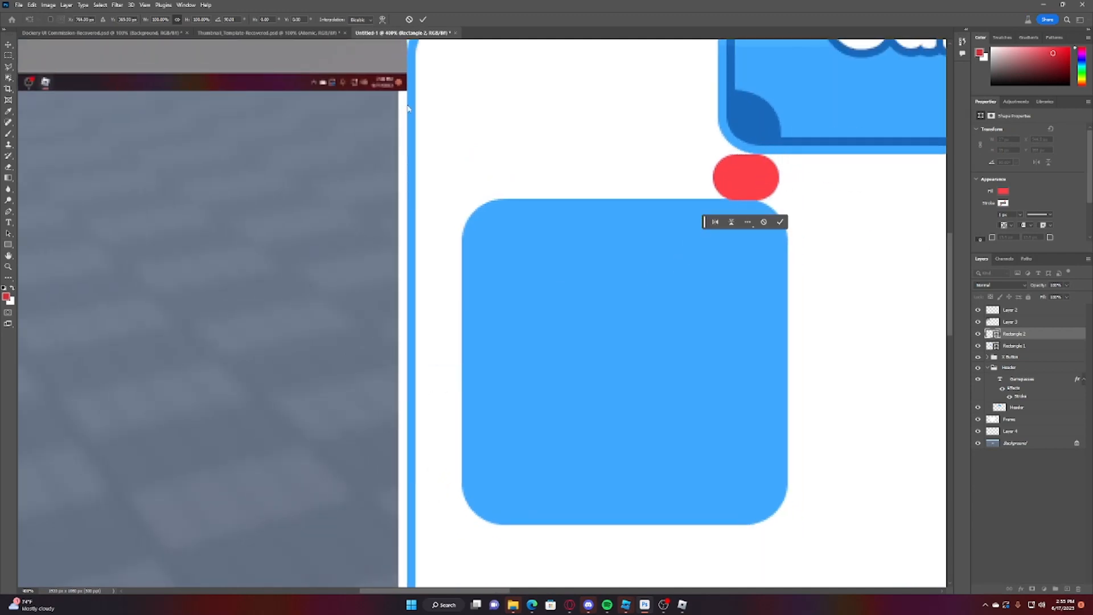
click(8, 45)
drag(746, 260, 746, 262)
scroll(835, 280, down, 5)
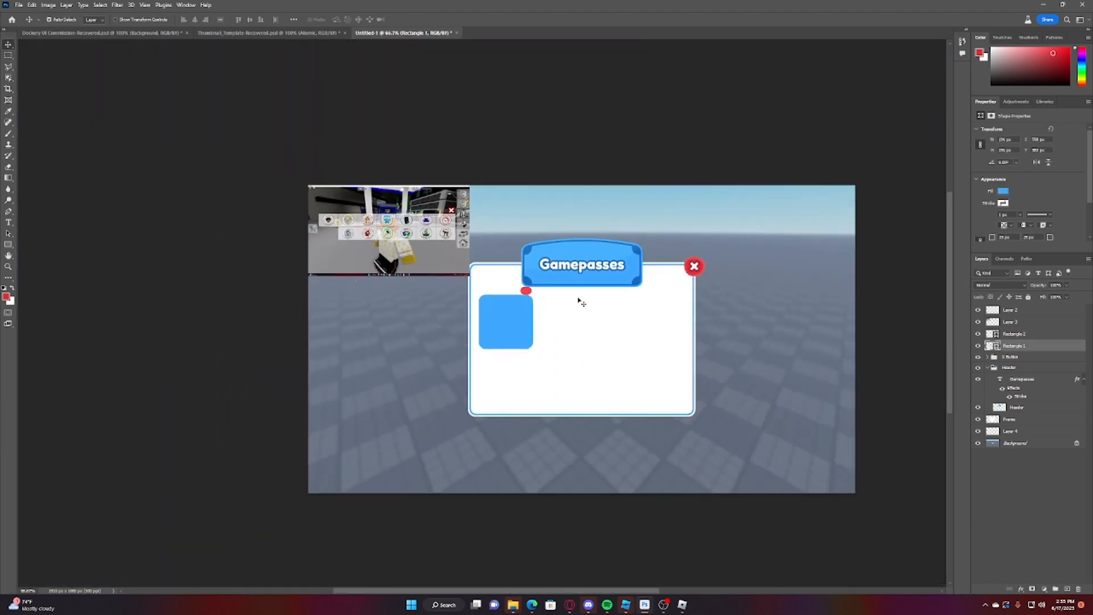
Step: Rotate the red spacer 90° clockwise again and place it against the blue square's right edge
click(526, 293)
key(ctrl+t)
right_click(526, 291)
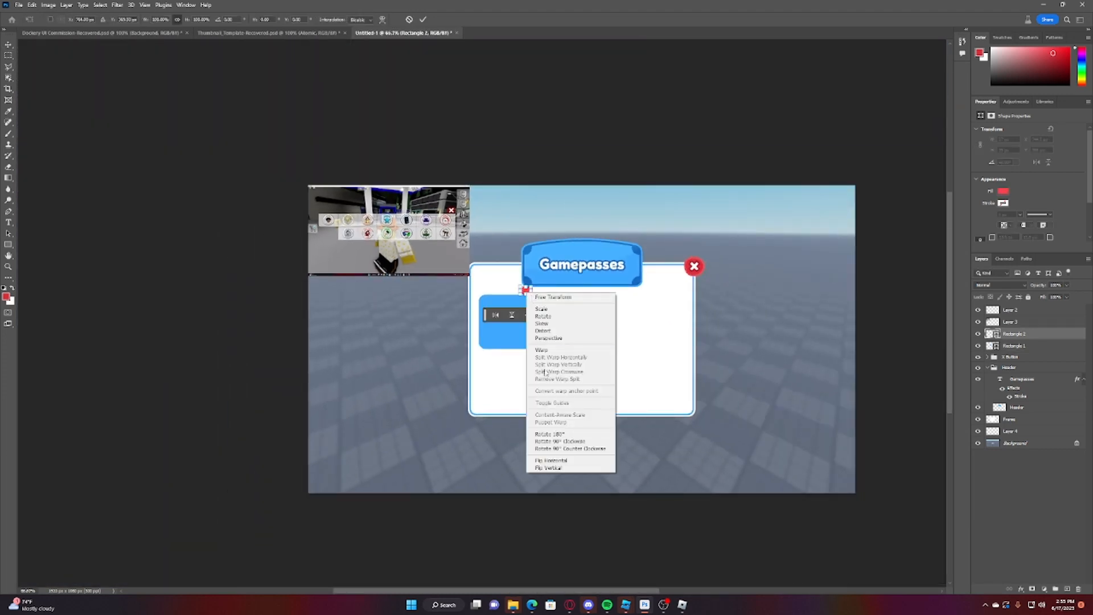
click(570, 440)
scroll(483, 312, up, 3)
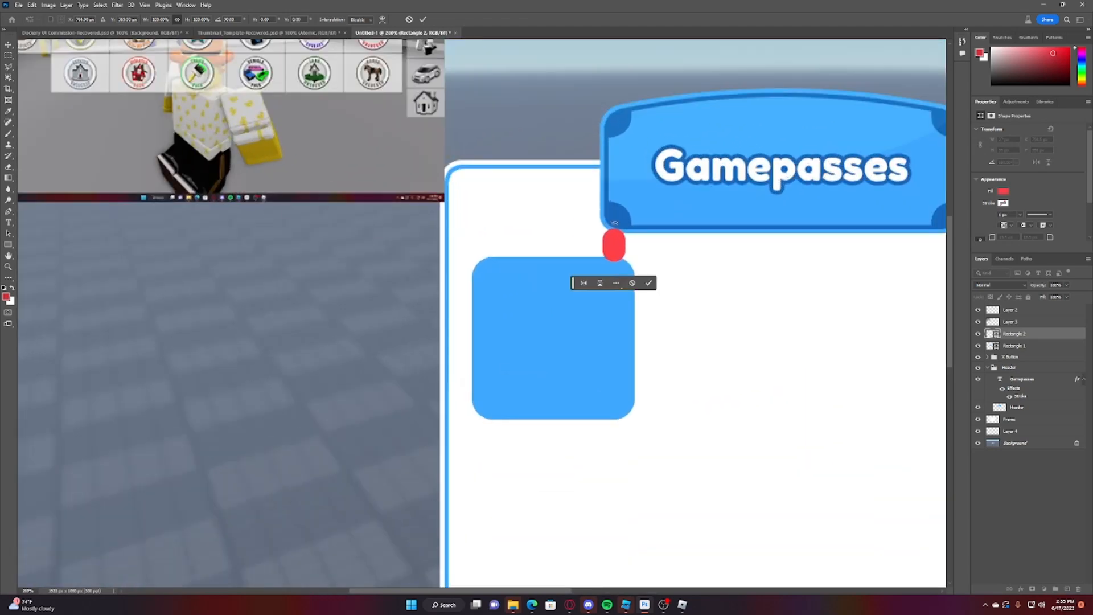
drag(613, 245, 651, 321)
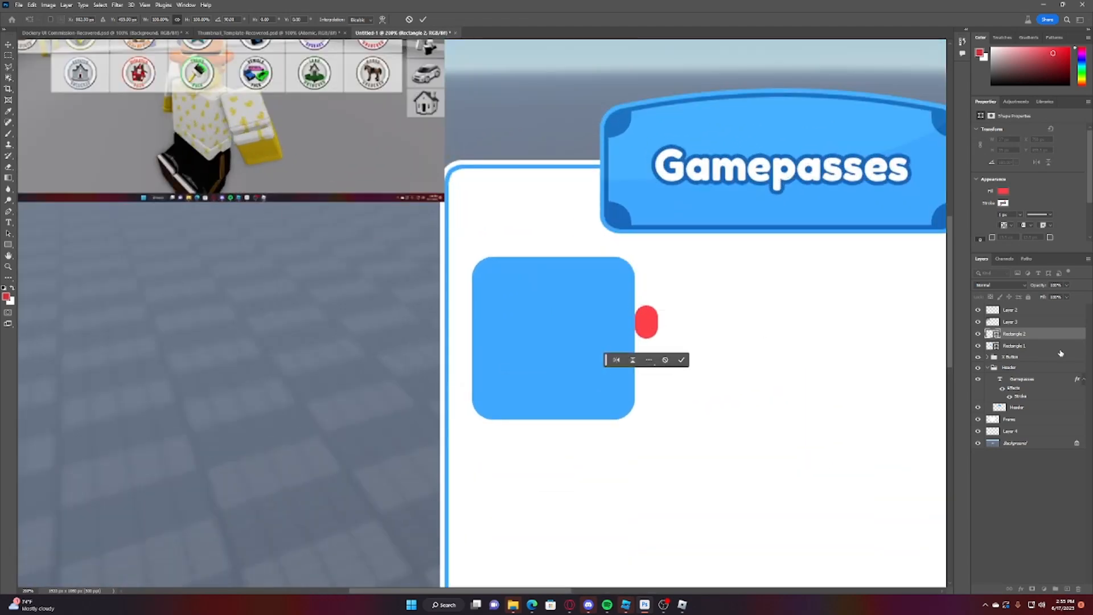
Step: Duplicate the blue square and place the copy level with the original, on the other side of the red spacer
click(1060, 350)
drag(582, 330, 740, 350)
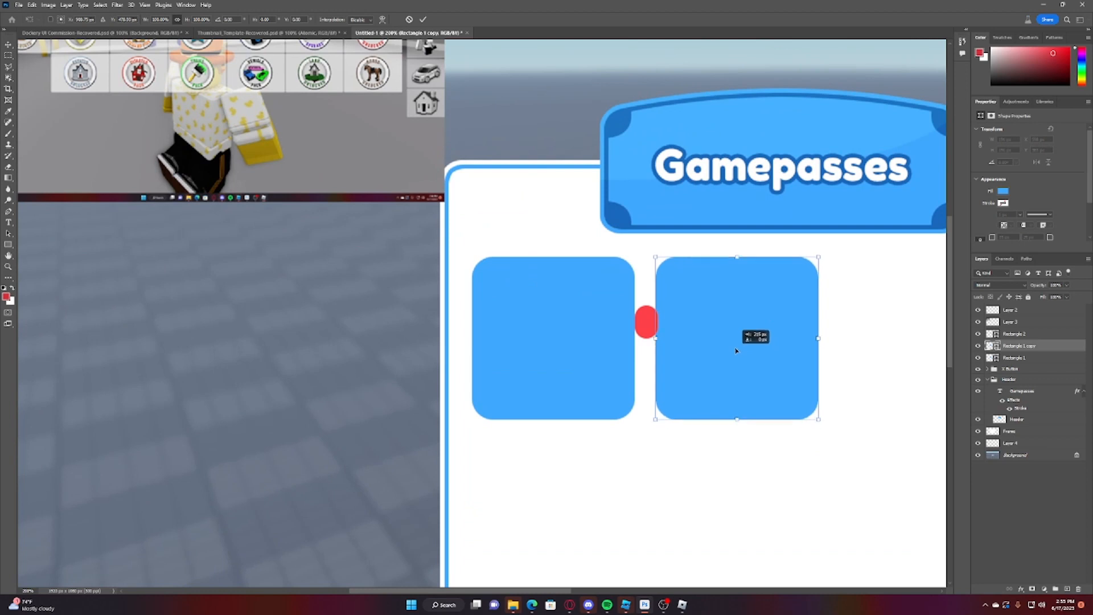
key(ctrl+t)
key(ctrl+0)
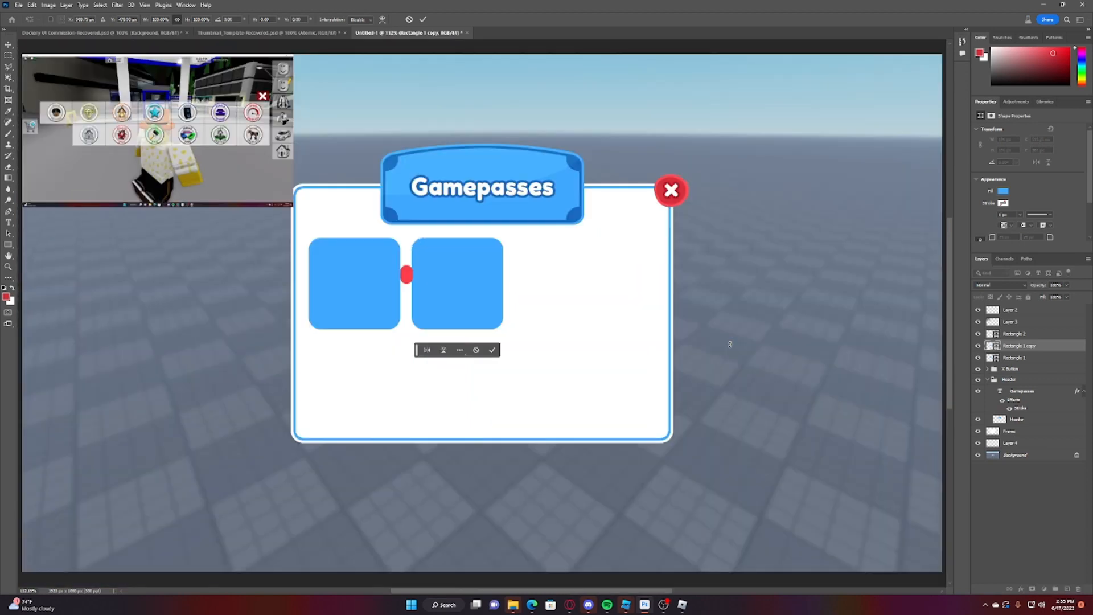
Step: Duplicate the red spacer and its neighbouring square twice to the right, extending the row to four evenly spaced squares
shift+click(1020, 334)
drag(442, 273, 547, 275)
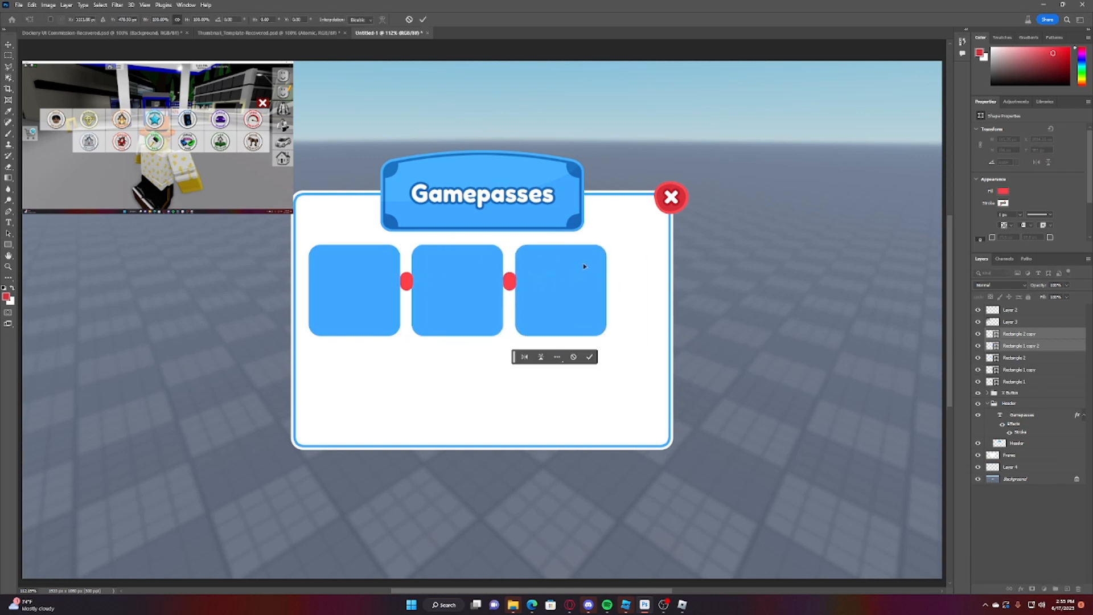
click(9, 56)
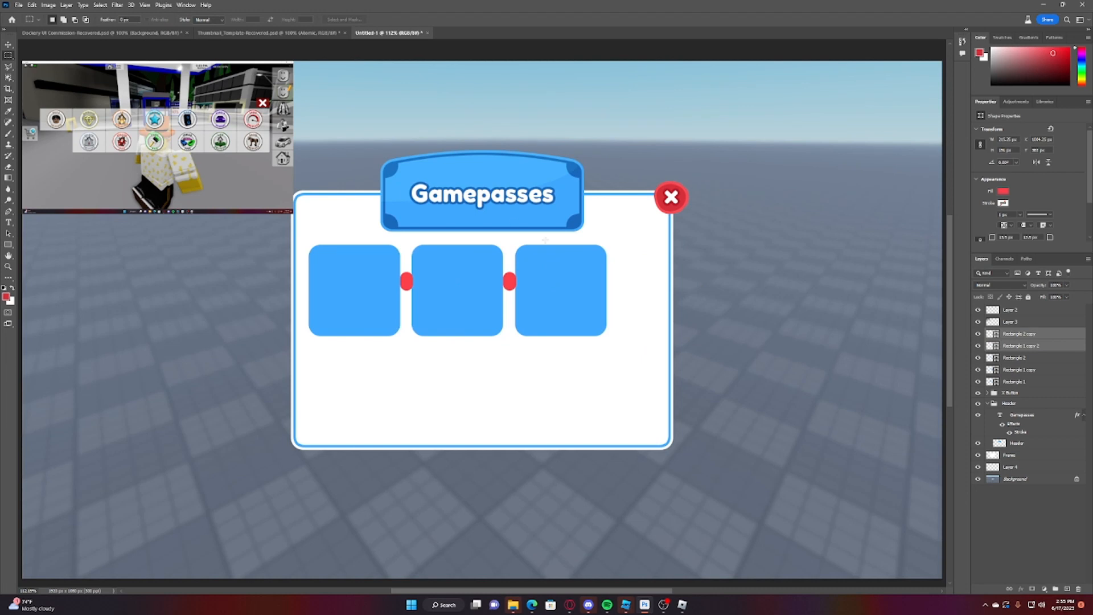
click(9, 256)
drag(655, 310, 715, 268)
key(ctrl+alt+t)
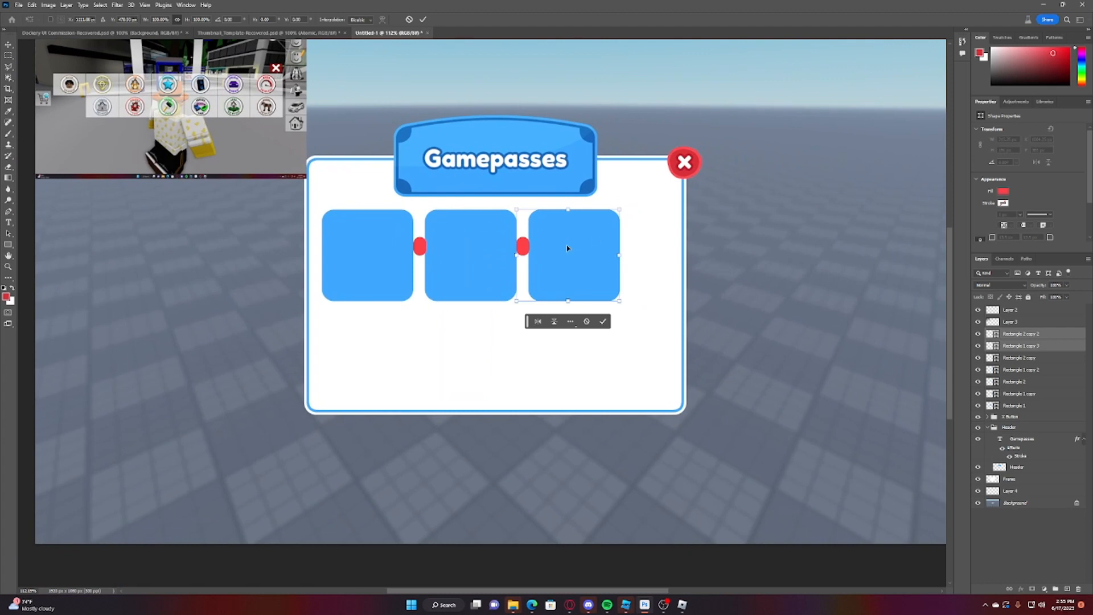
drag(567, 248, 670, 249)
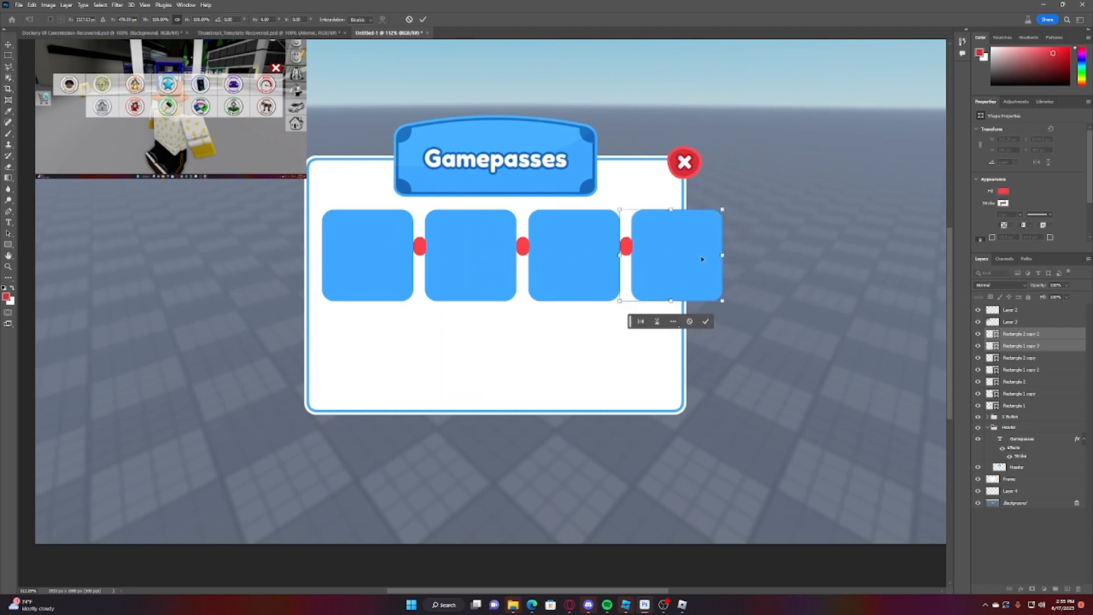
Step: Delete the three red spacer layers from between the blue squares
click(979, 346)
click(978, 345)
click(979, 334)
click(979, 334)
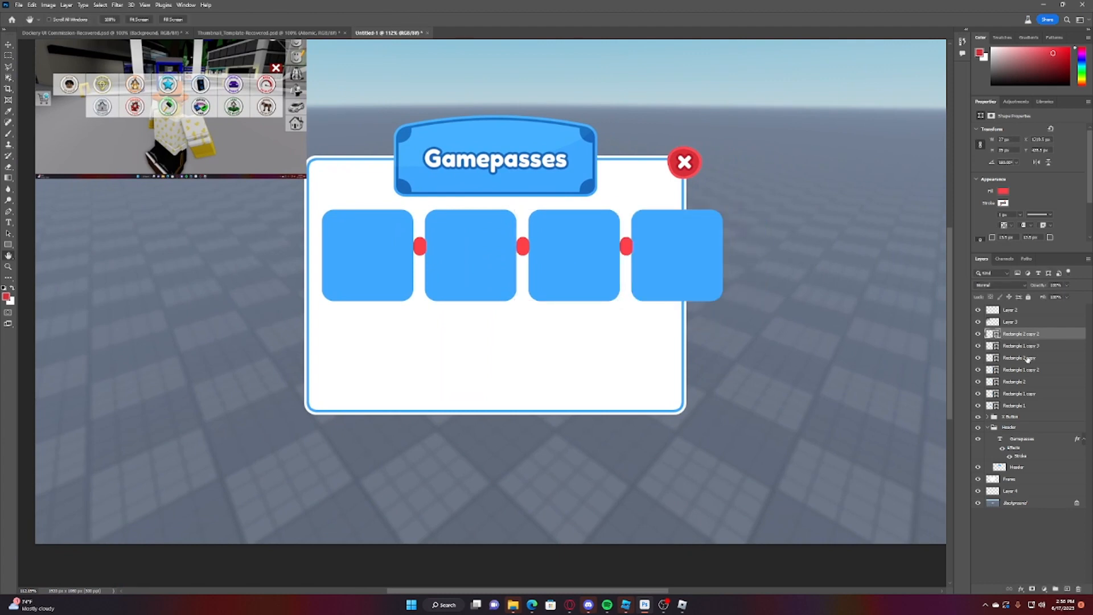
ctrl+click(1028, 357)
ctrl+click(1024, 382)
key(Delete)
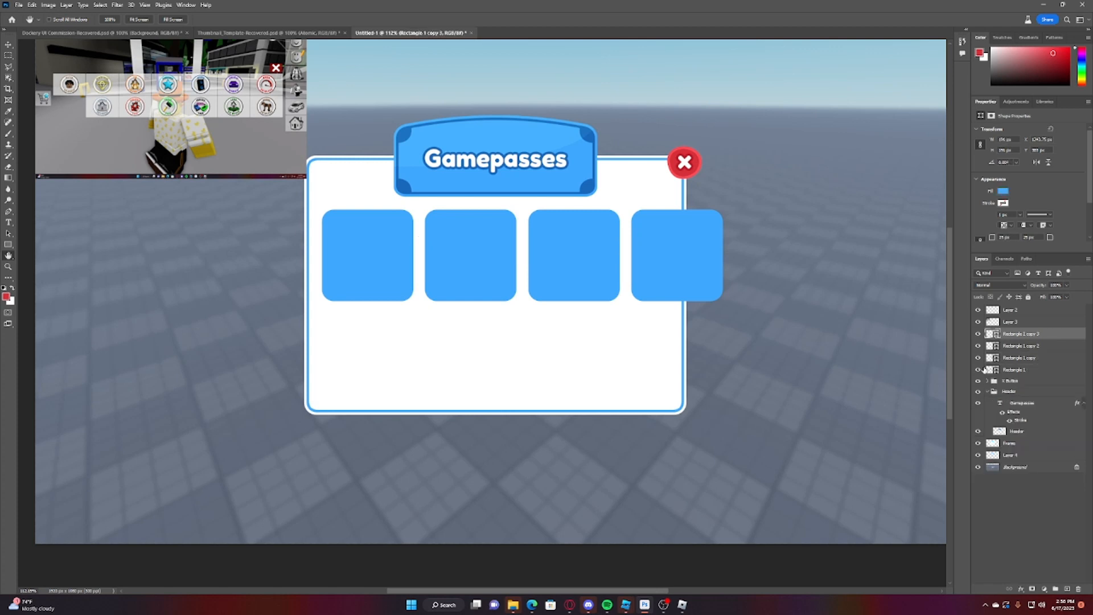
drag(387, 293, 349, 299)
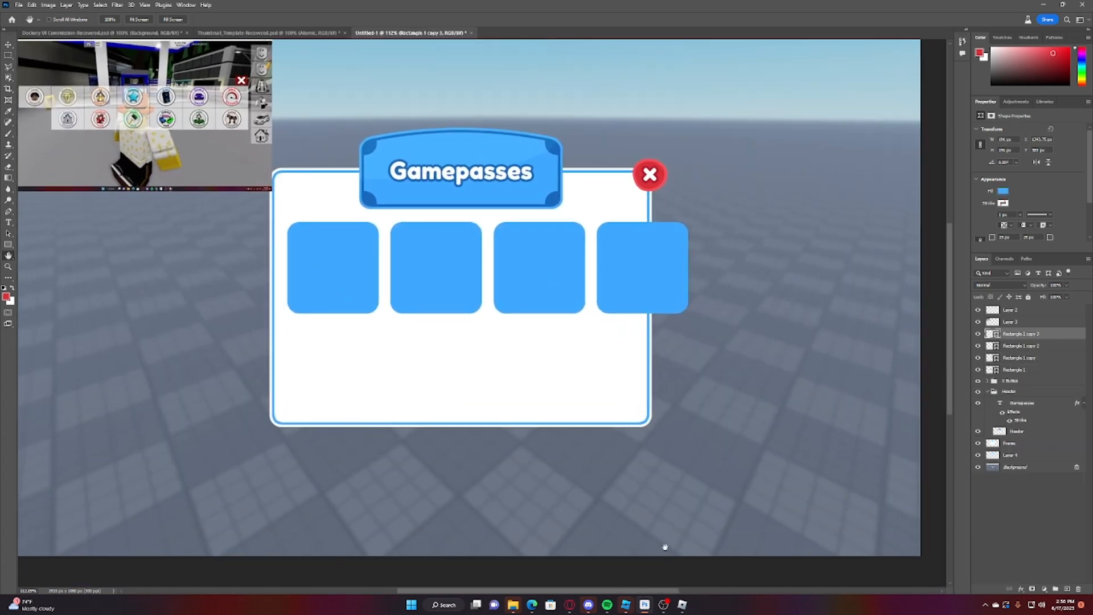
click(664, 605)
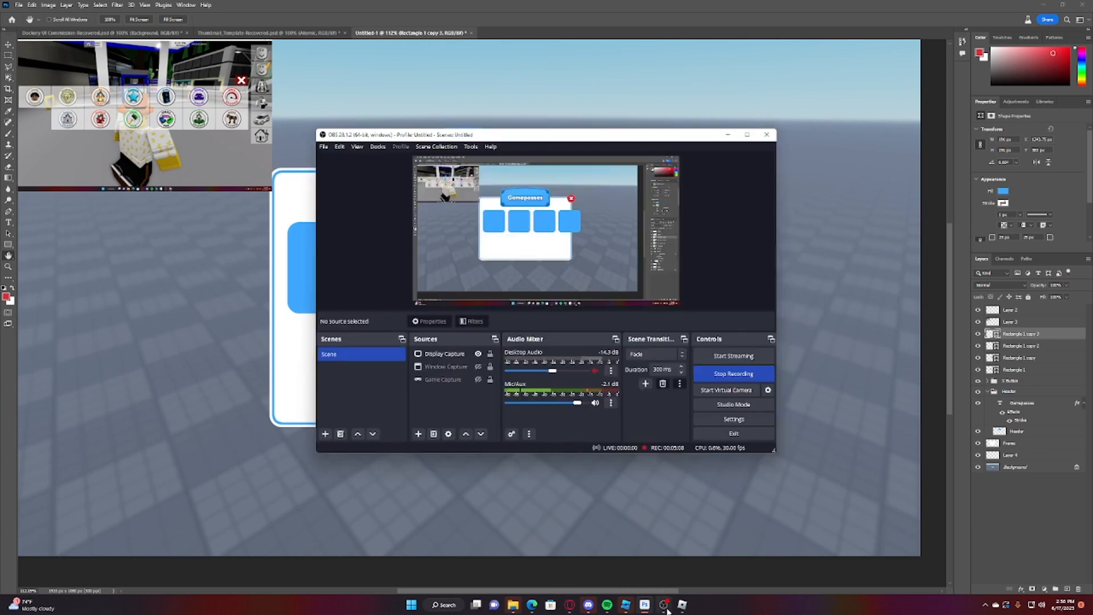
click(729, 392)
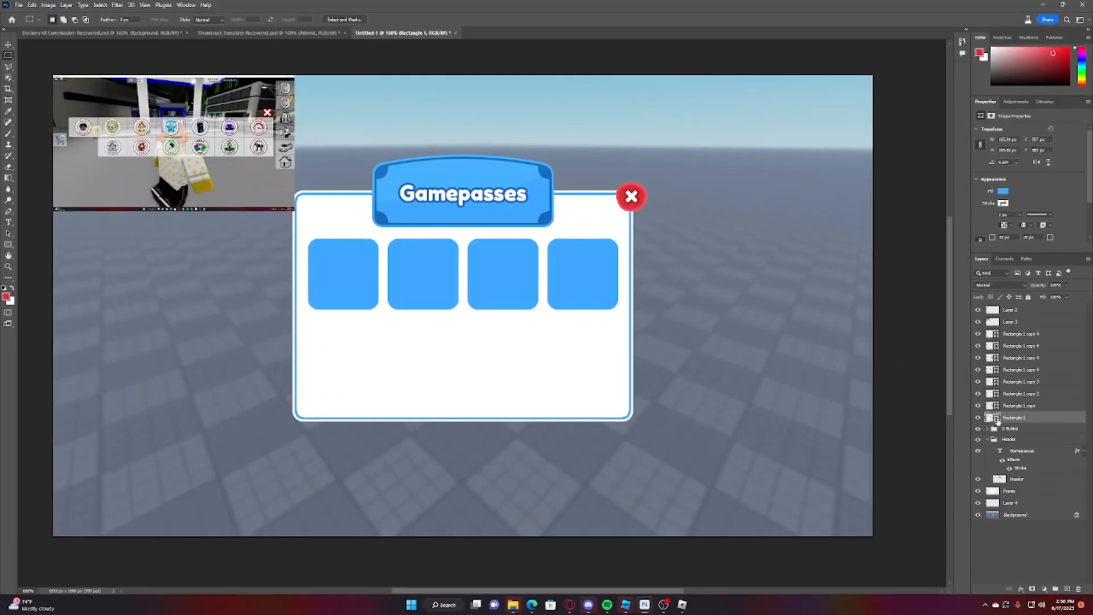
Step: On a new layer, contract the first square's outline selection and fill it with the dark blue sampled from the header border
ctrl+click(991, 418)
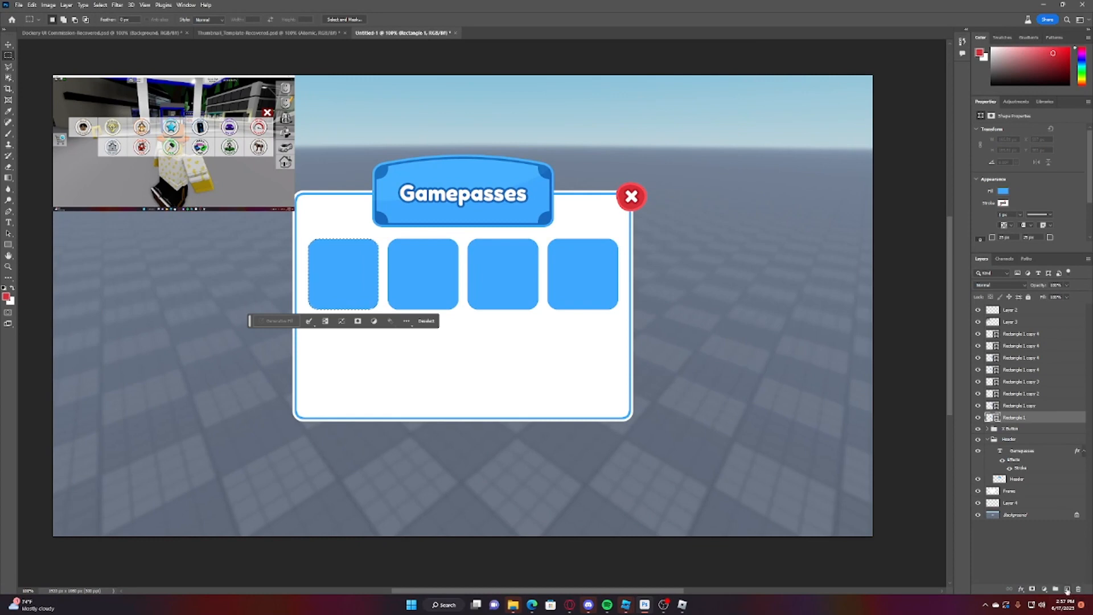
key(ctrl+shift+alt+n)
click(100, 5)
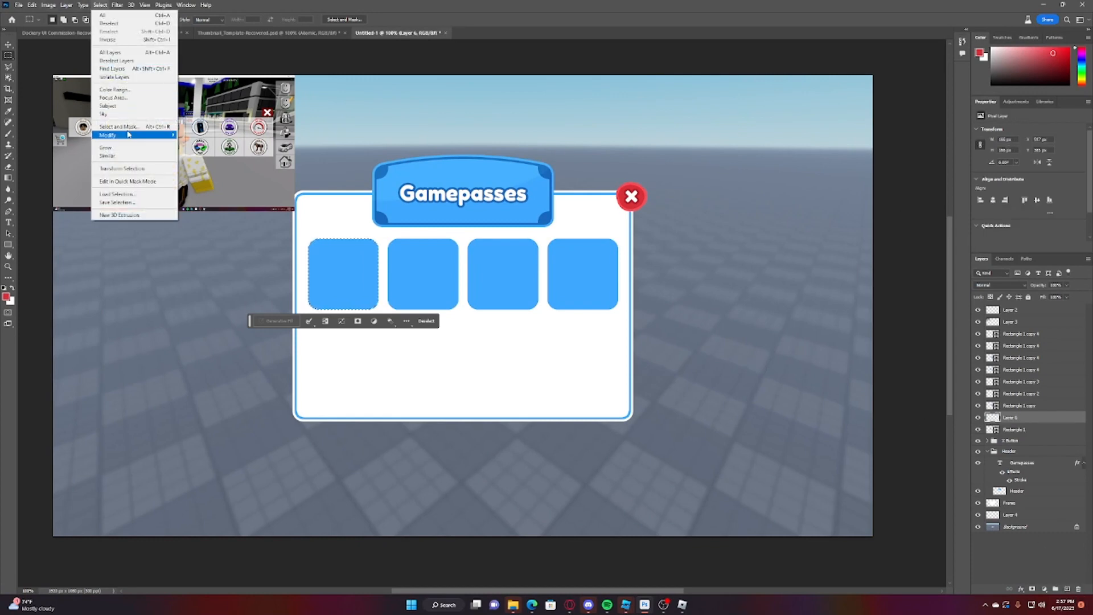
mouse_move(128, 135)
click(218, 165)
key(Return)
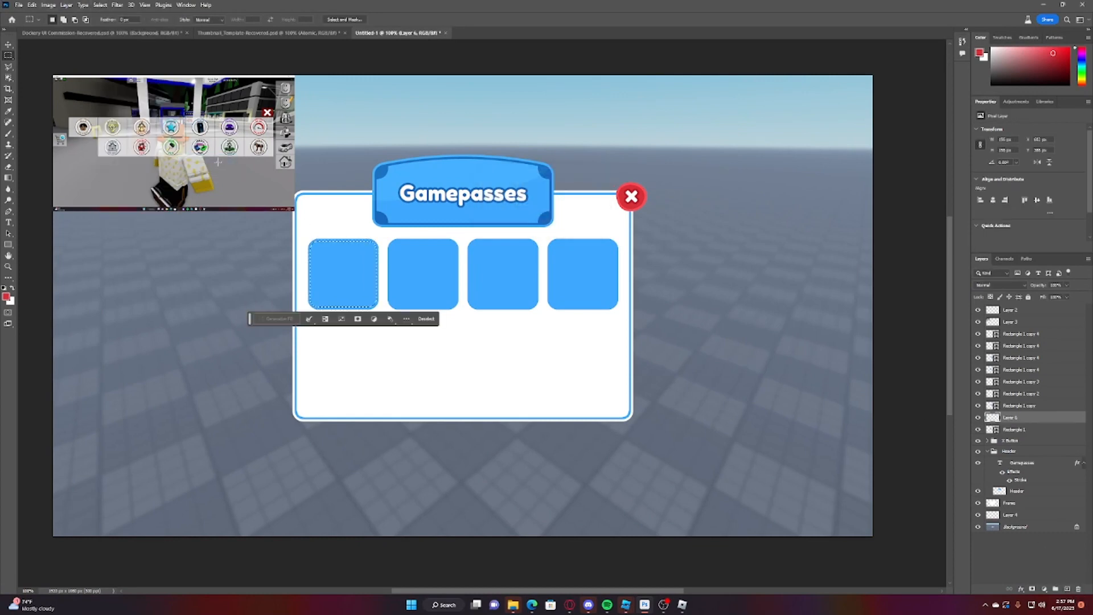
key(i)
click(391, 173)
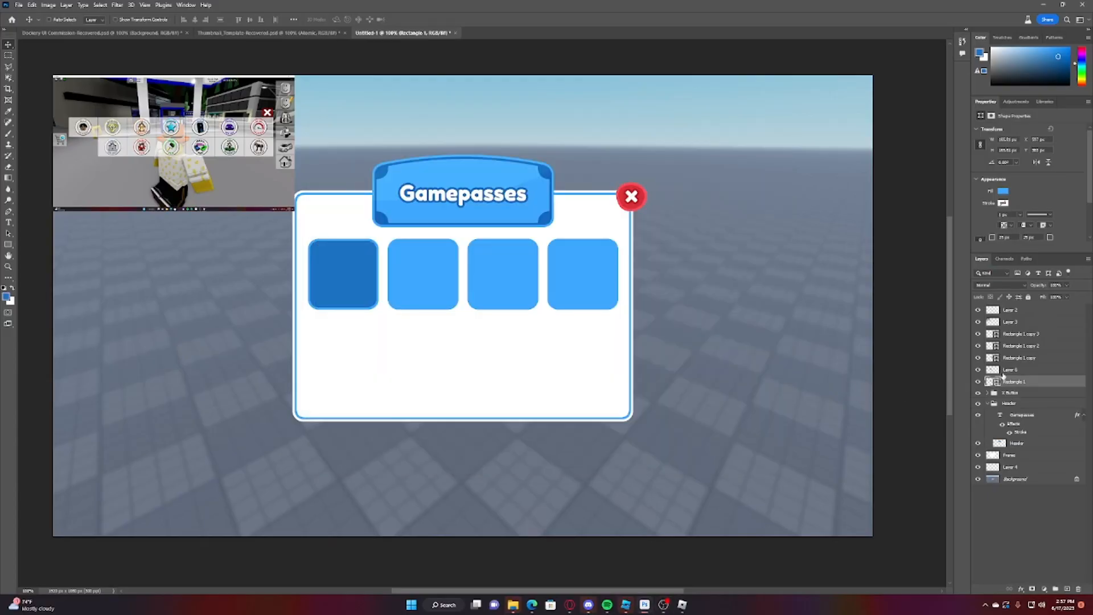
Step: Contract the dark blue layer's selection and delete the area inside it, leaving a thin inner border on the first square
click(1009, 370)
ctrl+click(992, 370)
click(101, 4)
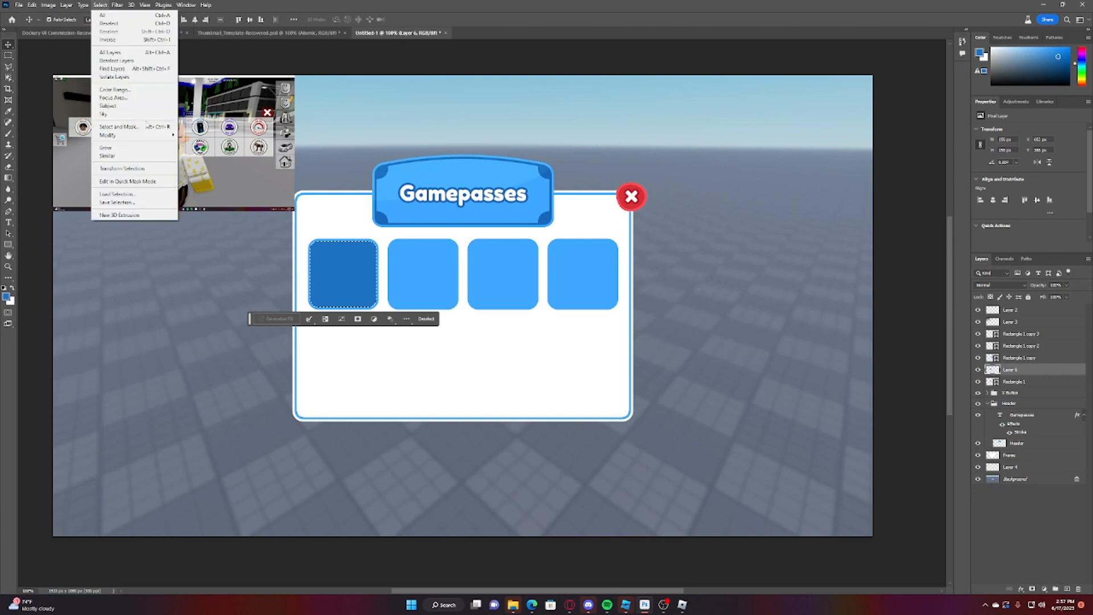
mouse_move(137, 135)
click(228, 164)
key(Return)
key(Delete)
key(ctrl+d)
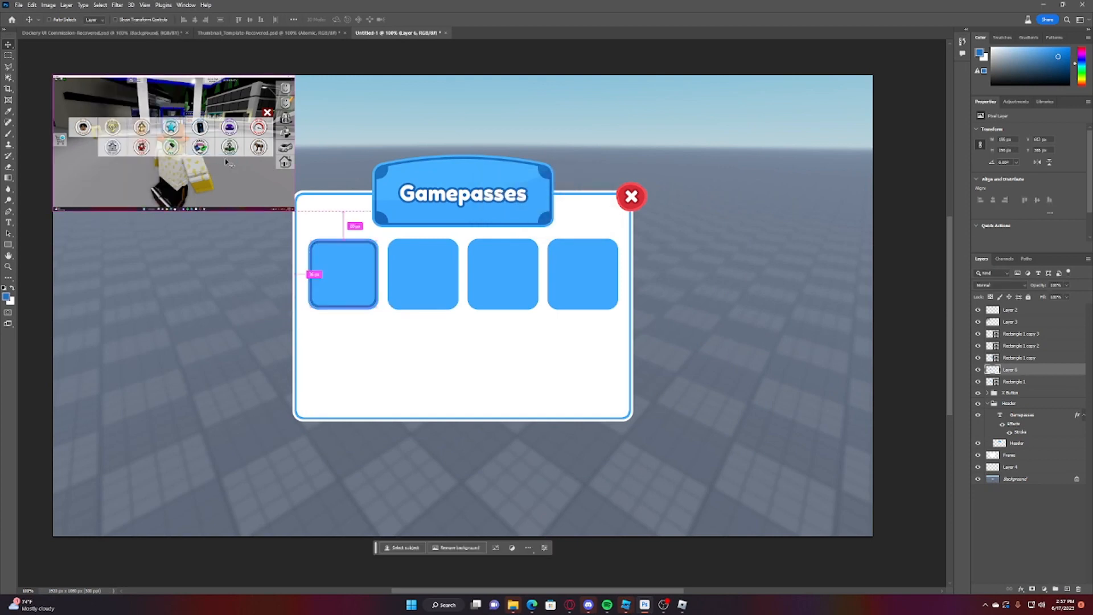
Step: Draw a curved Pen tool shape covering the upper half of the first square and fill it with white
key(ctrl+minus)
key(ctrl+equal)
key(ctrl+equal)
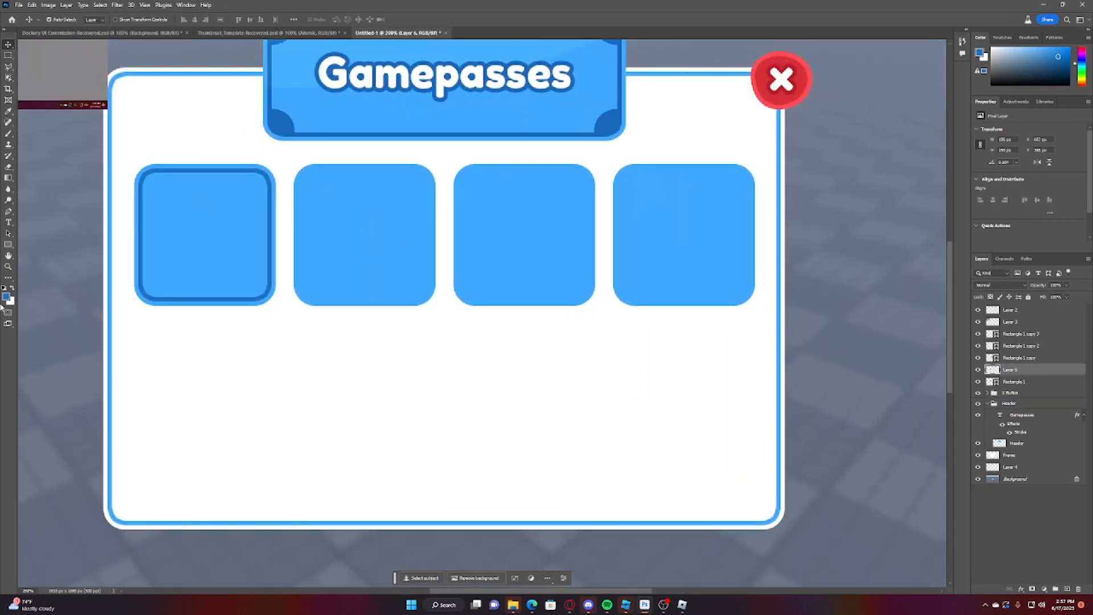
click(8, 212)
click(124, 236)
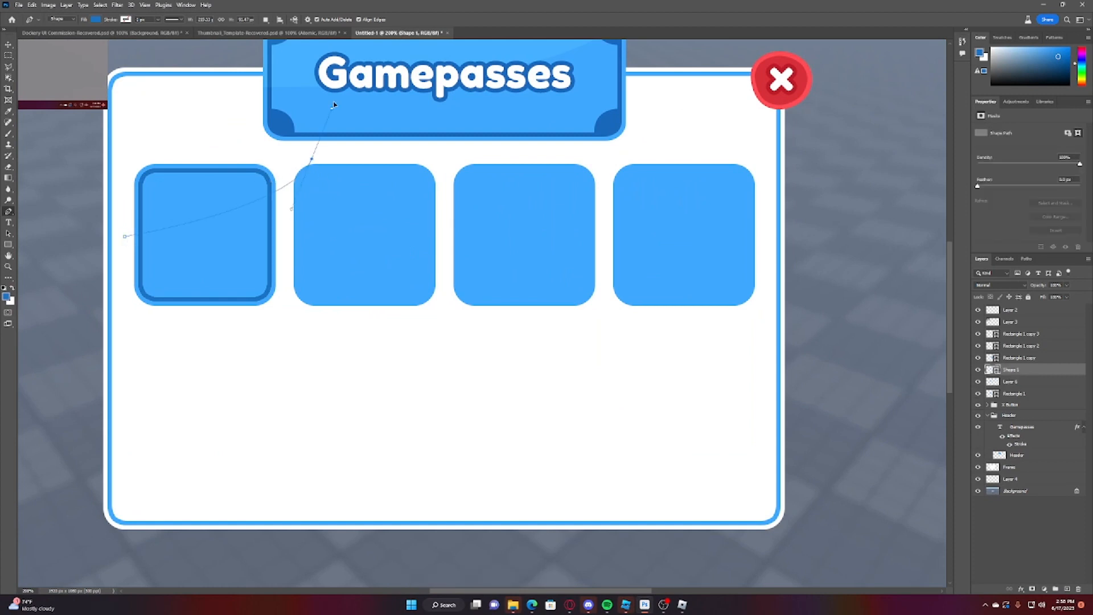
drag(335, 104, 334, 55)
drag(34, 153, 11, 126)
click(96, 20)
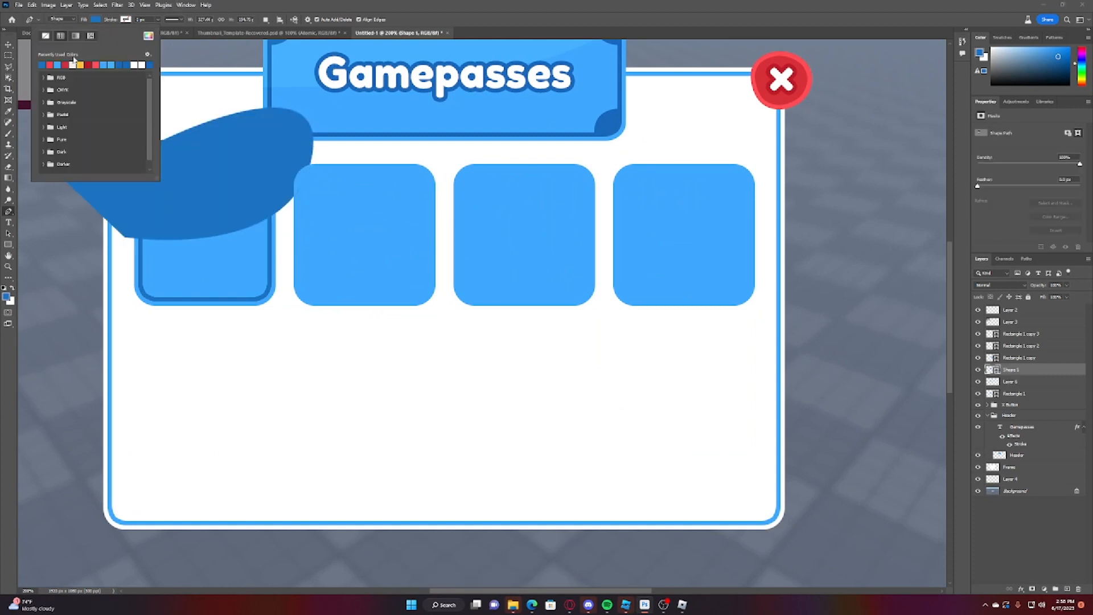
click(135, 64)
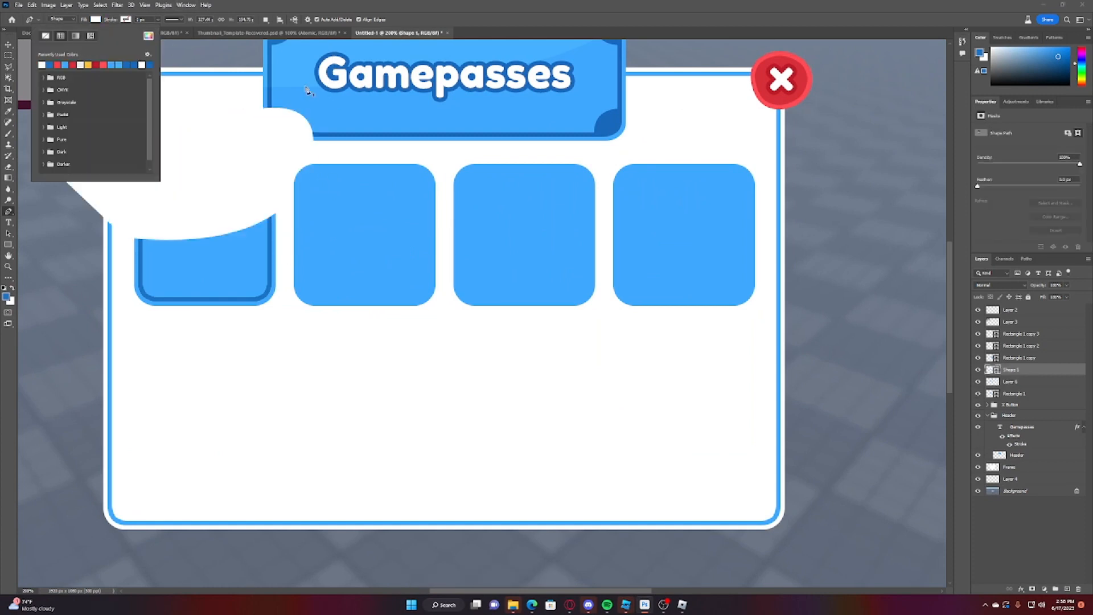
alt+click(1012, 376)
drag(1020, 371, 1027, 385)
key(ctrl+z)
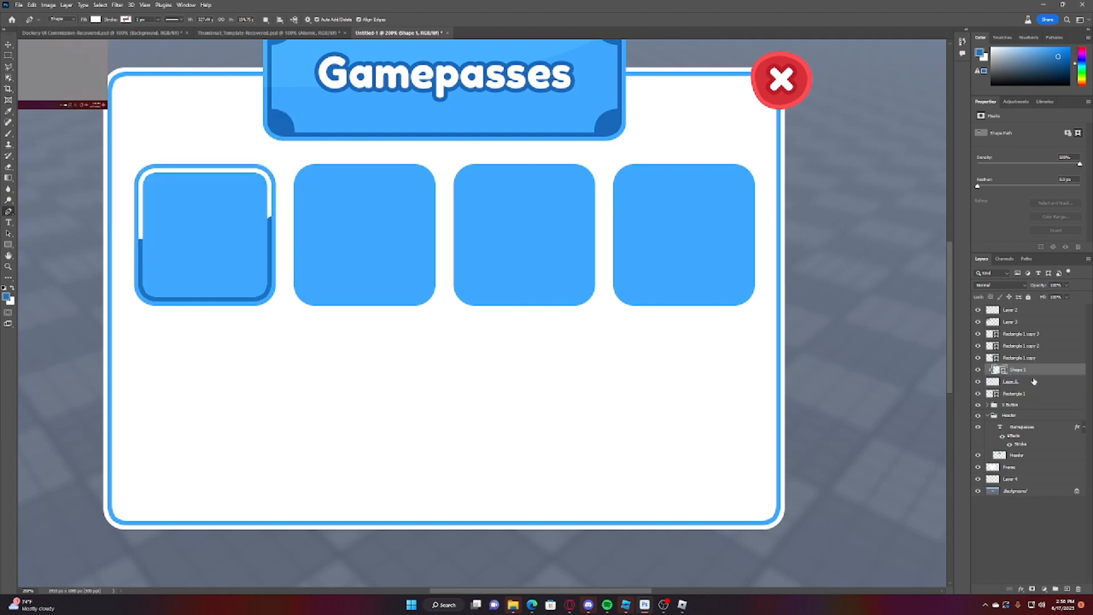
Step: Rasterize the first square, merge its dark blue border layer into it, and clip the white curved shape to the merged layer
click(1033, 381)
ctrl+click(1027, 393)
right_click(1027, 389)
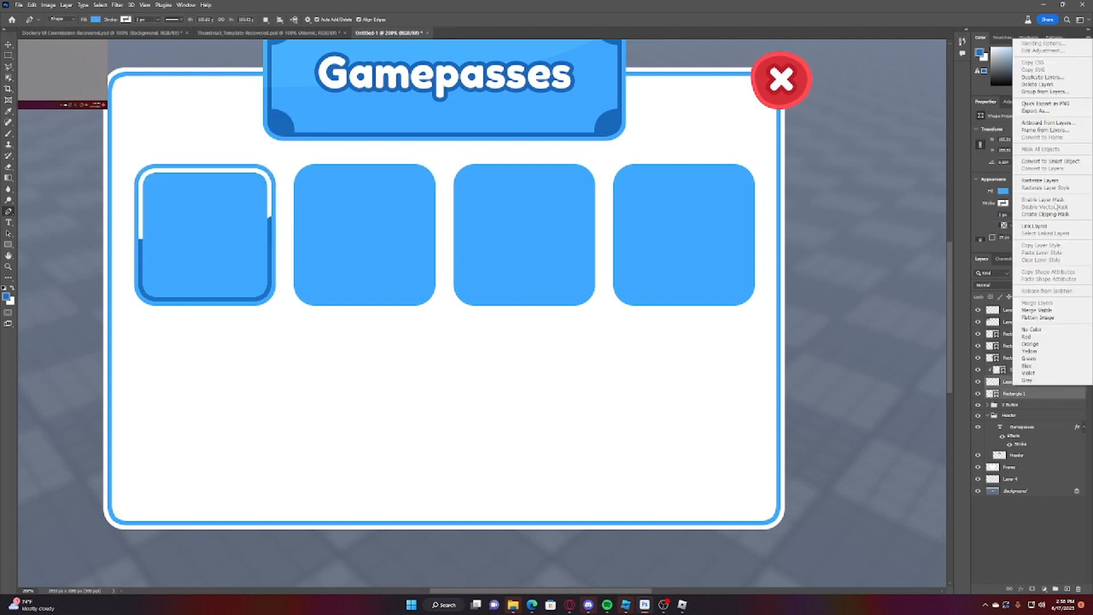
click(1055, 181)
click(1017, 371)
alt+click(1016, 375)
click(1016, 385)
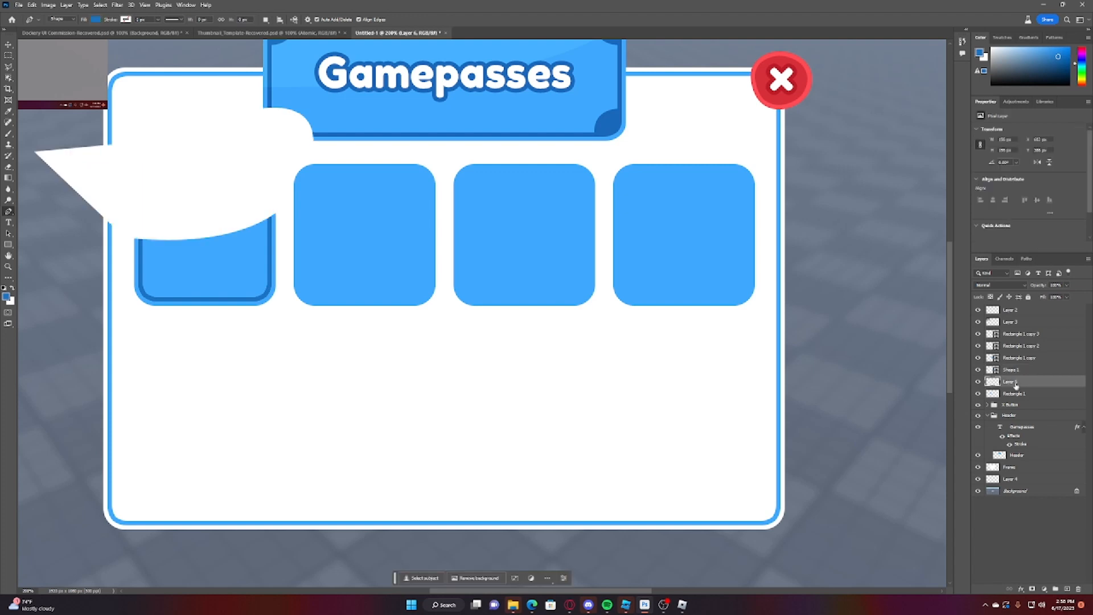
key(ctrl+e)
alt+click(1014, 375)
click(1015, 370)
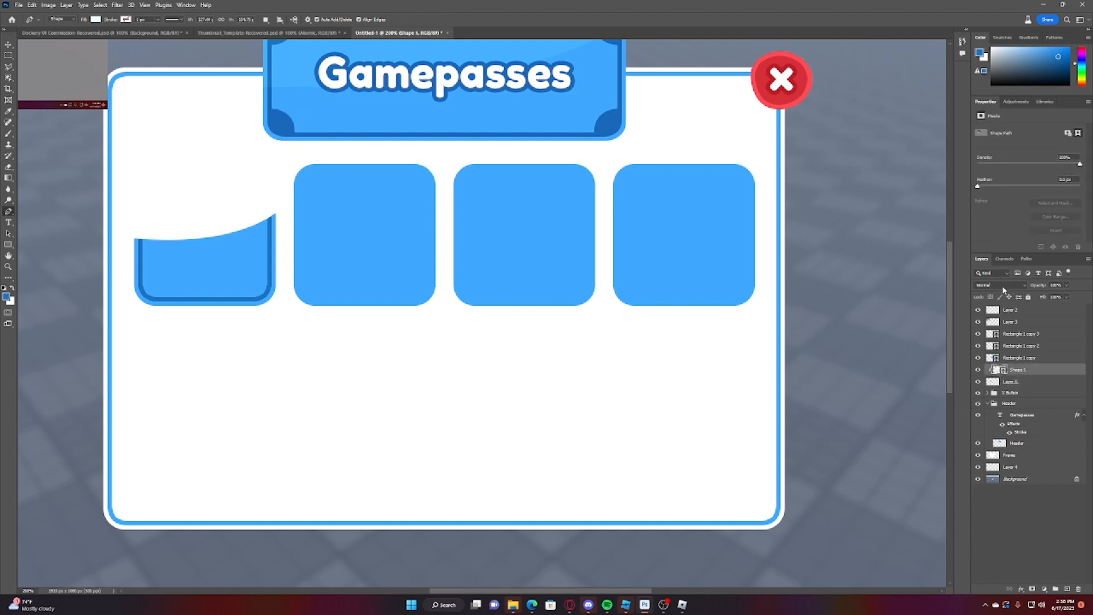
Step: Set the white highlight to Overlay at about 17% opacity and merge it with the first square
click(1002, 285)
click(994, 381)
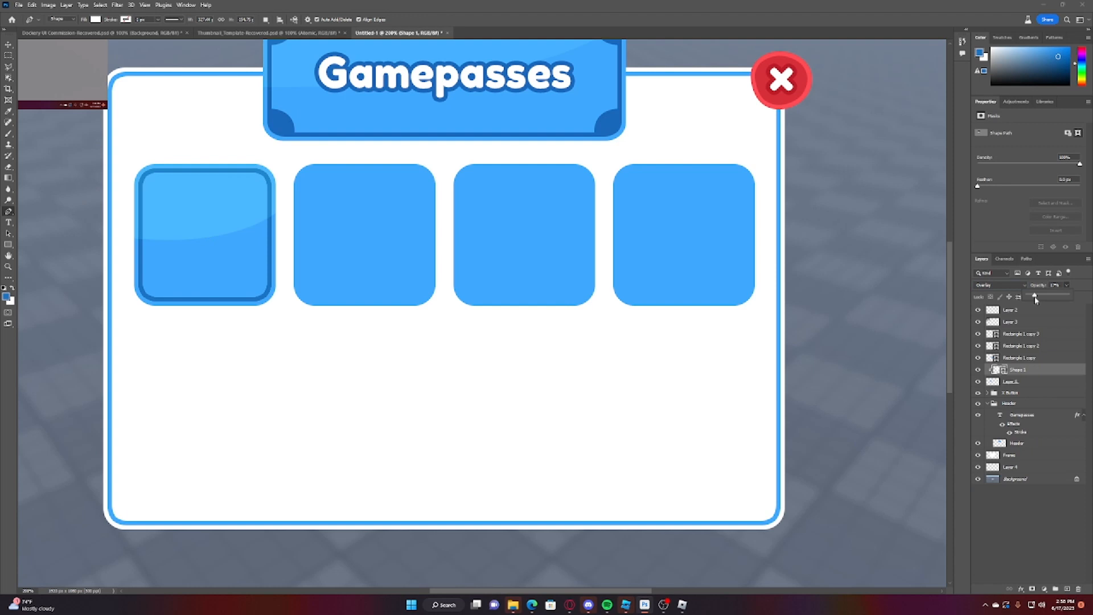
shift+click(1025, 380)
key(ctrl+e)
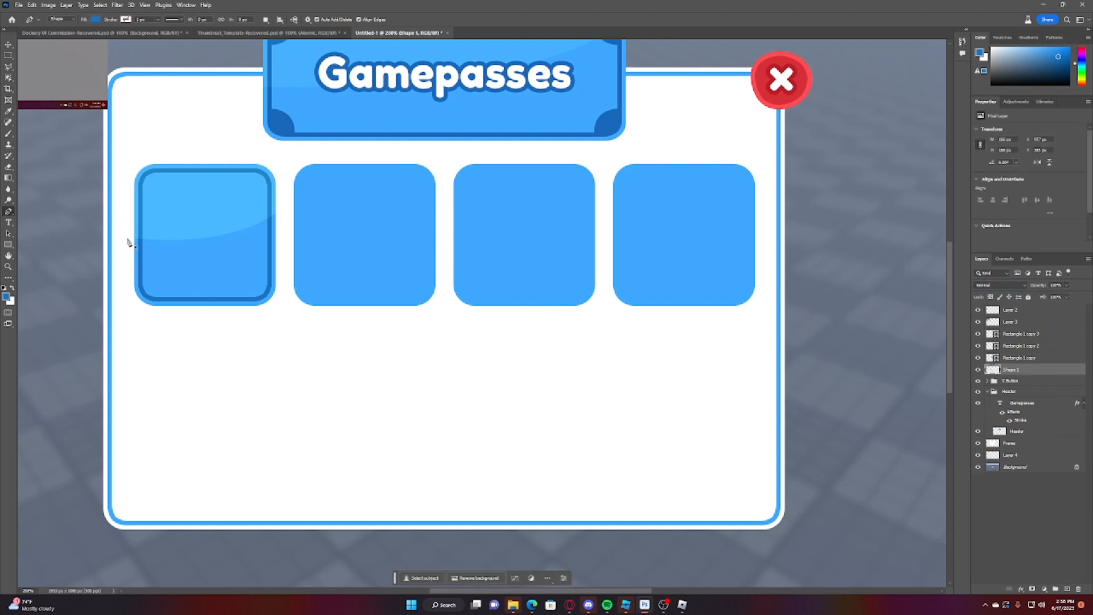
Step: Add the white text "Name" in Fredoka One on the first square
click(8, 222)
click(9, 255)
drag(224, 290, 452, 445)
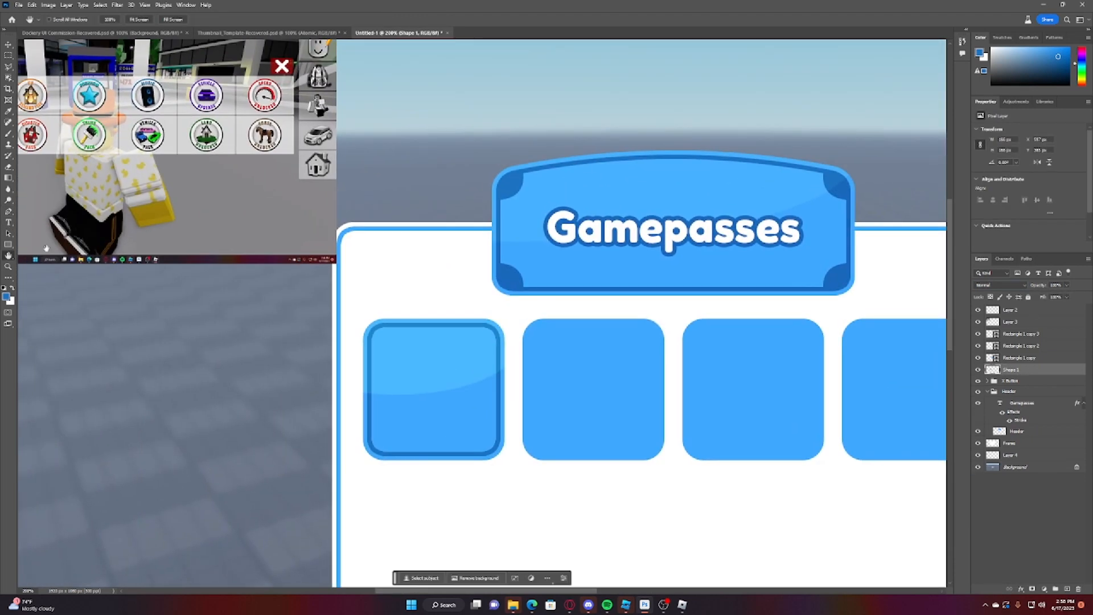
click(7, 221)
click(420, 356)
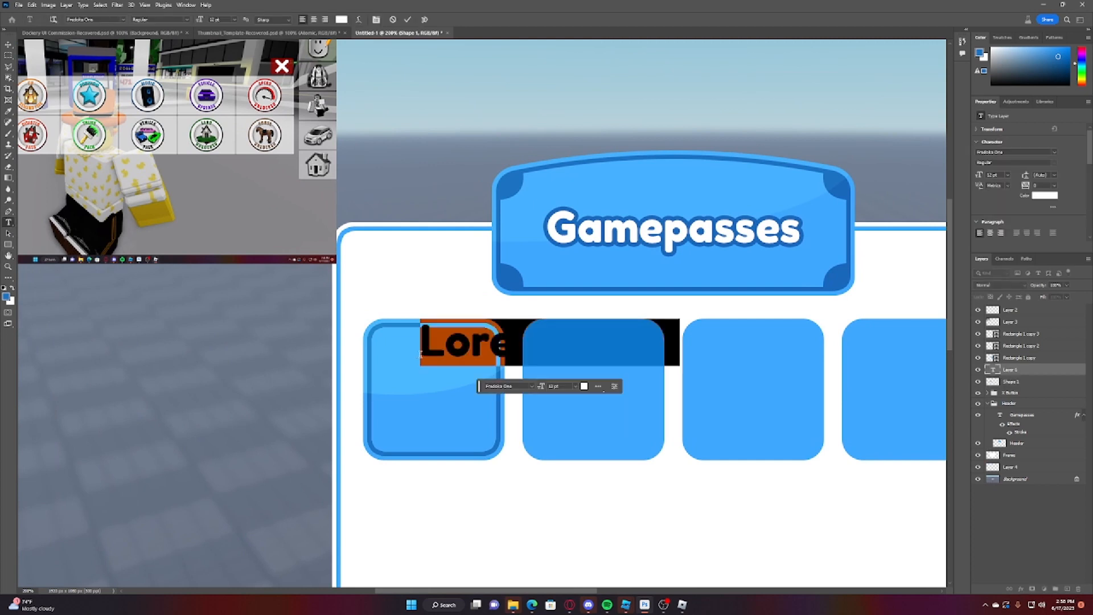
text(Nam)
click(8, 44)
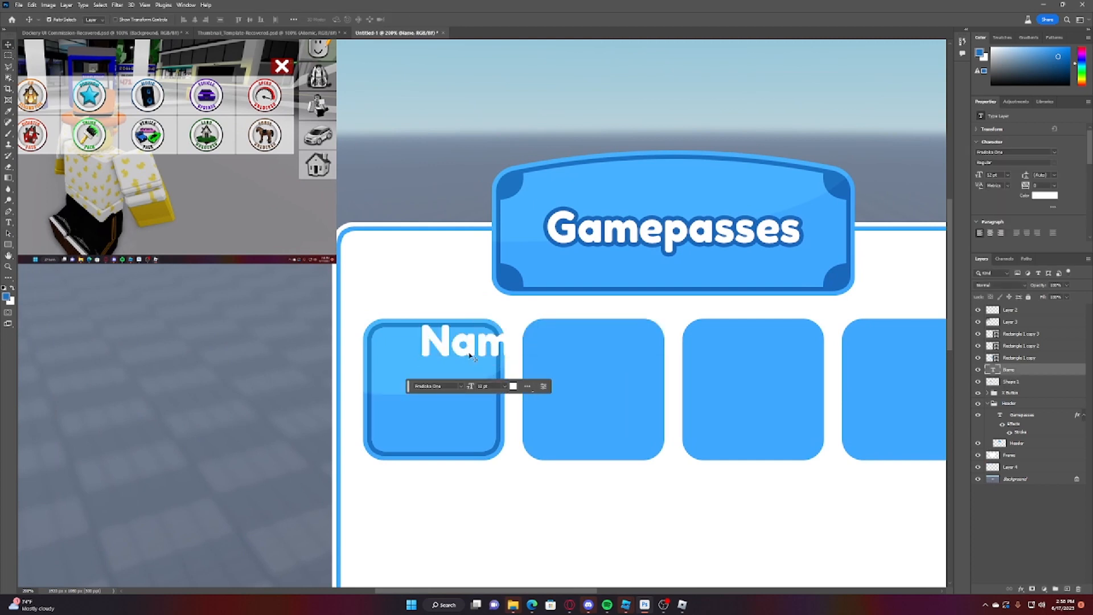
Step: Scale down the "Name" label and centre it near the upper edge of the first square
drag(470, 354, 432, 373)
key(ctrl+t)
drag(497, 388, 449, 356)
key(Return)
key(ctrl+minus)
key(ctrl+minus)
key(ctrl+minus)
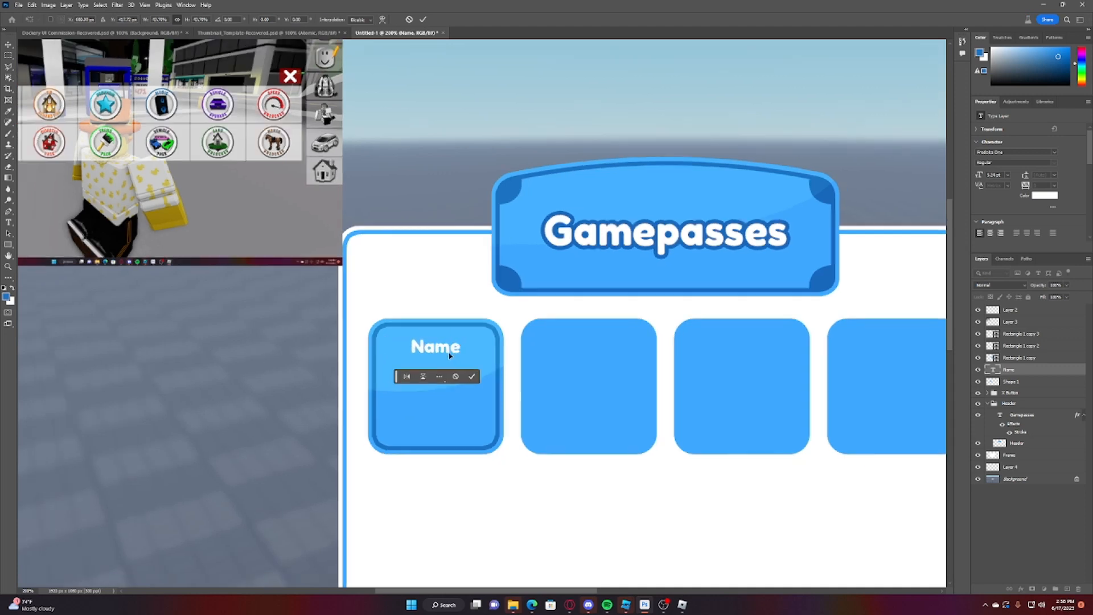
key(ctrl+plus)
key(ctrl+plus)
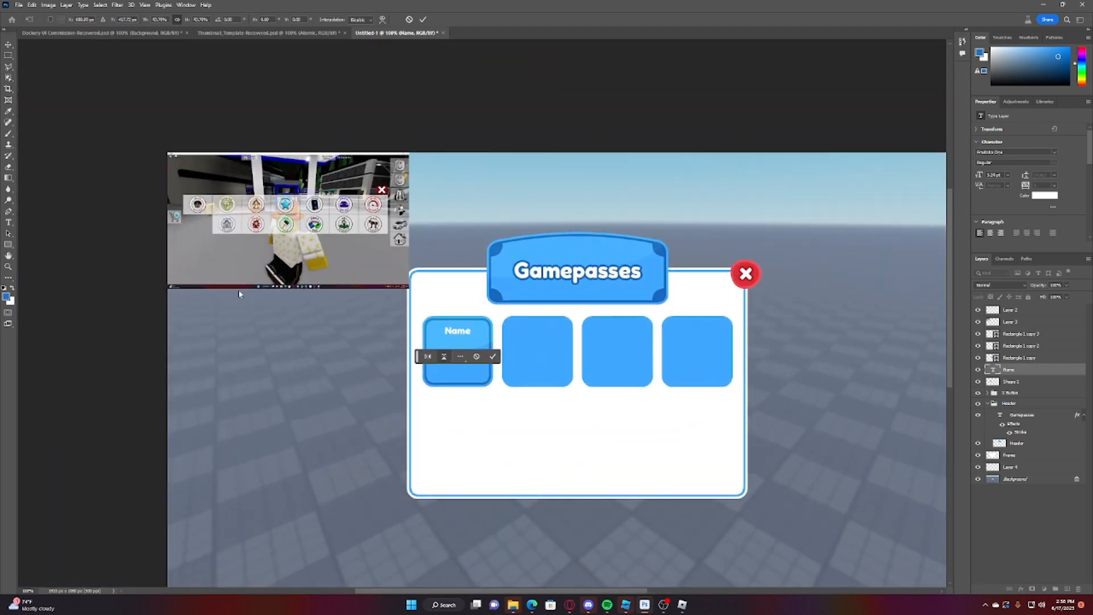
Step: Recolour the "Name" label with the dark blue sampled from the header's corner ornament
click(9, 223)
click(445, 340)
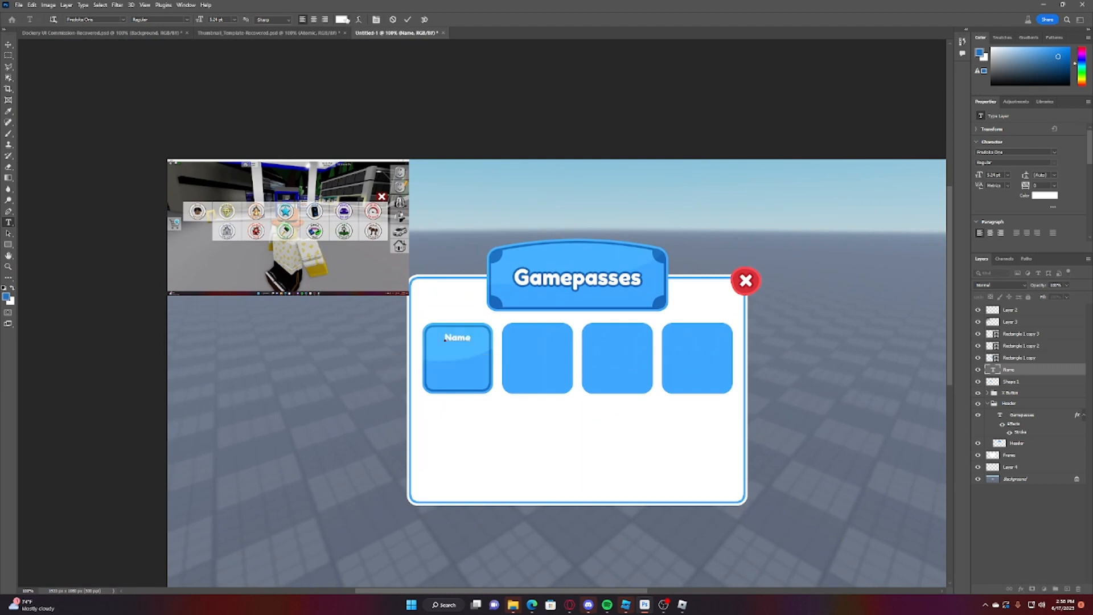
click(343, 19)
click(661, 300)
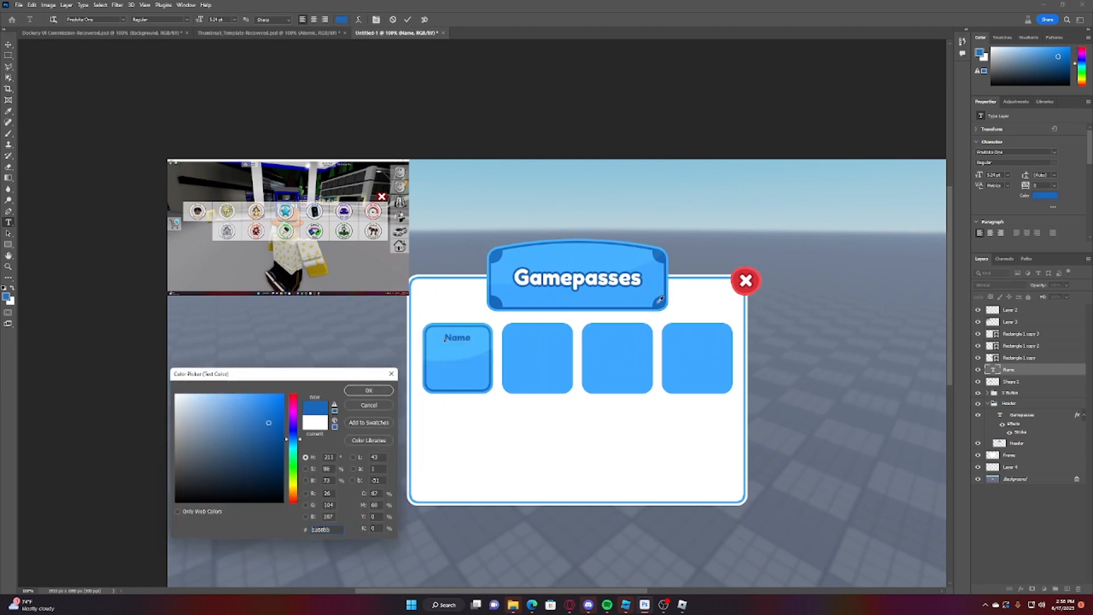
click(380, 391)
Step: Group the "Name" label with the finished square and name the group "Box"
shift+click(1025, 384)
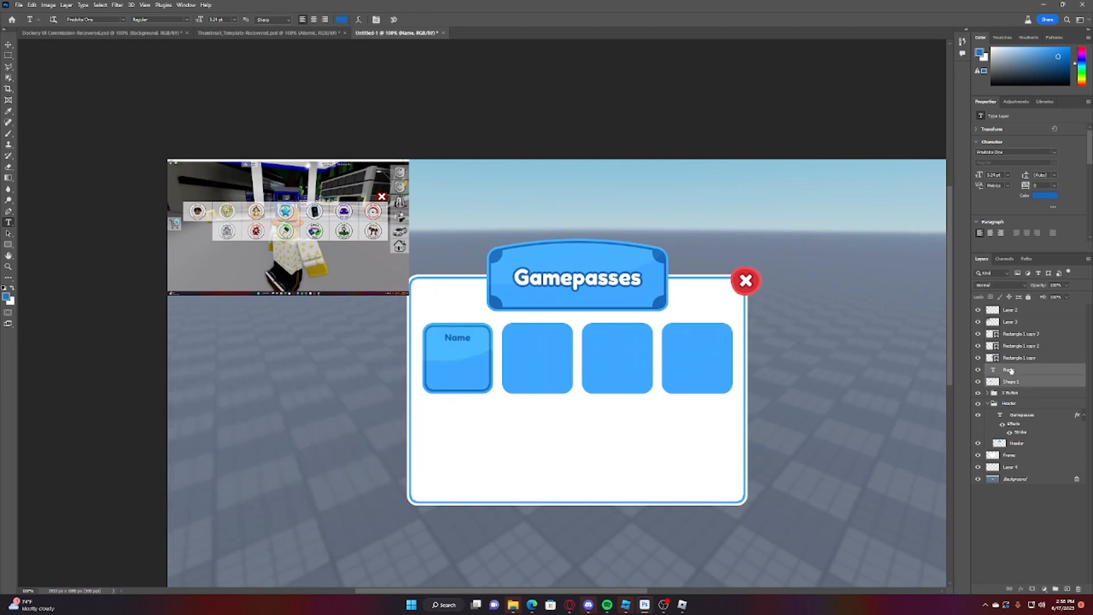
key(ctrl+g)
double_click(1012, 369)
text(Box)
key(Return)
Step: Duplicate the Box group and place the copies over the three remaining plain squares
key(ctrl+j)
key(ctrl+t)
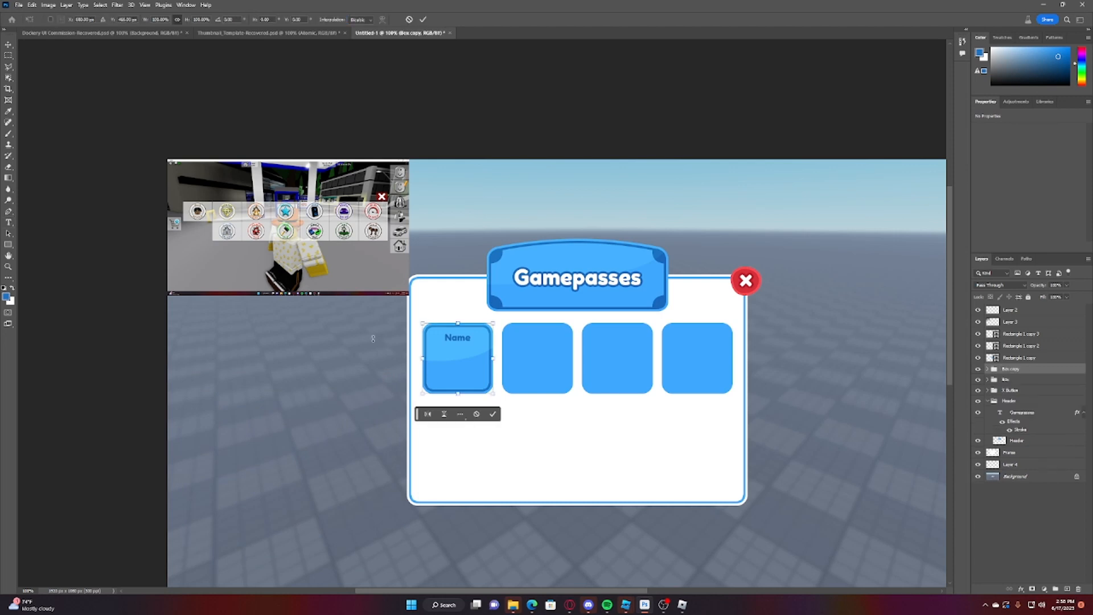
drag(462, 369, 686, 357)
key(Return)
key(t)
Step: Duplicate the four boxes downward as a second row and delete the leftover plain square layers
shift+click(1044, 380)
key(ctrl+j)
key(ctrl+t)
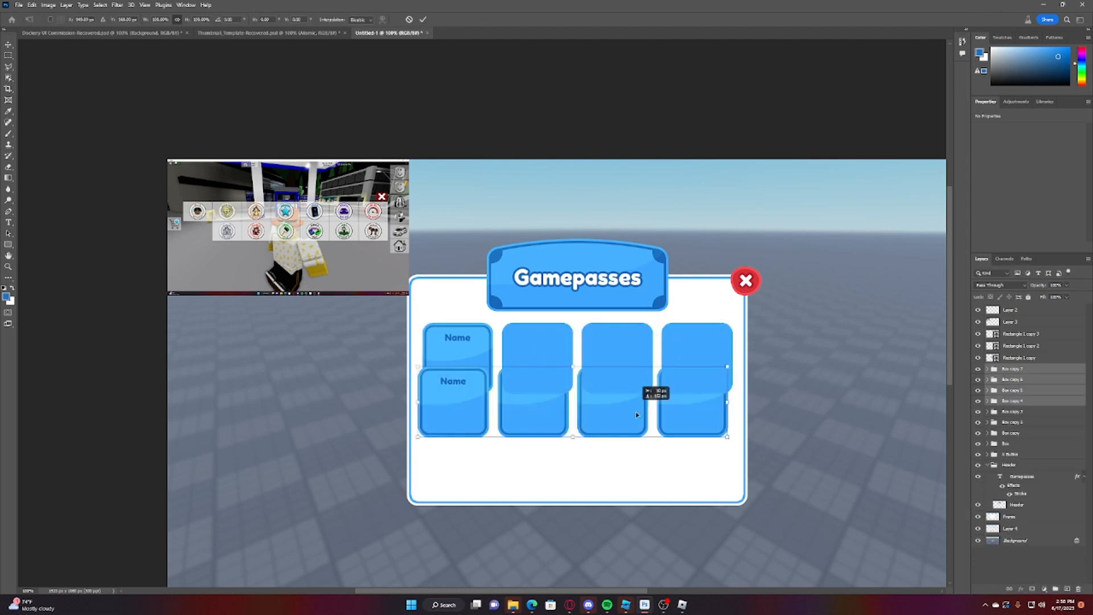
right_click(1020, 334)
click(982, 335)
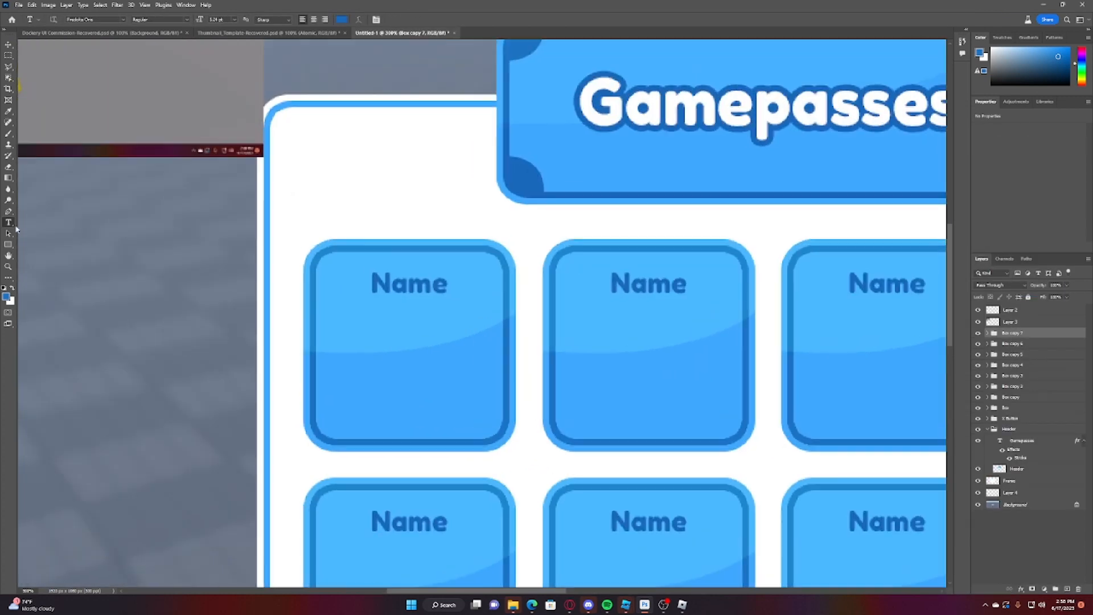
Step: Place a red spacer between the two rows and duplicate it with the lower row downward to form a third row
mouse_move(516, 315)
mouse_down()
mouse_move(543, 351)
mouse_move(456, 462)
mouse_up()
click(95, 19)
key(Escape)
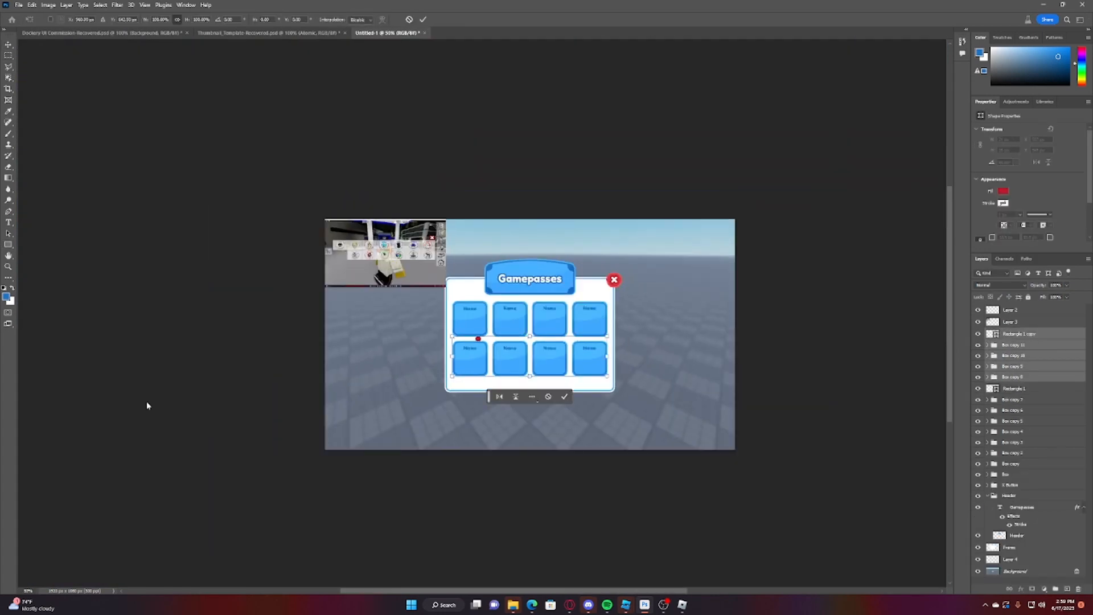
key(Return)
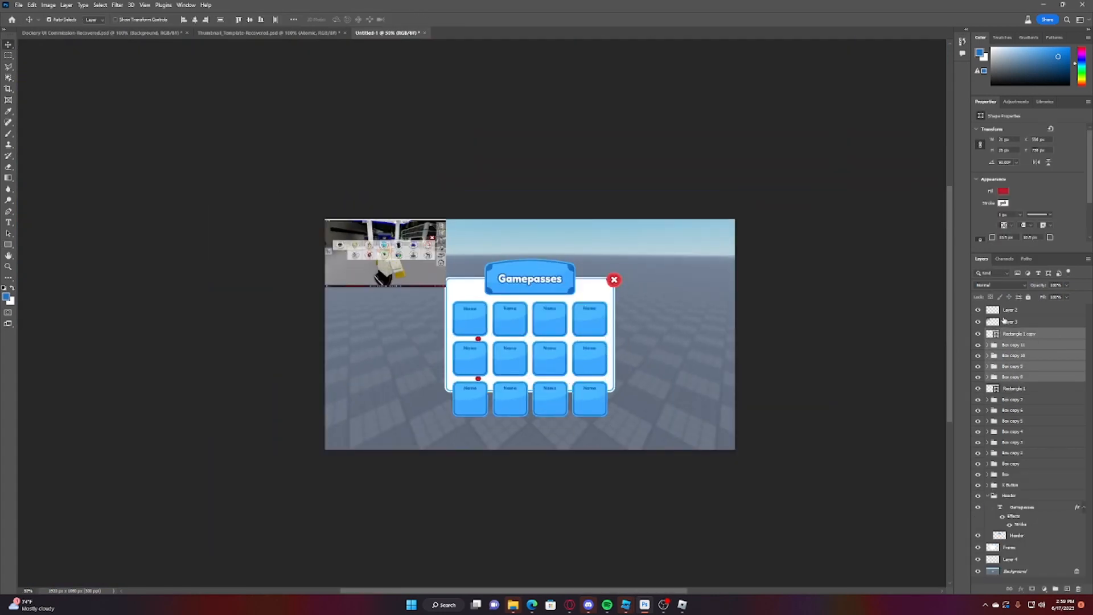
Step: Group the third-row boxes and delete the red spacer layers between the rows
key(Return)
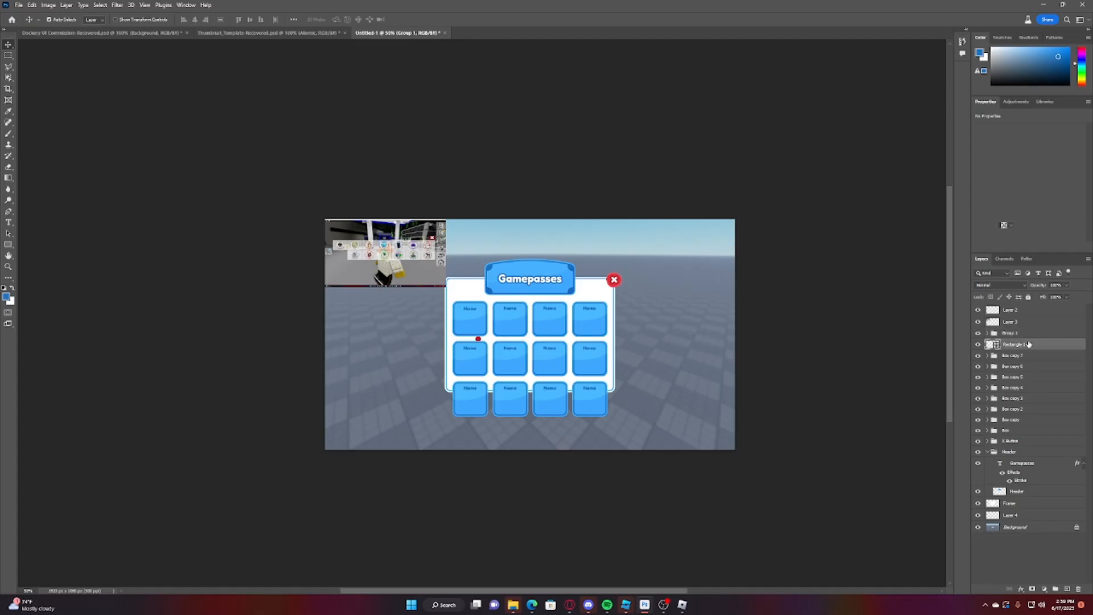
right_click(1025, 344)
click(979, 303)
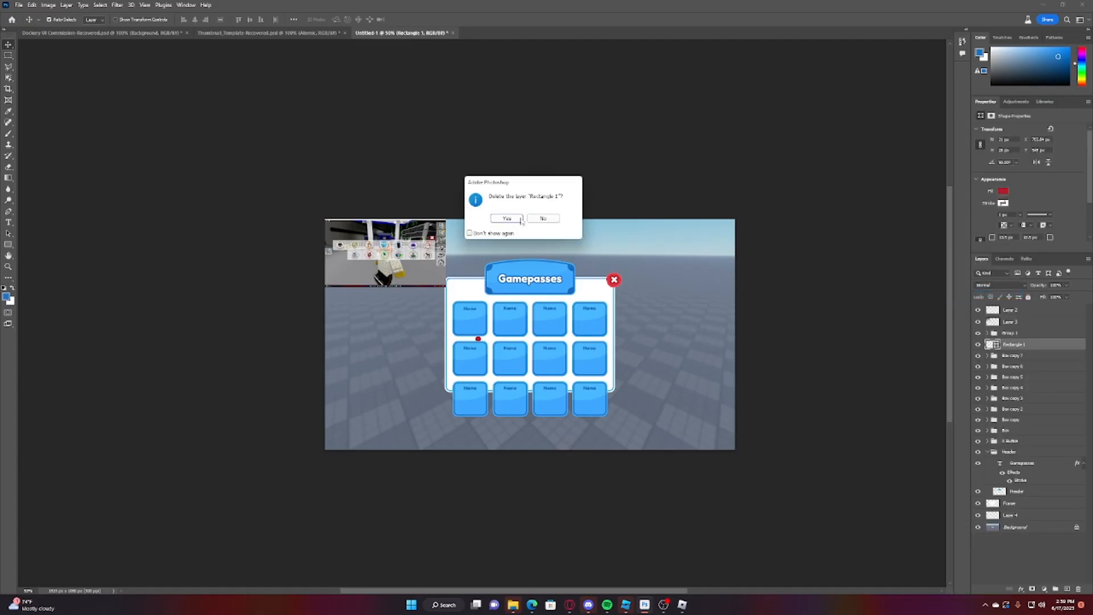
click(507, 219)
Step: Add a layer mask to the third-row group and erase its lower part with a soft round brush so it fades at the frame's bottom edge
click(1011, 334)
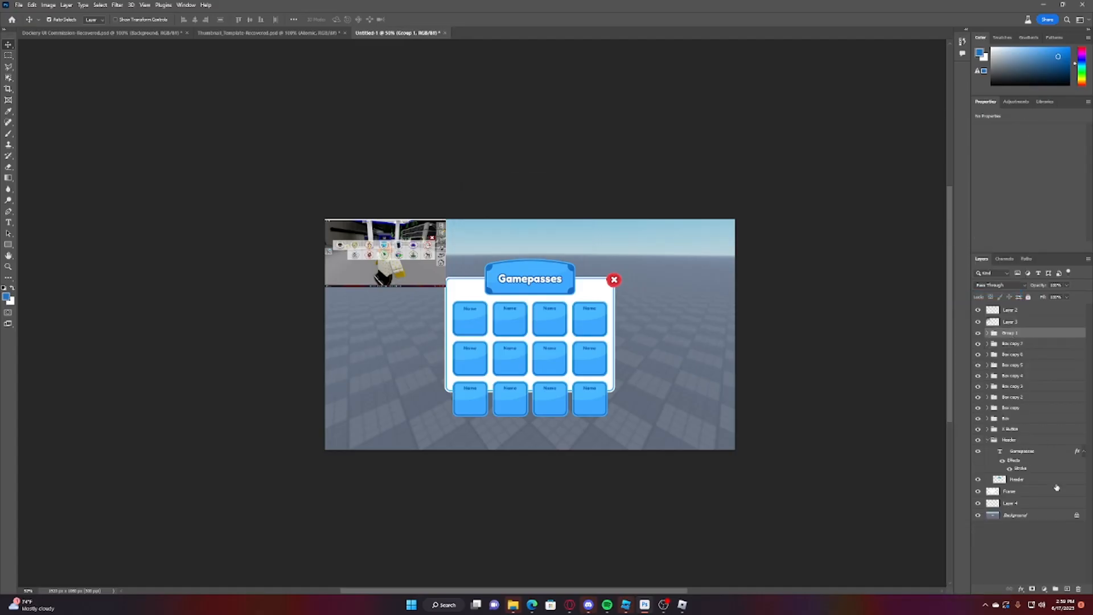
click(1033, 589)
click(9, 167)
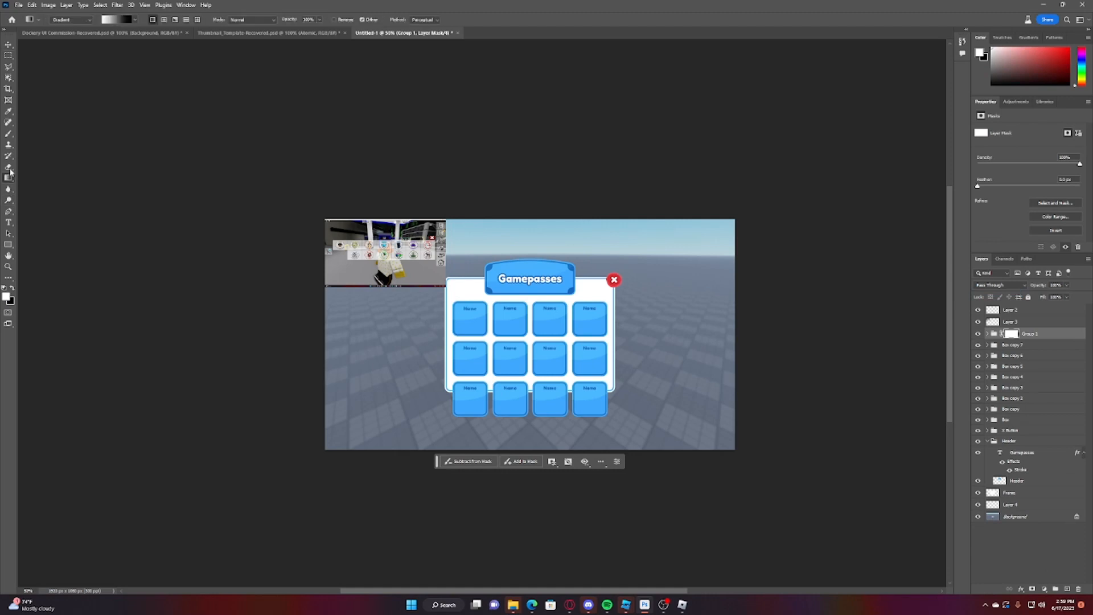
click(54, 20)
click(32, 99)
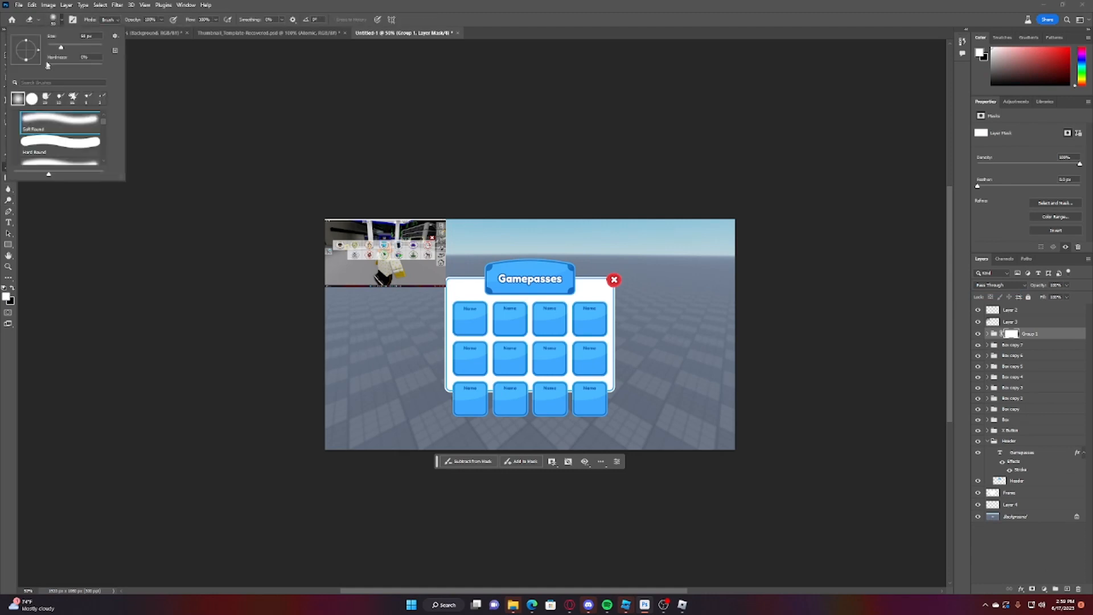
mouse_move(436, 407)
mouse_down()
mouse_move(619, 419)
mouse_move(443, 422)
mouse_move(724, 421)
mouse_move(419, 412)
mouse_up()
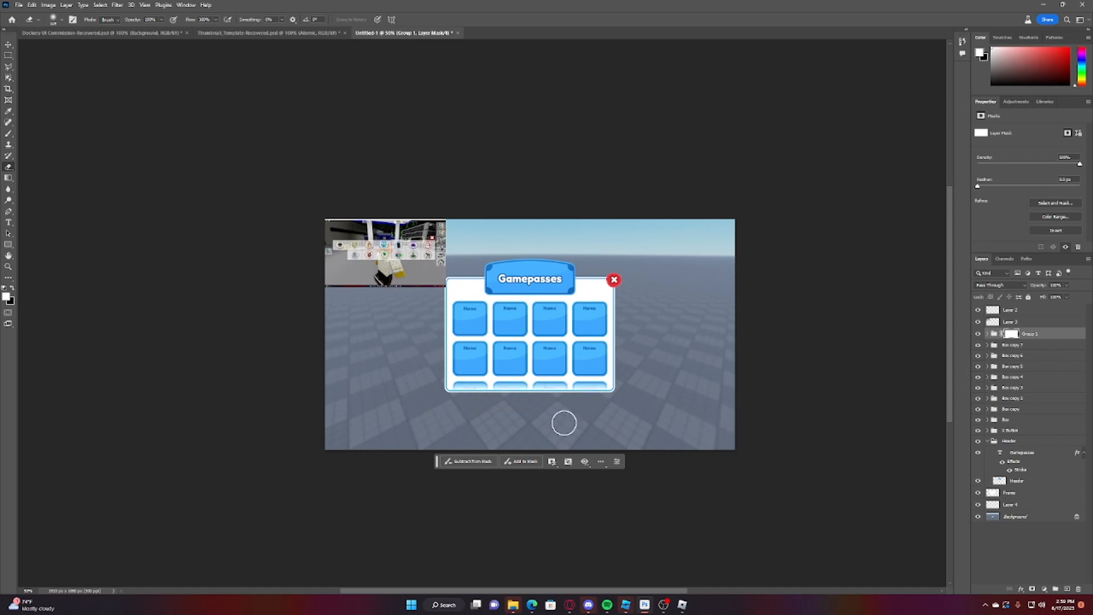
Step: Slightly lower the opacity of the masked third-row box group
click(1068, 285)
drag(1069, 294, 1047, 297)
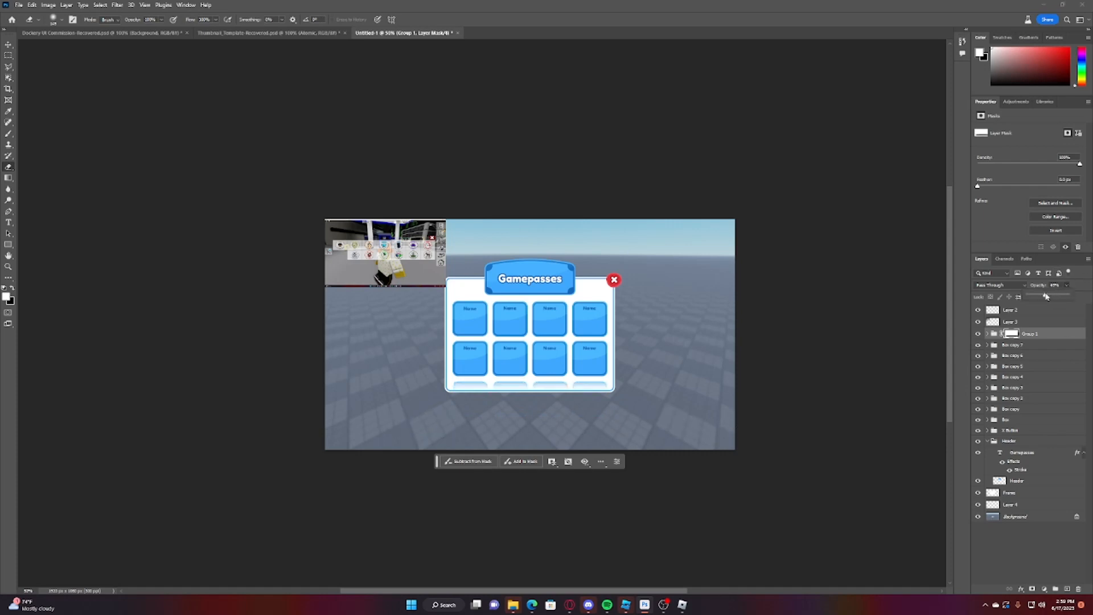
key(b)
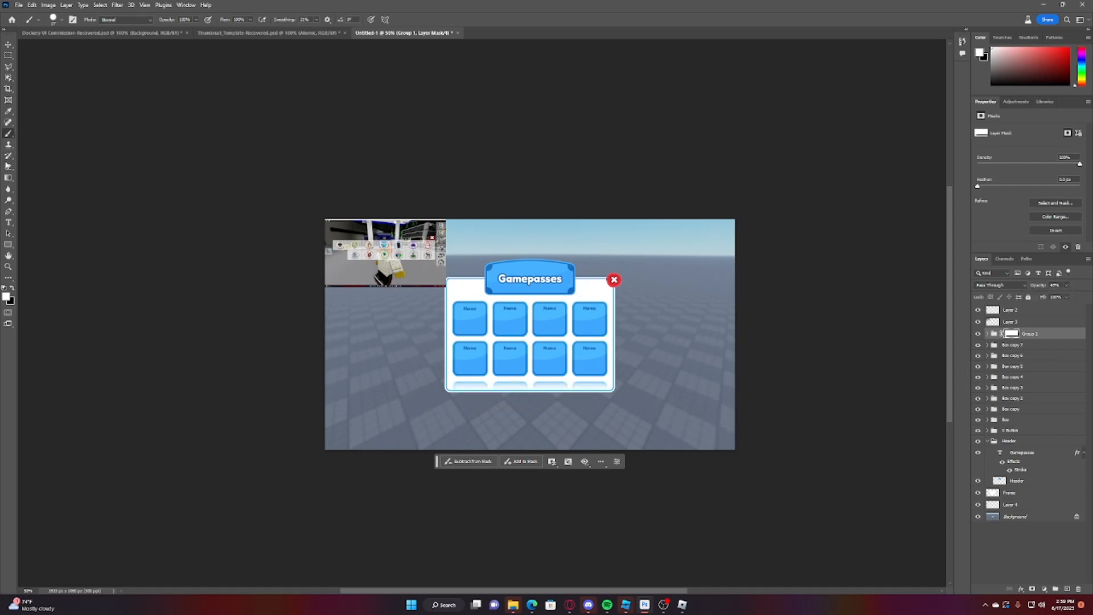
Step: Draw a narrow rounded scrollbar about 6 px wide and 51 px tall beside the last box in the first row
click(8, 257)
drag(585, 298, 497, 329)
key(ctrl+plus)
key(ctrl+plus)
key(ctrl+plus)
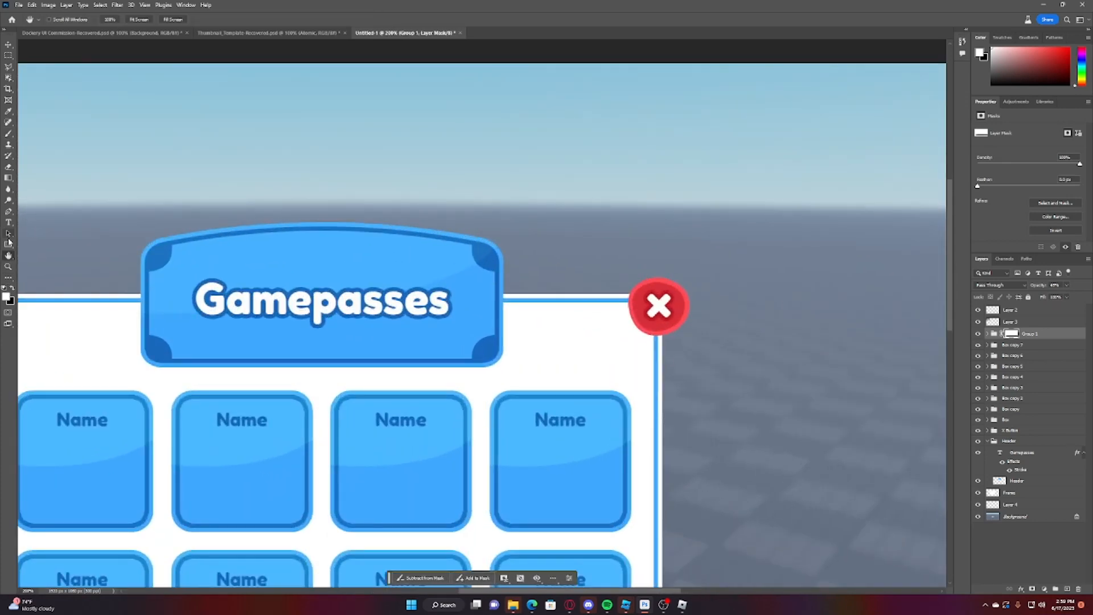
click(8, 244)
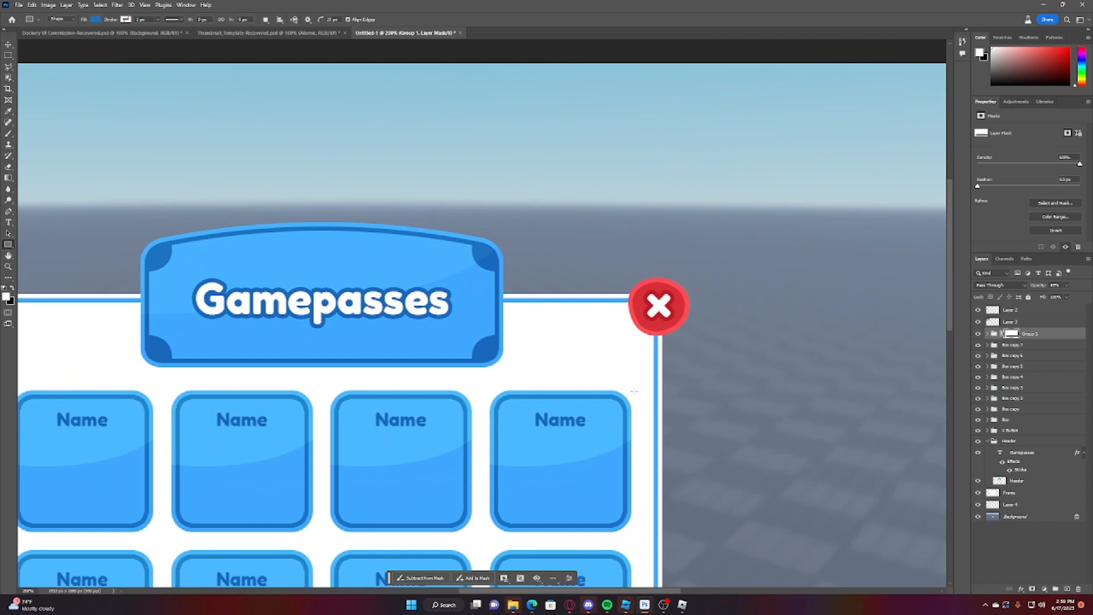
drag(634, 392, 639, 434)
Step: Fill the scrollbar with the light blue sampled from the frame's outline
click(96, 20)
click(148, 36)
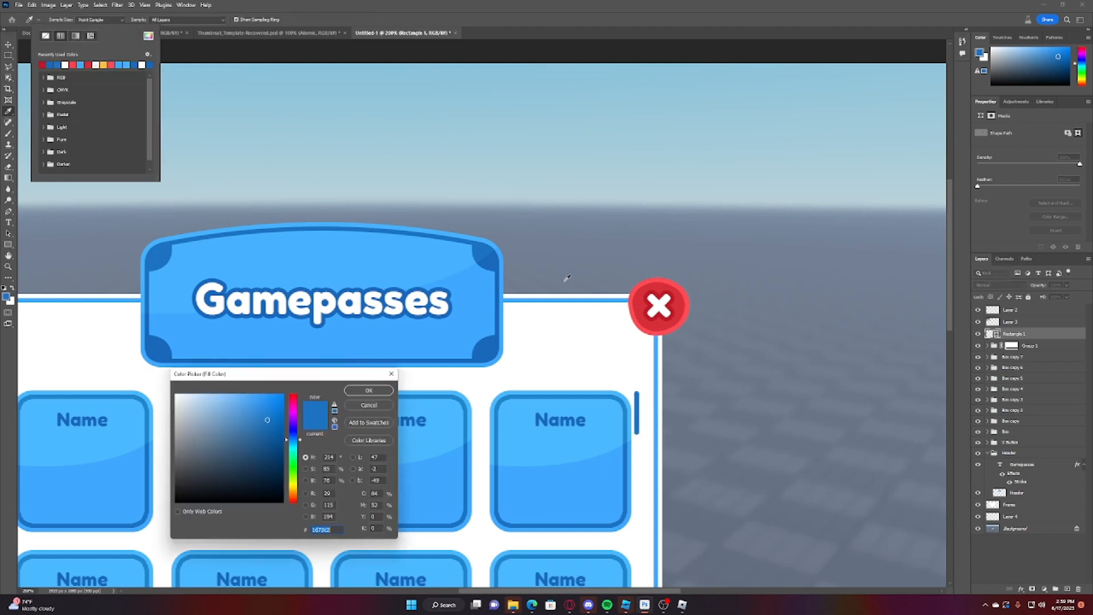
click(547, 296)
click(544, 301)
click(373, 389)
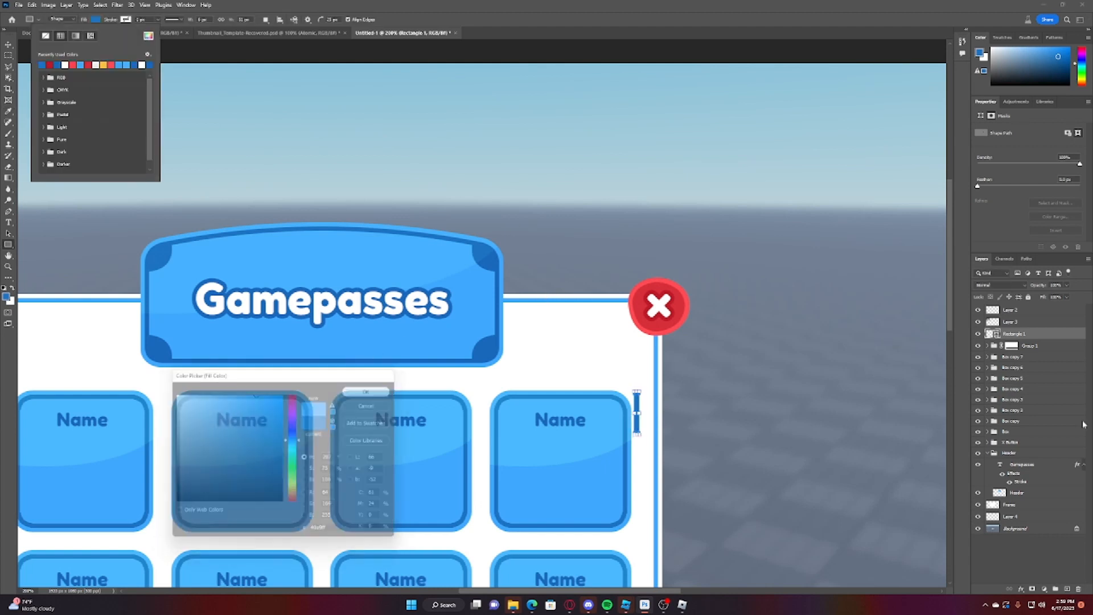
Step: Group the third-row group and all individual box groups into one group named Boxes
click(1025, 357)
shift+click(1029, 433)
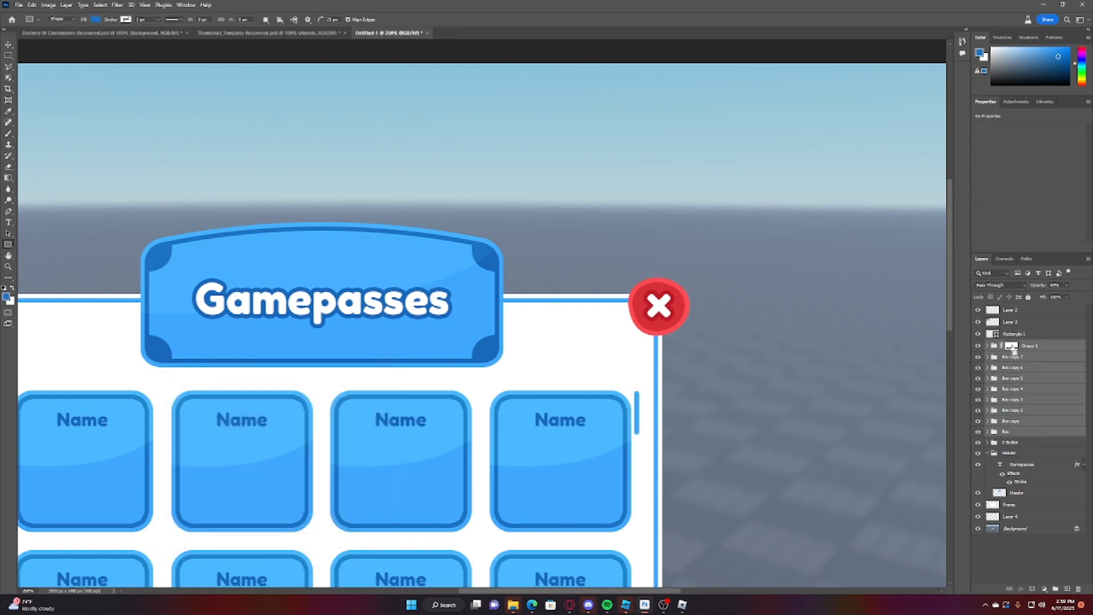
key(ctrl+g)
text(Boxes)
key(Return)
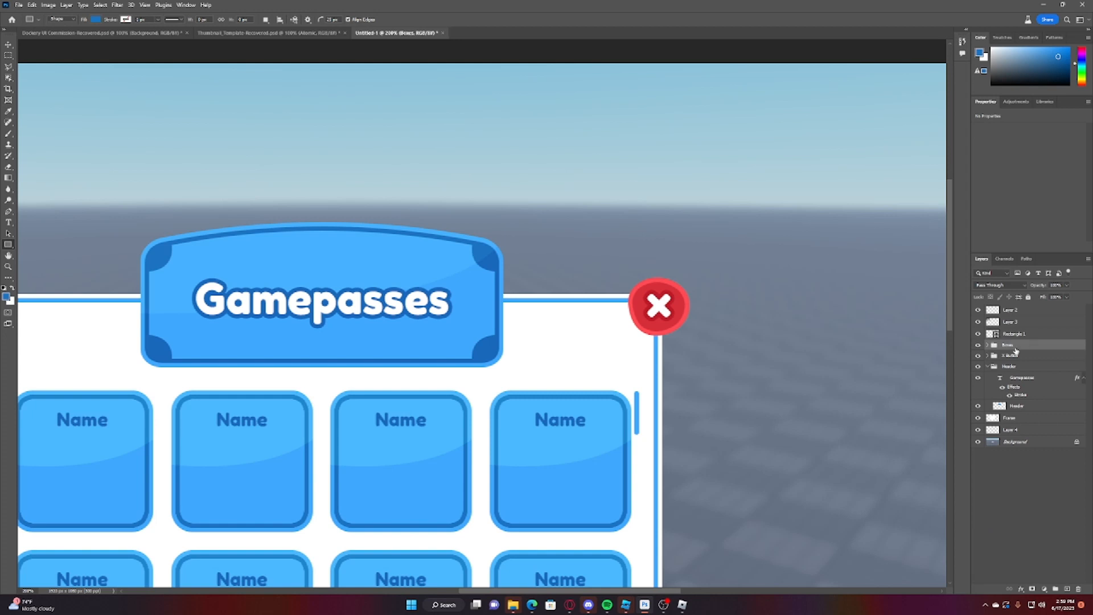
Step: Move the scrollbar into the middle of the gap between the last box and the frame's outline
click(1016, 334)
key(v)
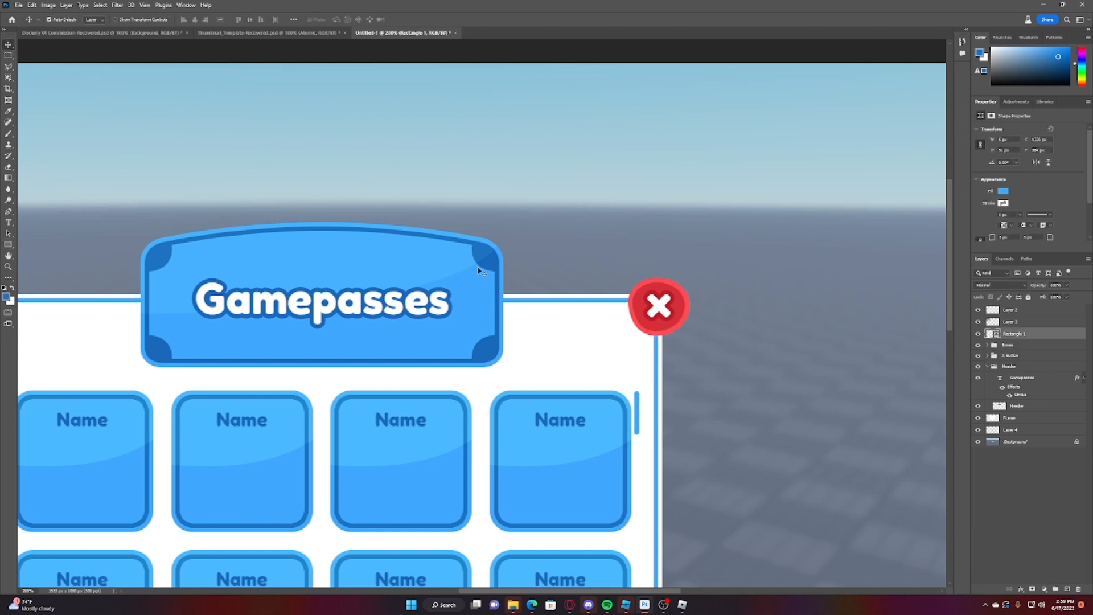
drag(639, 406, 639, 403)
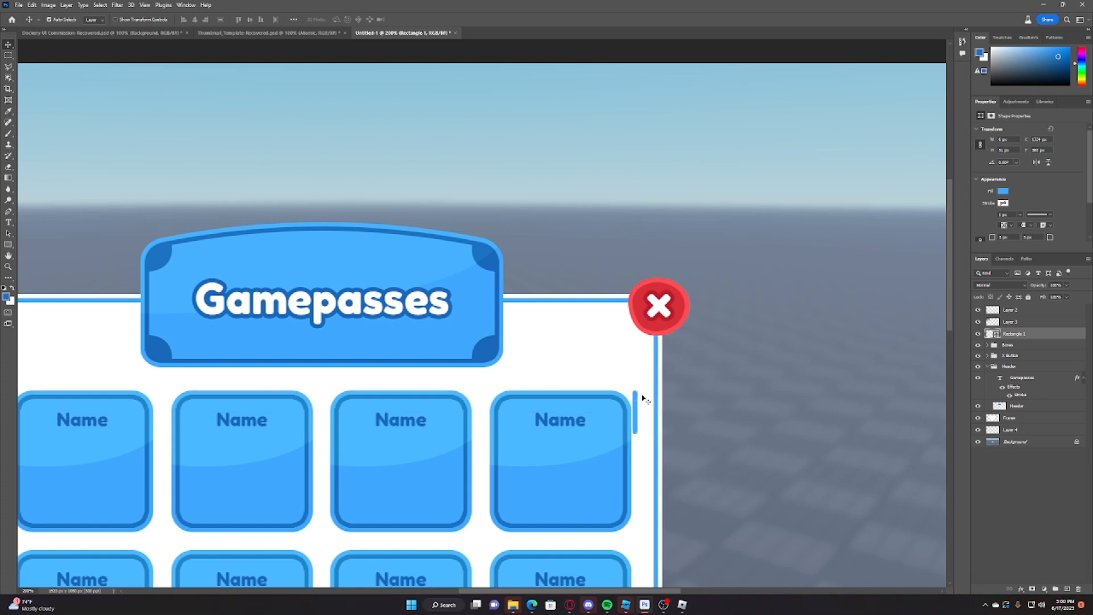
scroll(611, 435, up, 5)
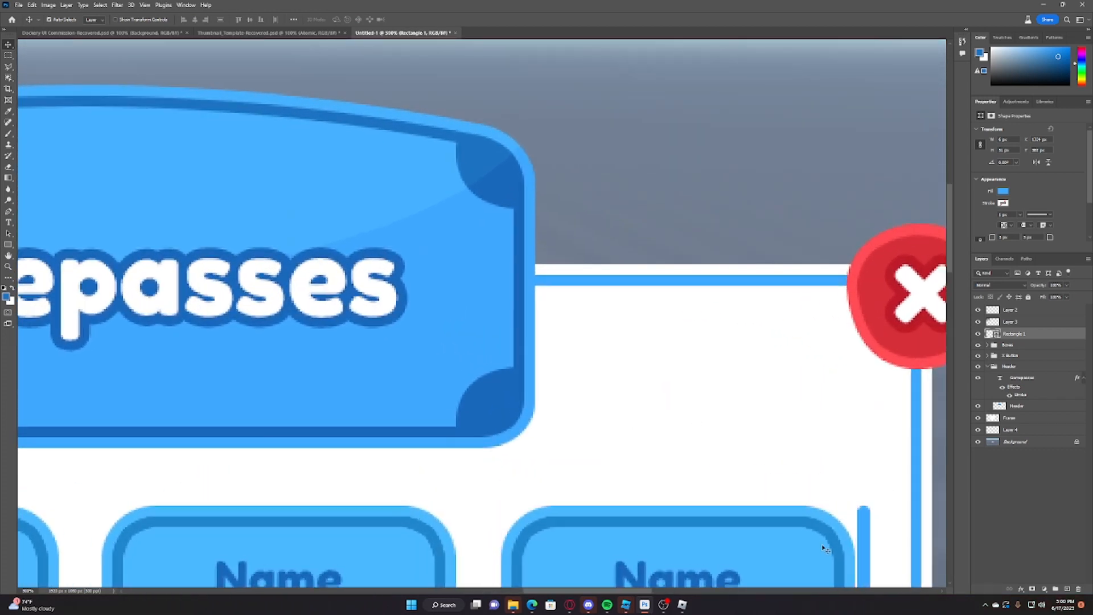
drag(864, 515, 883, 521)
scroll(886, 521, down, 6)
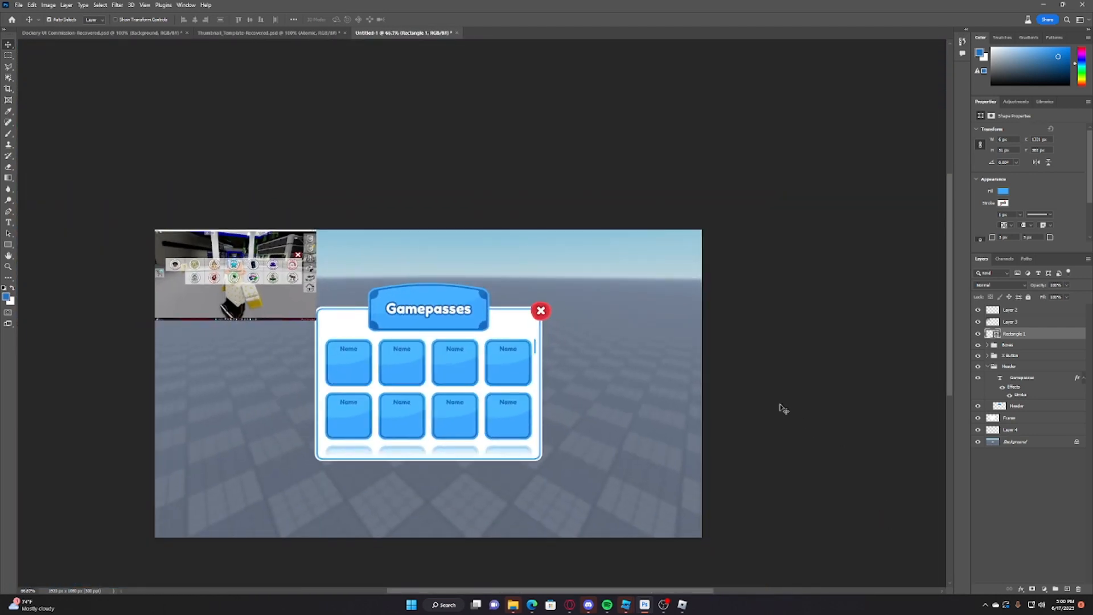
scroll(777, 407, up, 4)
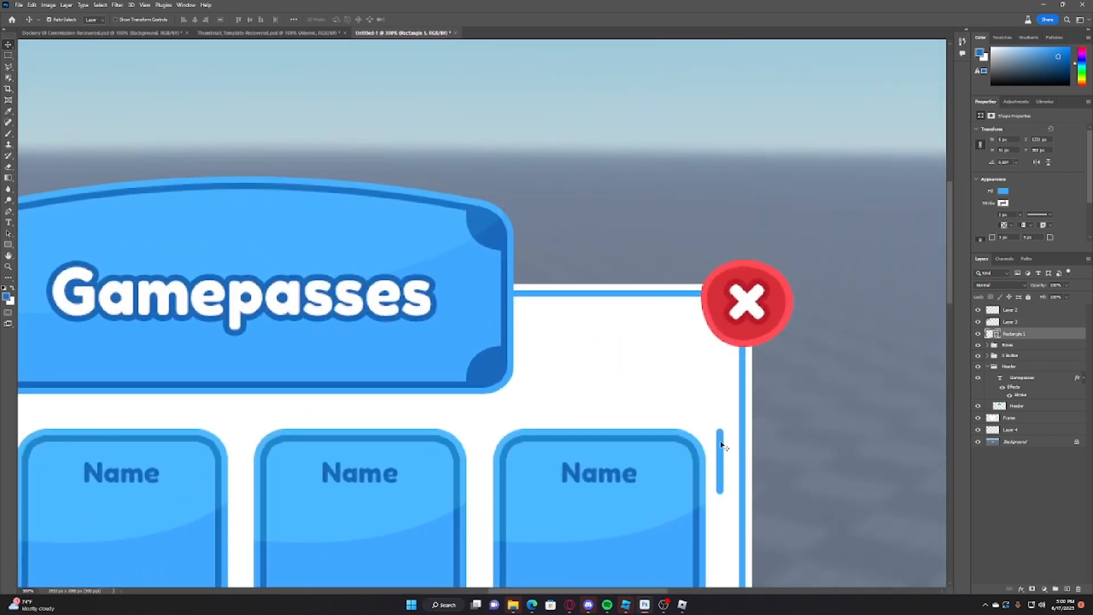
drag(722, 446, 722, 445)
key(ctrl+plus)
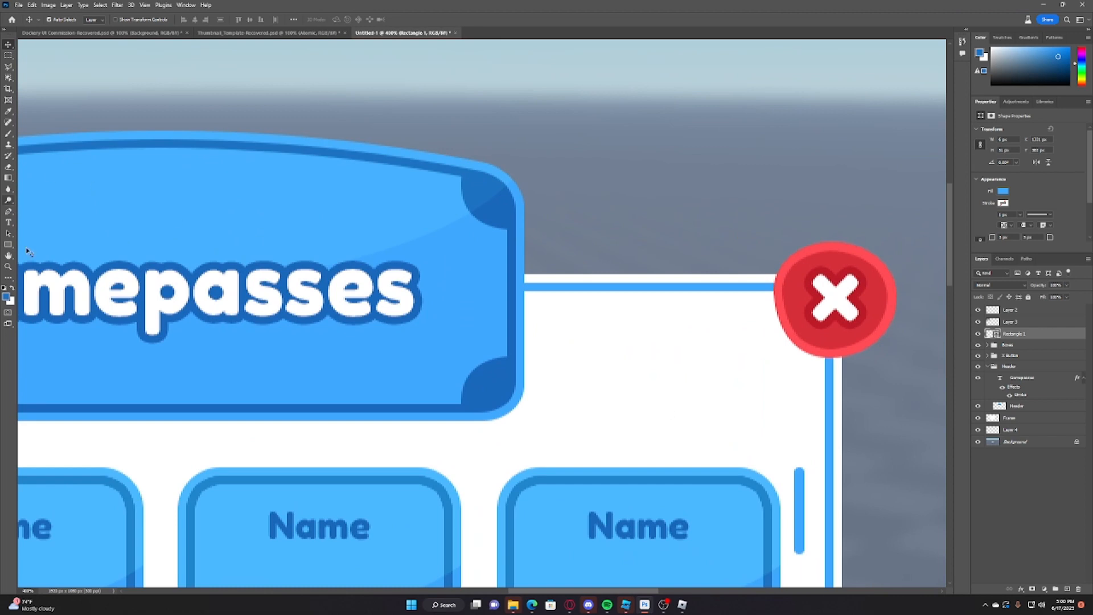
Step: Draw a helper shape about 26 by 46 px across the gap, load it as a selection and centre the scrollbar on it
drag(762, 333, 221, 83)
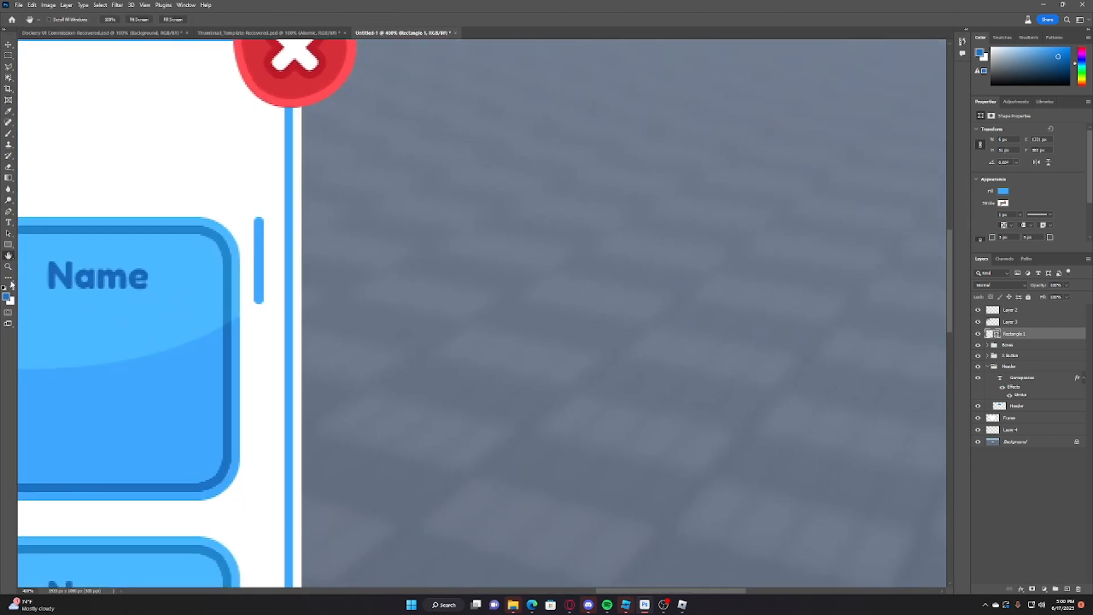
click(8, 243)
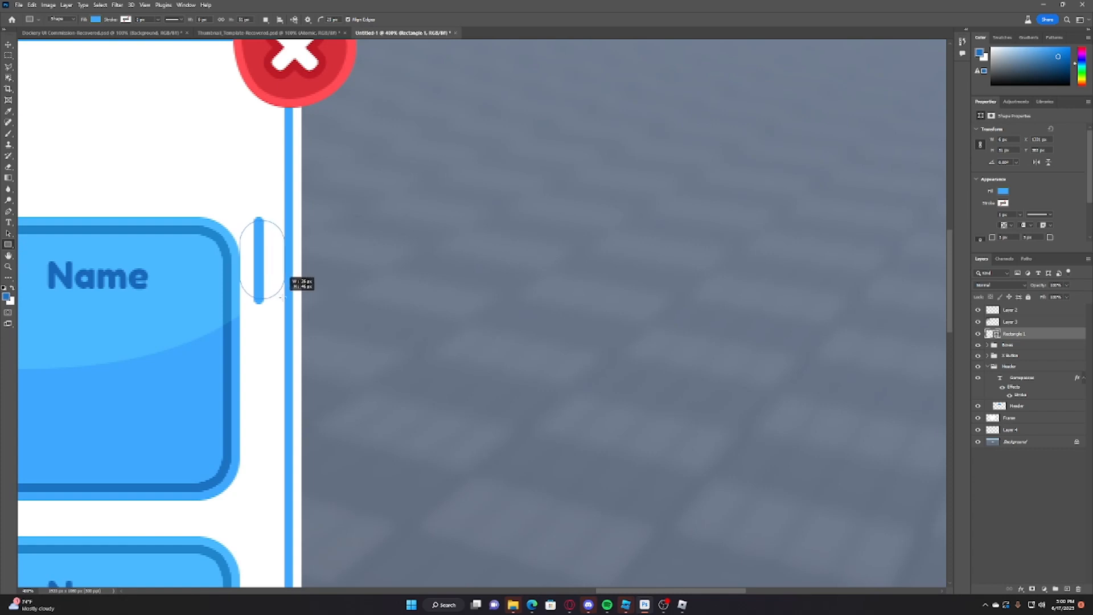
drag(282, 297, 283, 298)
ctrl+click(996, 335)
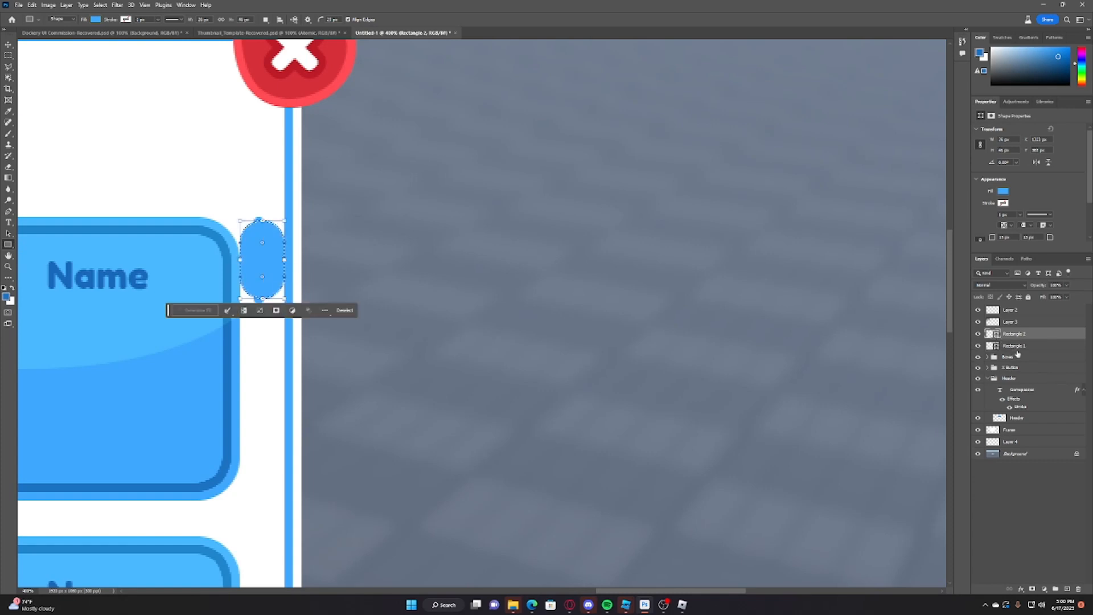
click(1017, 348)
click(11, 44)
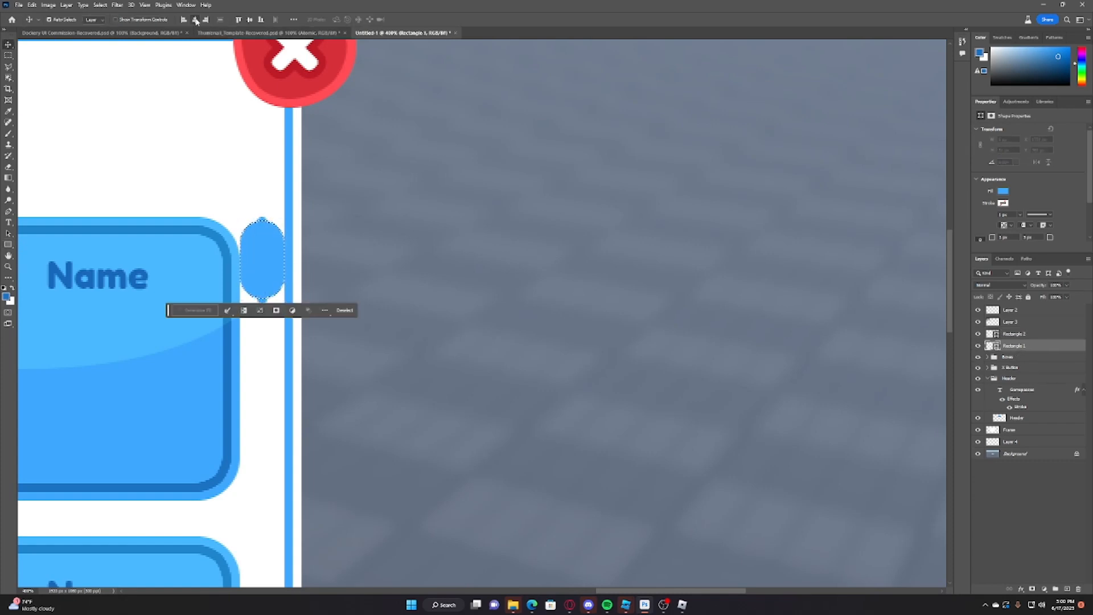
Step: Hide the helper shape to check the scrollbar, and delete the helper layer
click(978, 334)
key(ctrl+minus)
key(ctrl+minus)
key(ctrl+minus)
key(ctrl+minus)
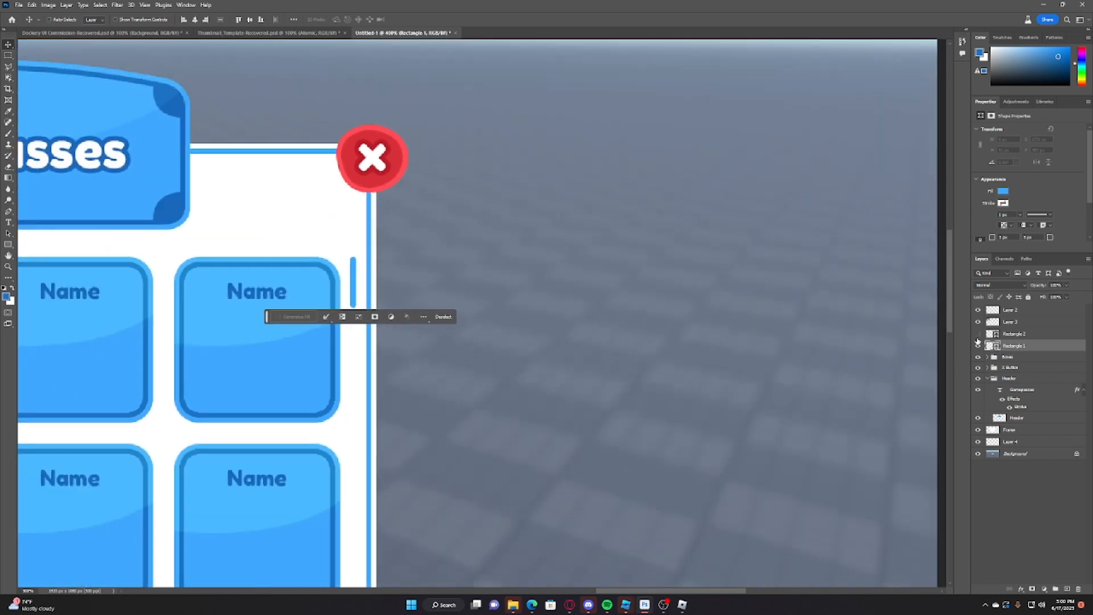
right_click(1036, 336)
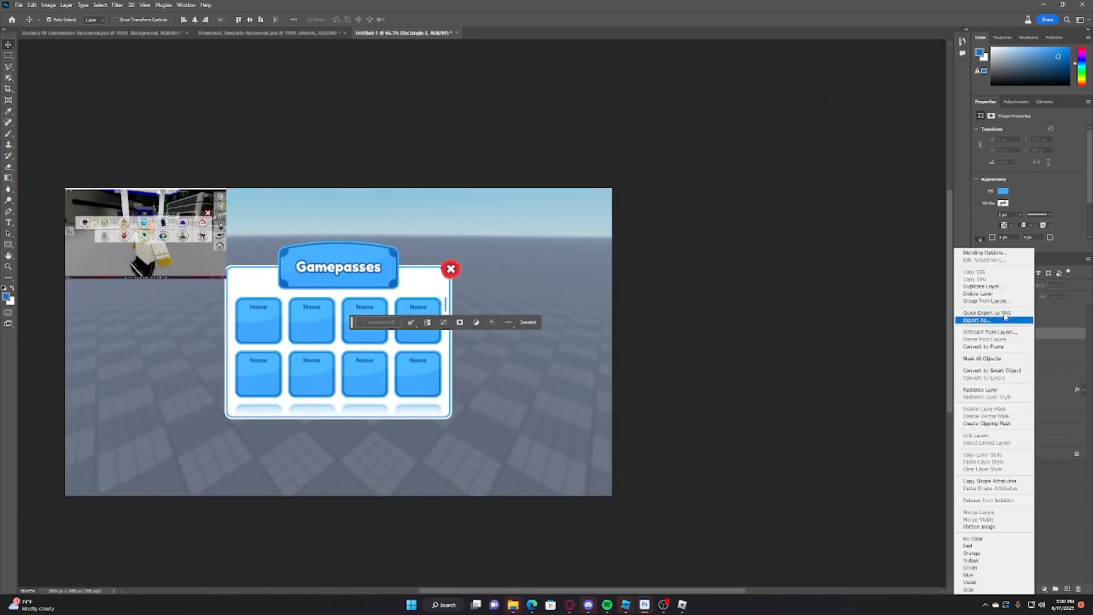
click(983, 294)
click(516, 219)
Step: Group all shop interface layers as Gamepasses and hide the remaining layers above the background, including the reference image
shift+click(1006, 421)
key(ctrl+g)
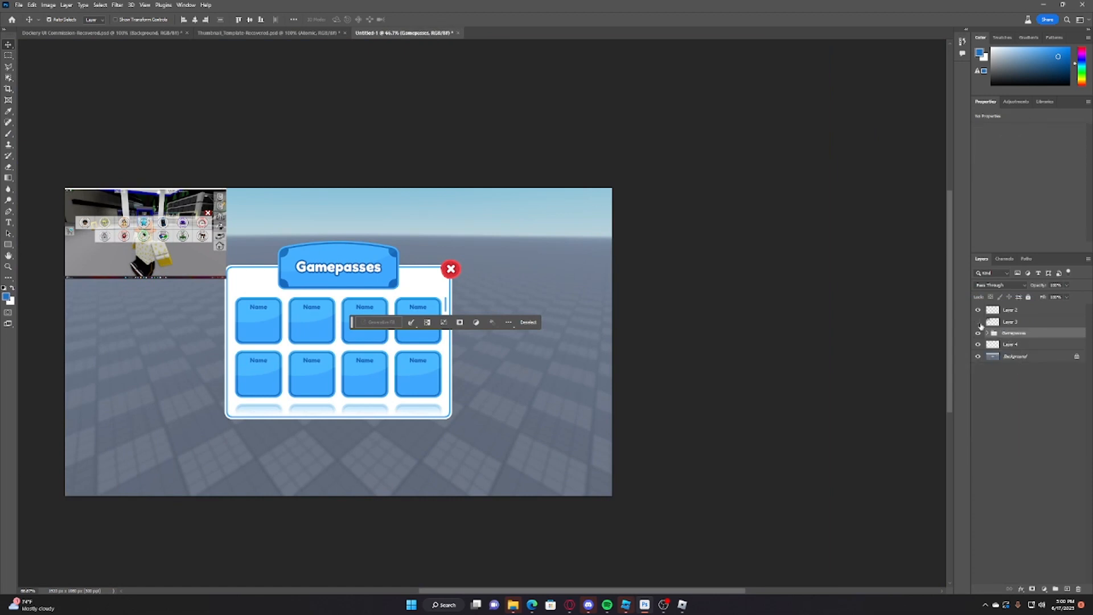
click(979, 322)
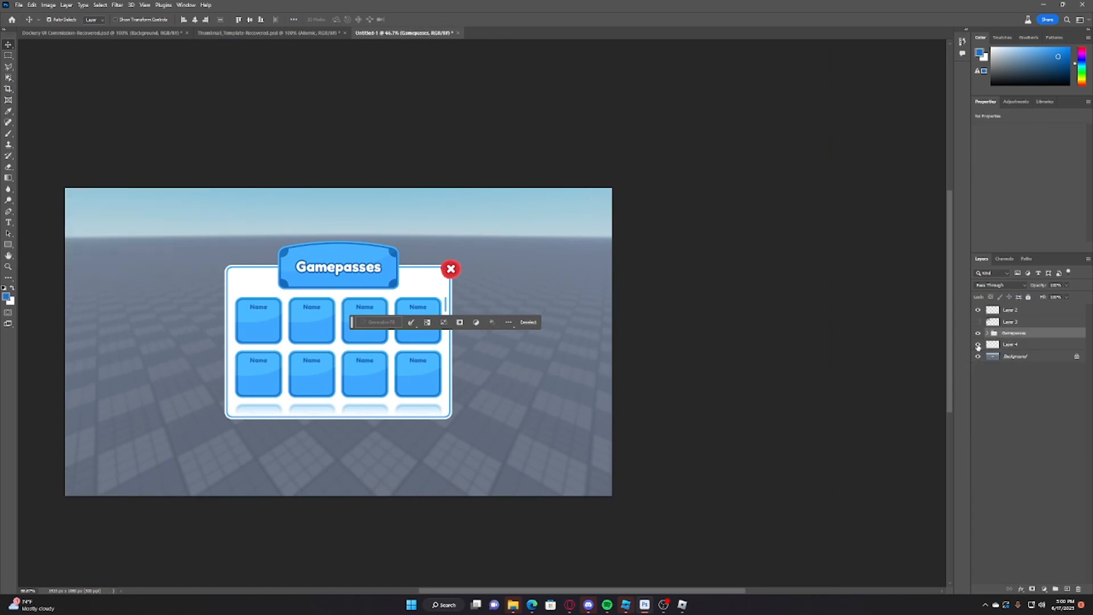
Step: Apply a soft black Multiply drop shadow to the Gamepasses group, leaving Outer Glow off
right_click(1036, 339)
click(980, 252)
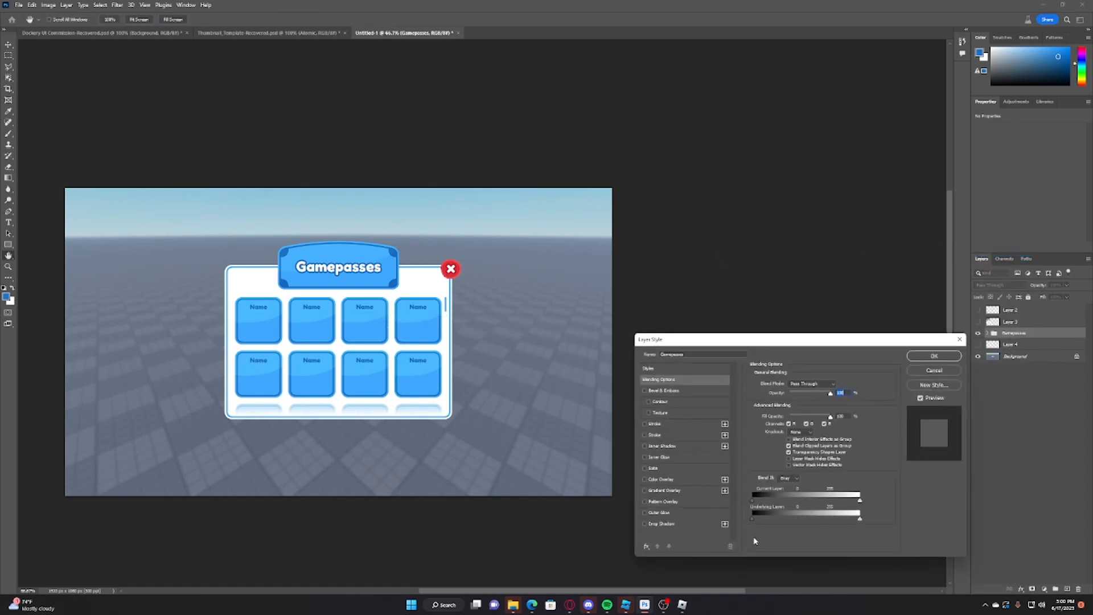
click(658, 513)
click(650, 523)
click(657, 514)
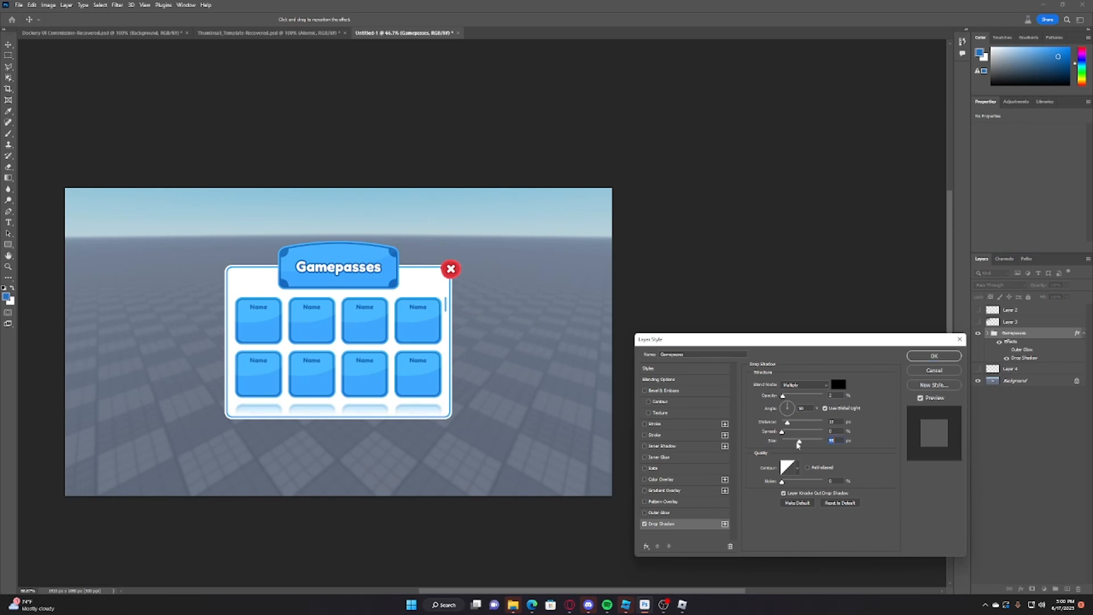
key(Return)
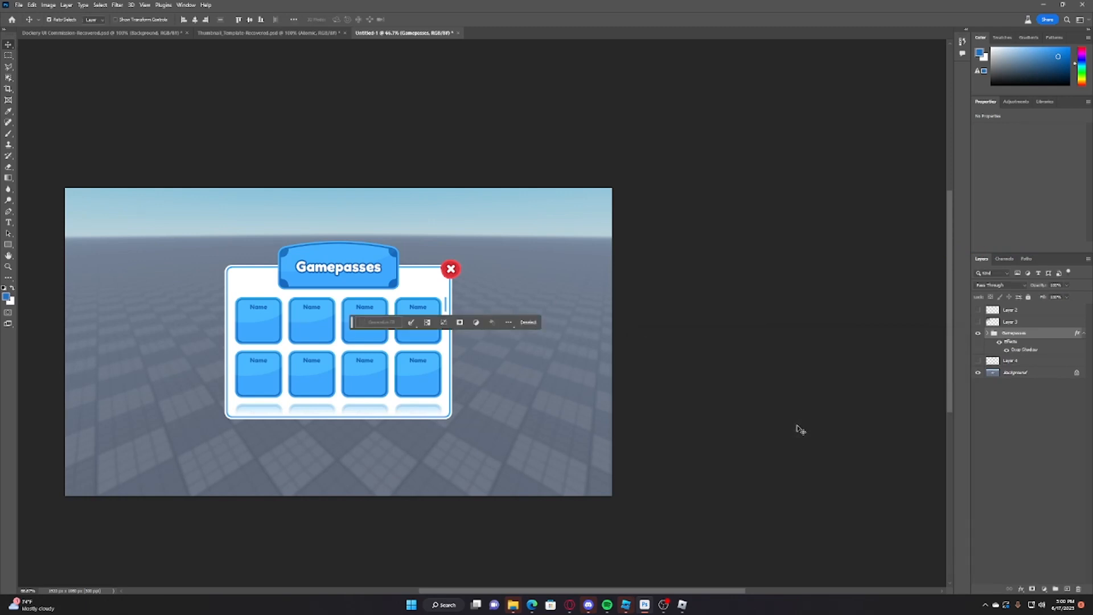
Step: Turn off the Contextual Task Bar
click(185, 4)
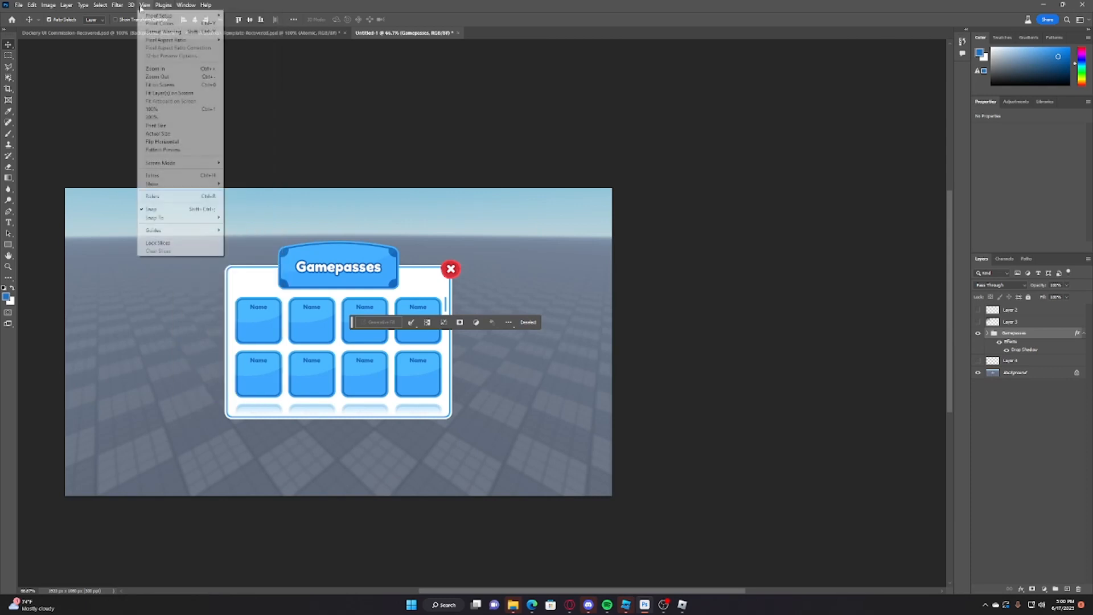
mouse_move(198, 25)
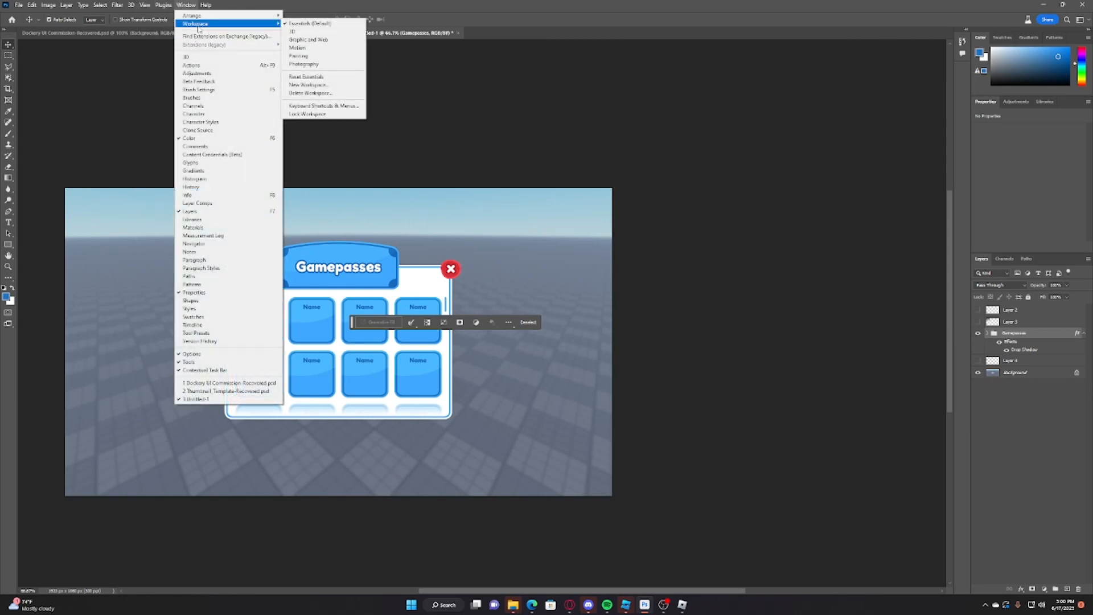
click(194, 370)
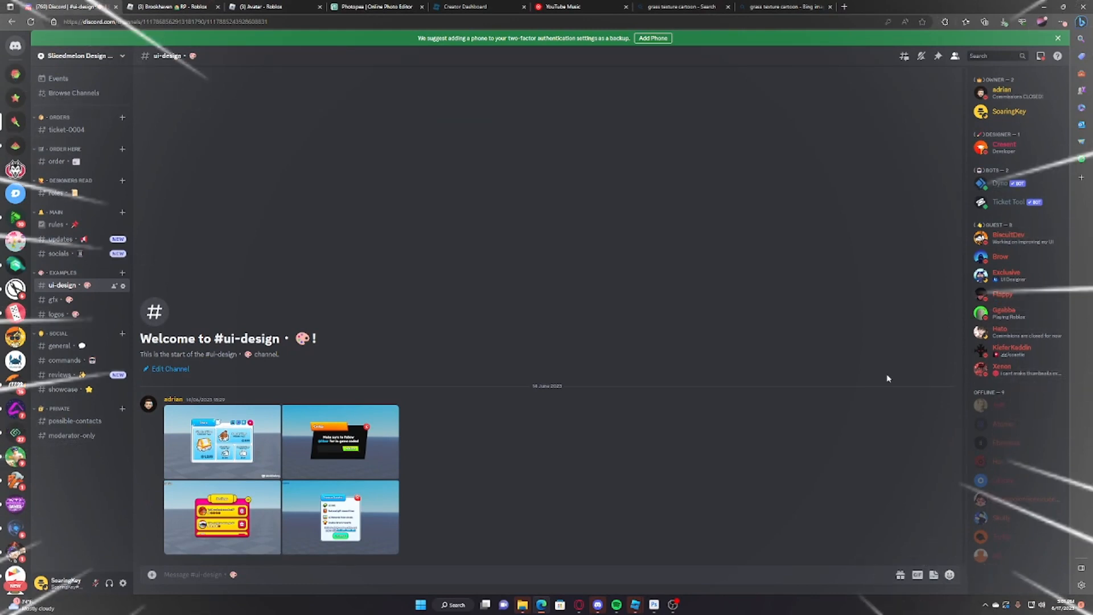
Step: In the Discord design server, give the Designer role to the guest whose status says commissions are closed
click(1001, 330)
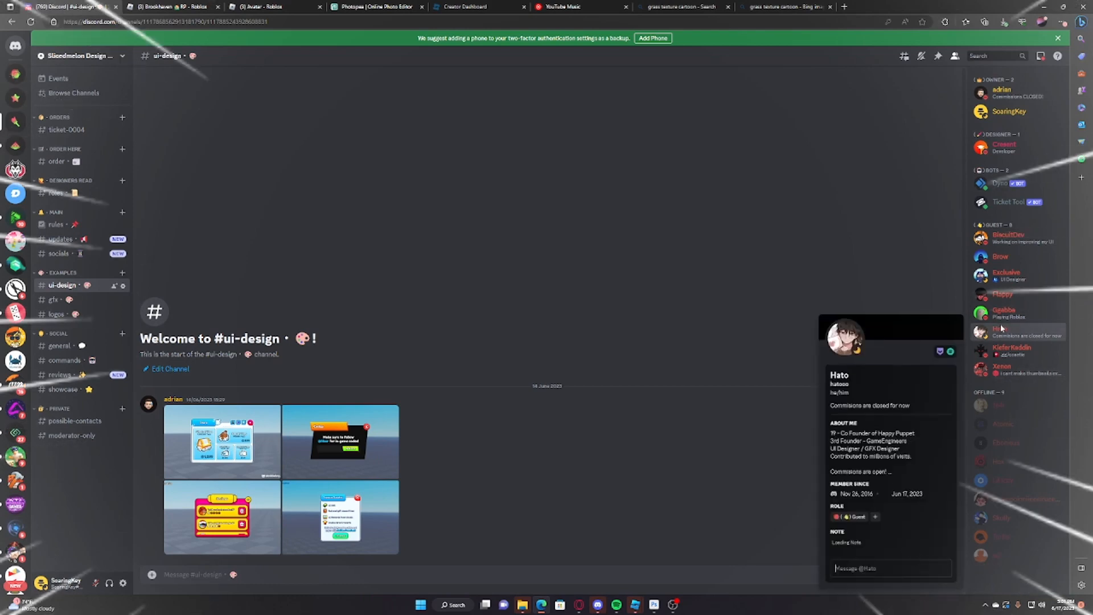
click(876, 516)
click(874, 418)
click(662, 296)
click(246, 426)
click(52, 336)
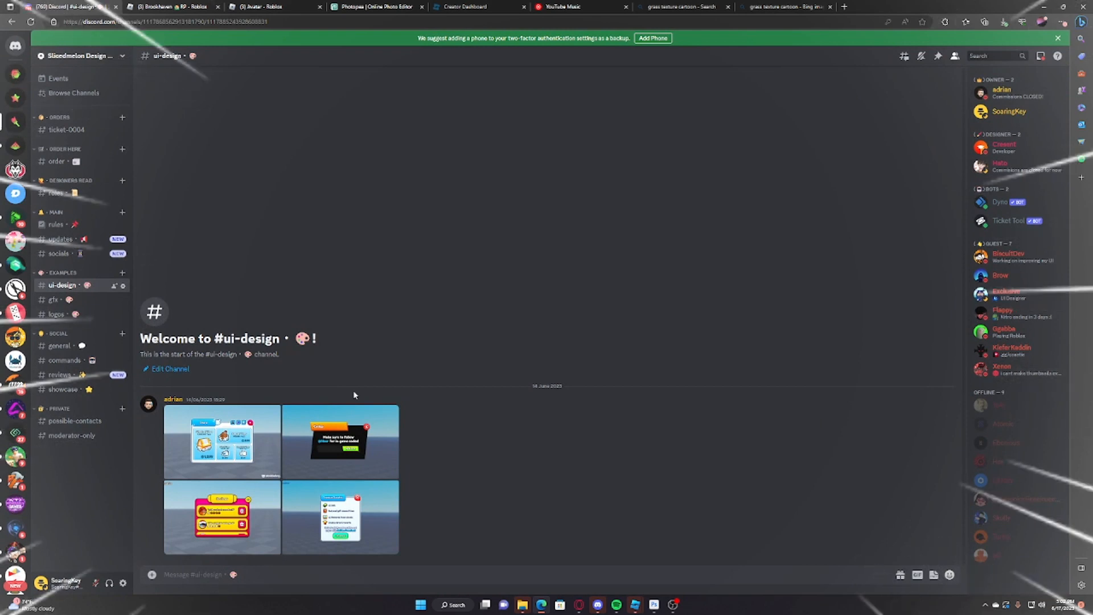
Step: Open the offline UI/UX designer's profile, try to assign the Designer role, and close the profile
click(1054, 507)
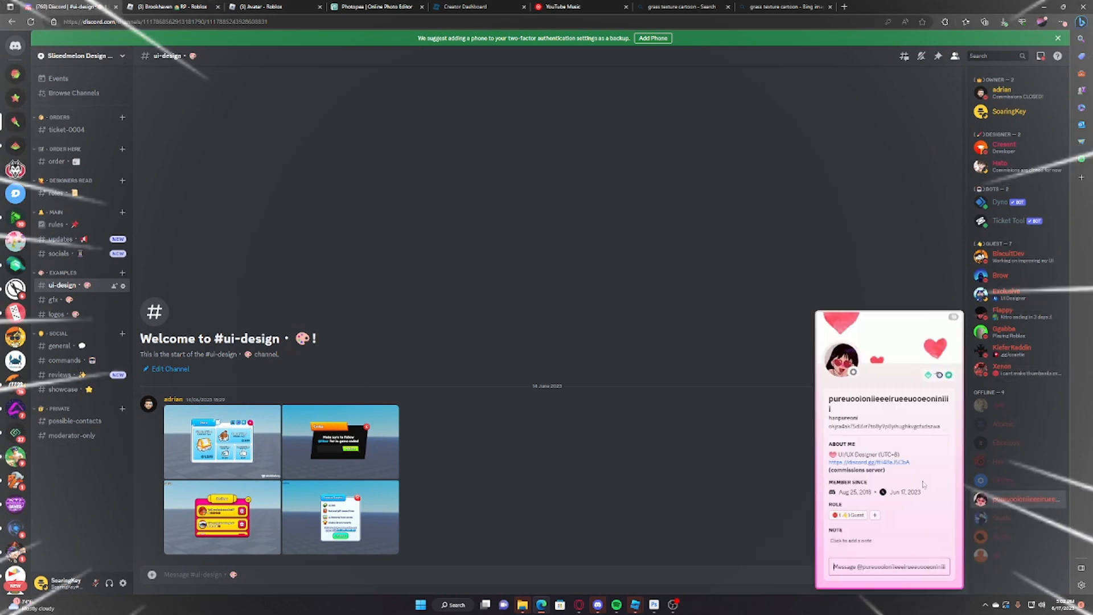
click(875, 515)
click(876, 502)
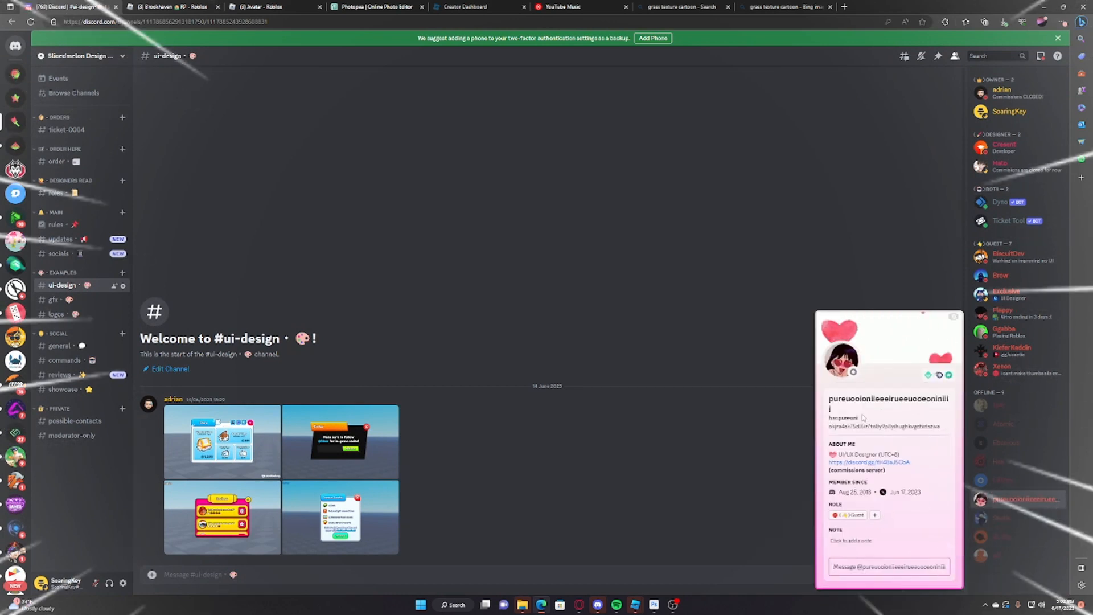
click(673, 366)
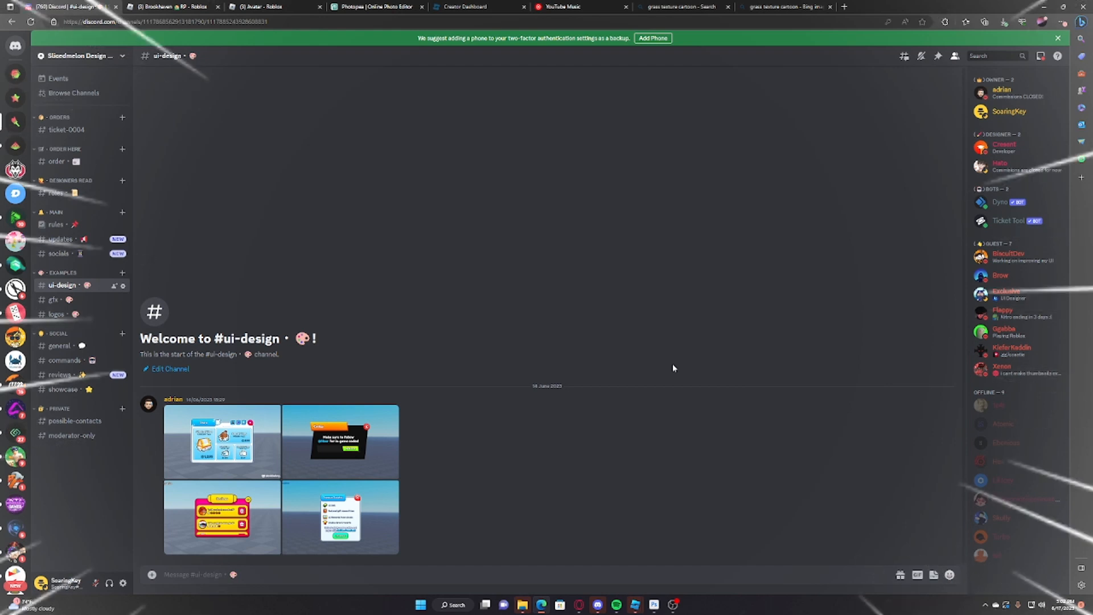